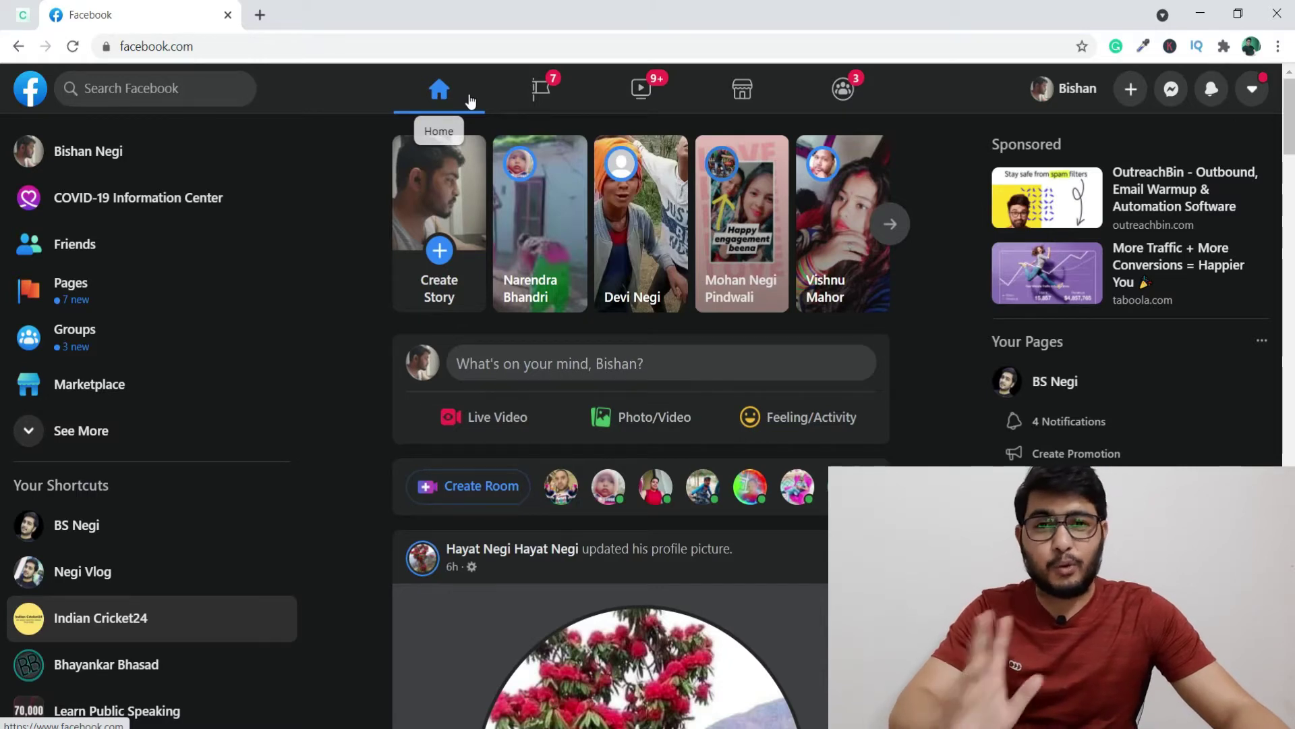
# Open business.facebook.com in a new browser tab and open the second listed ad account in Ads Manager
pyautogui.click(261, 15)
pyautogui.write('bu')
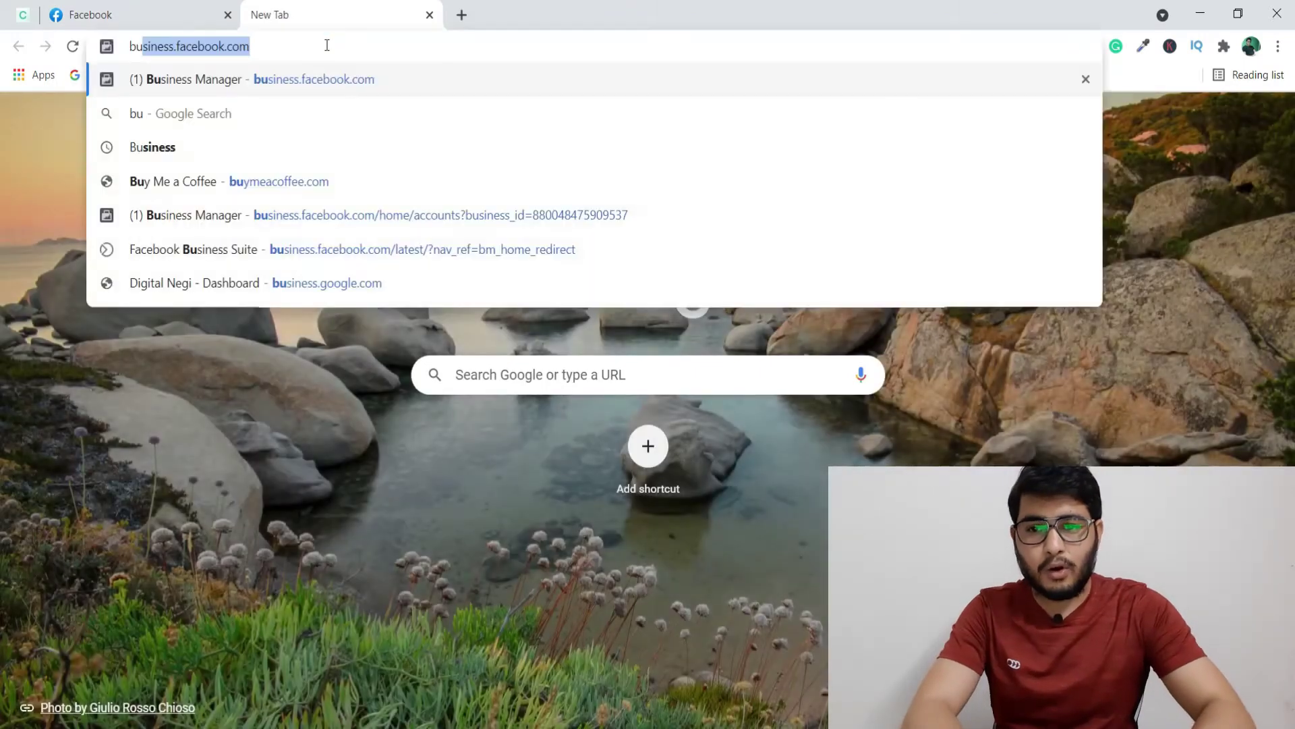
pyautogui.press('Return')
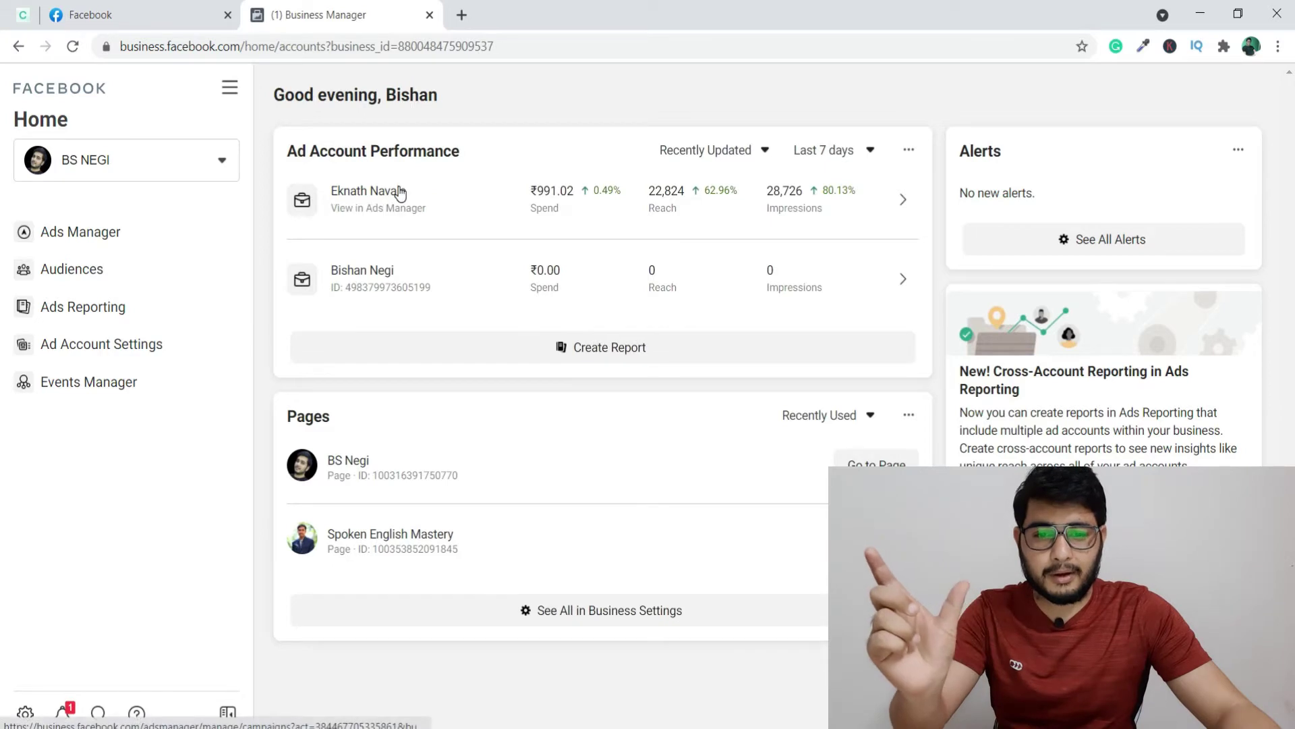
pyautogui.click(381, 284)
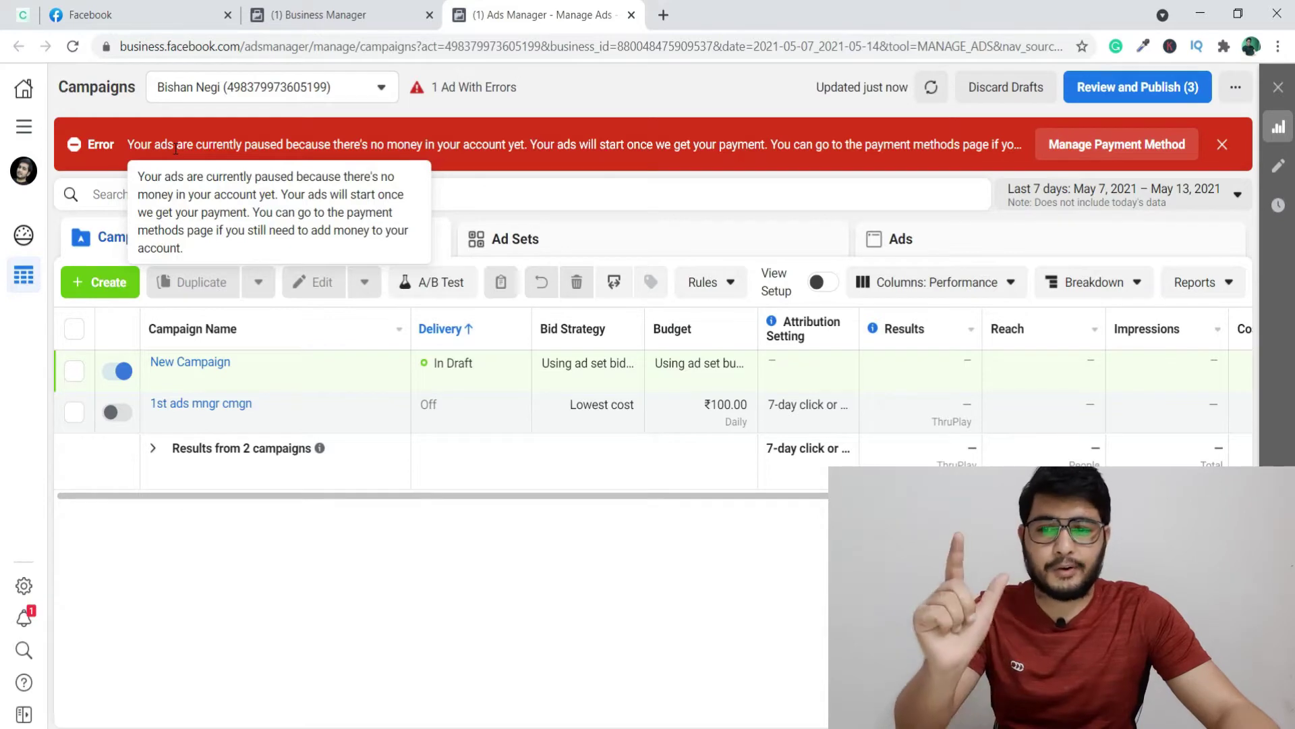
# Open the Audiences and Audience Insights tools from the Ads Manager navigation
pyautogui.click(24, 126)
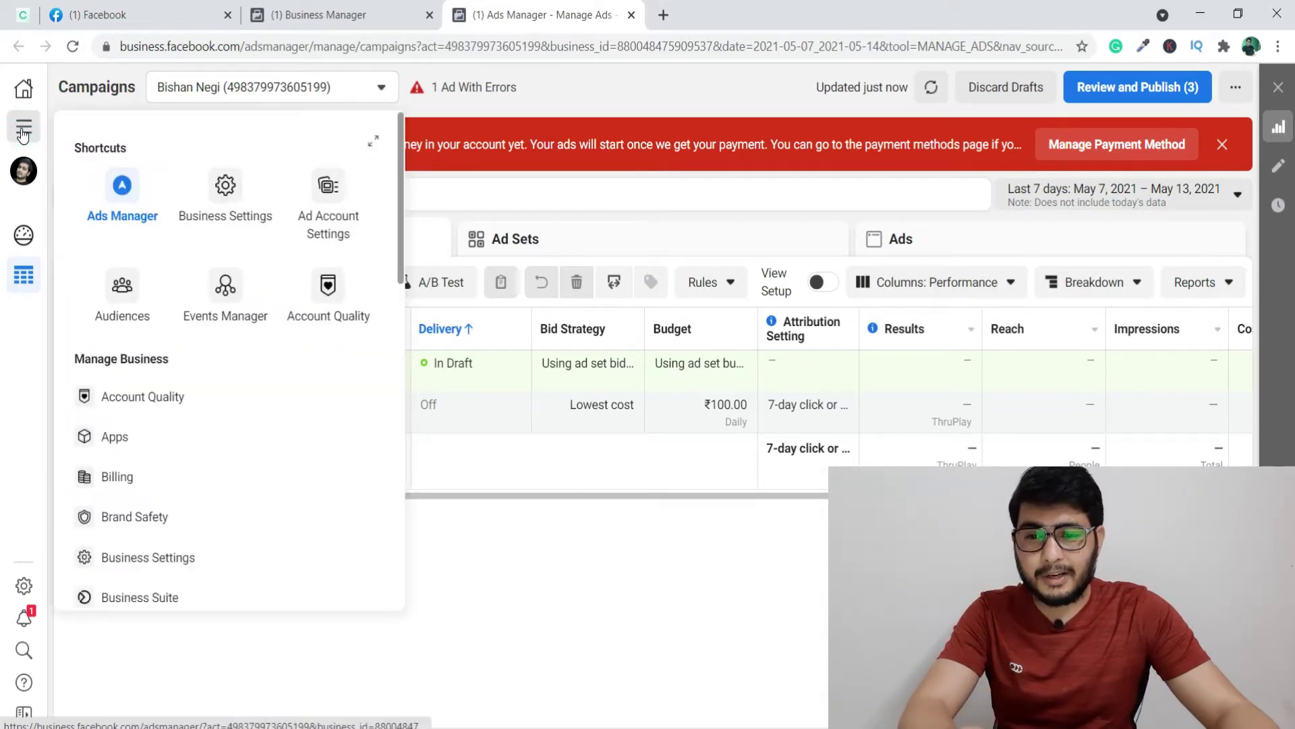
pyautogui.click(138, 322)
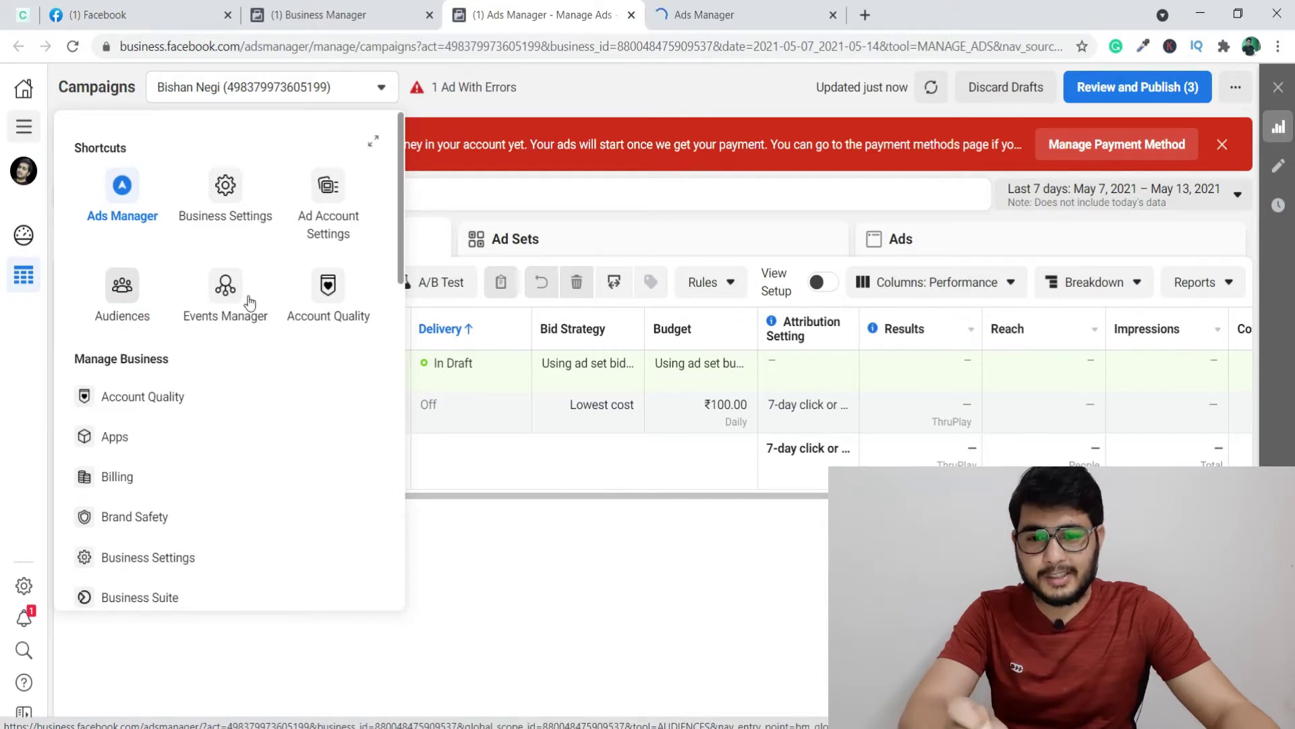
pyautogui.moveTo(399, 227); pyautogui.dragTo(378, 452)
pyautogui.scroll(-2, 378, 452)
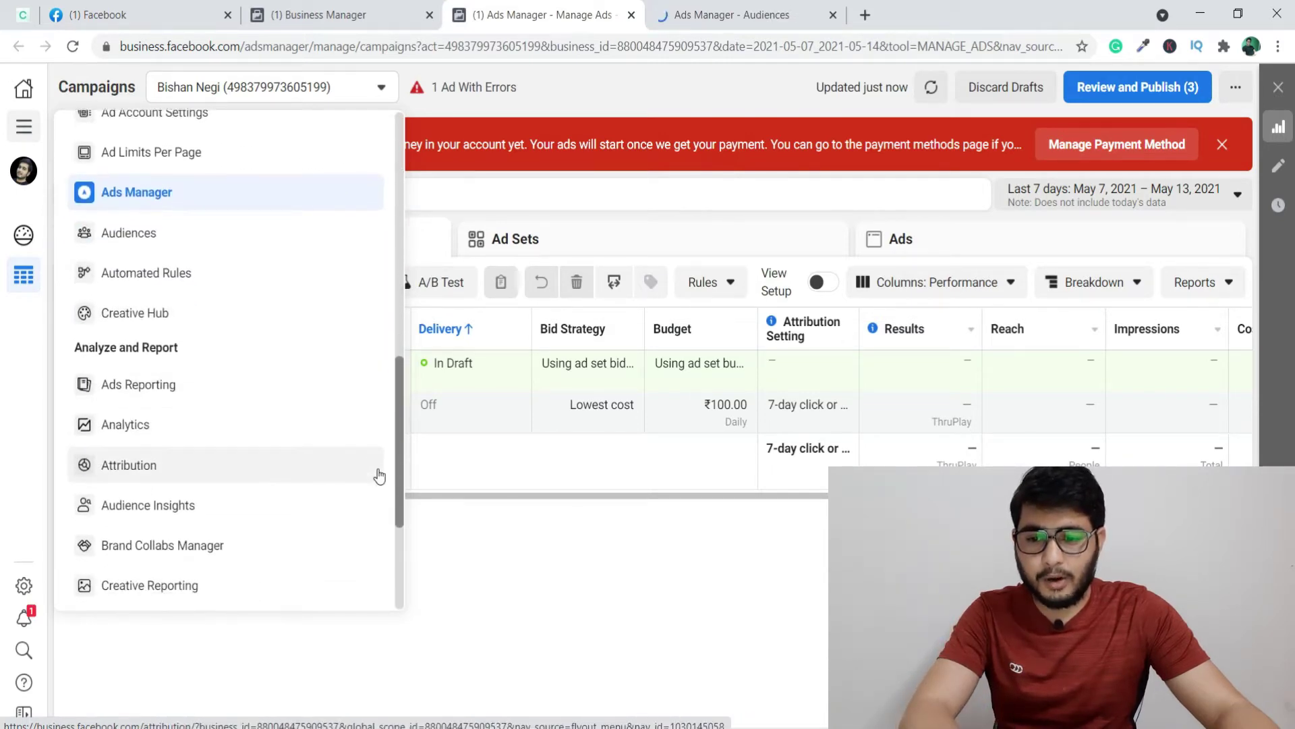
pyautogui.click(189, 506)
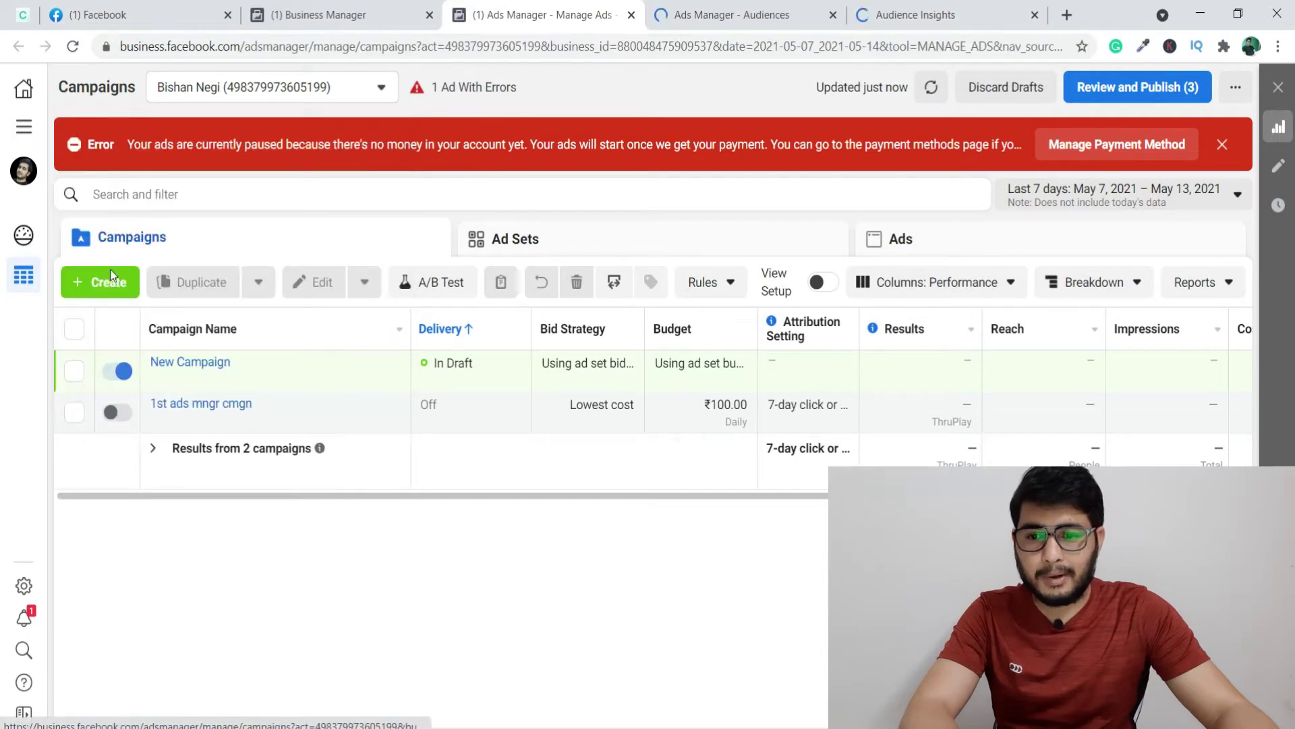
# Create a new campaign with the Conversions objective and bring up the Audience section of its ad set
pyautogui.click(109, 283)
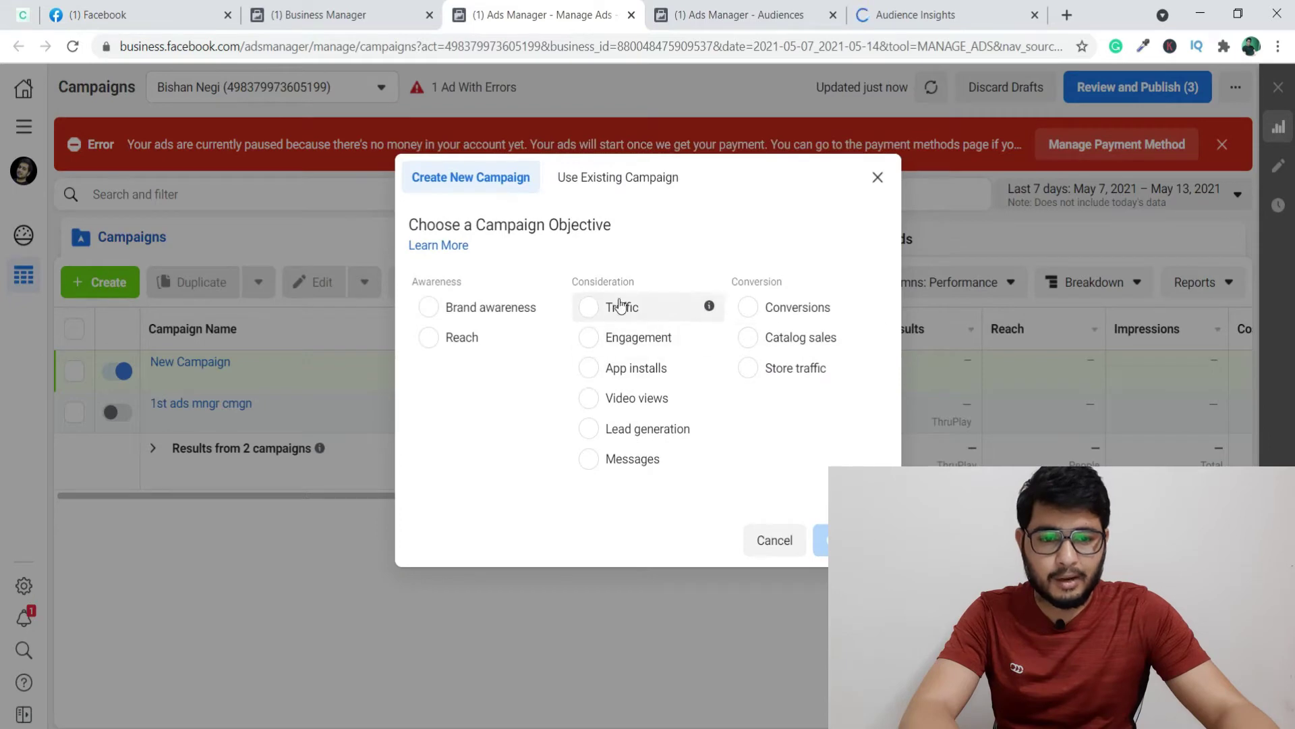
pyautogui.click(776, 307)
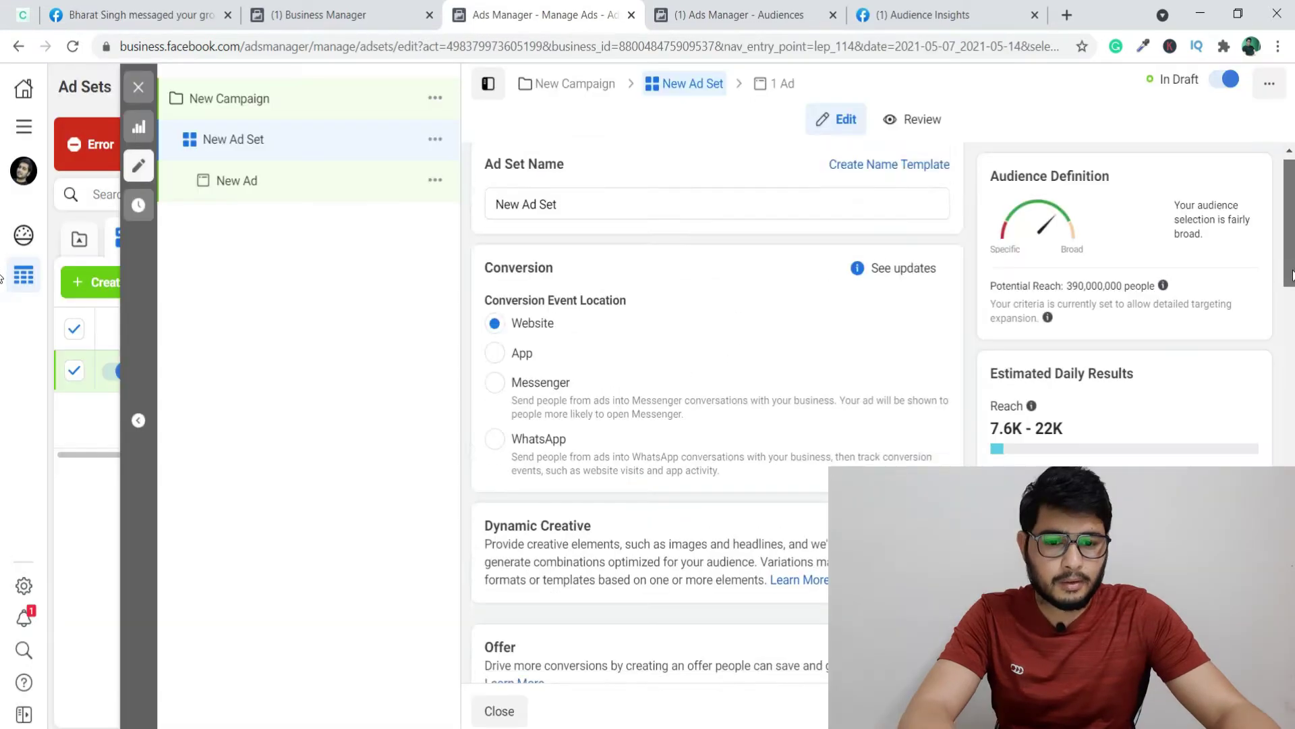
pyautogui.scroll(-10, 1279, 418)
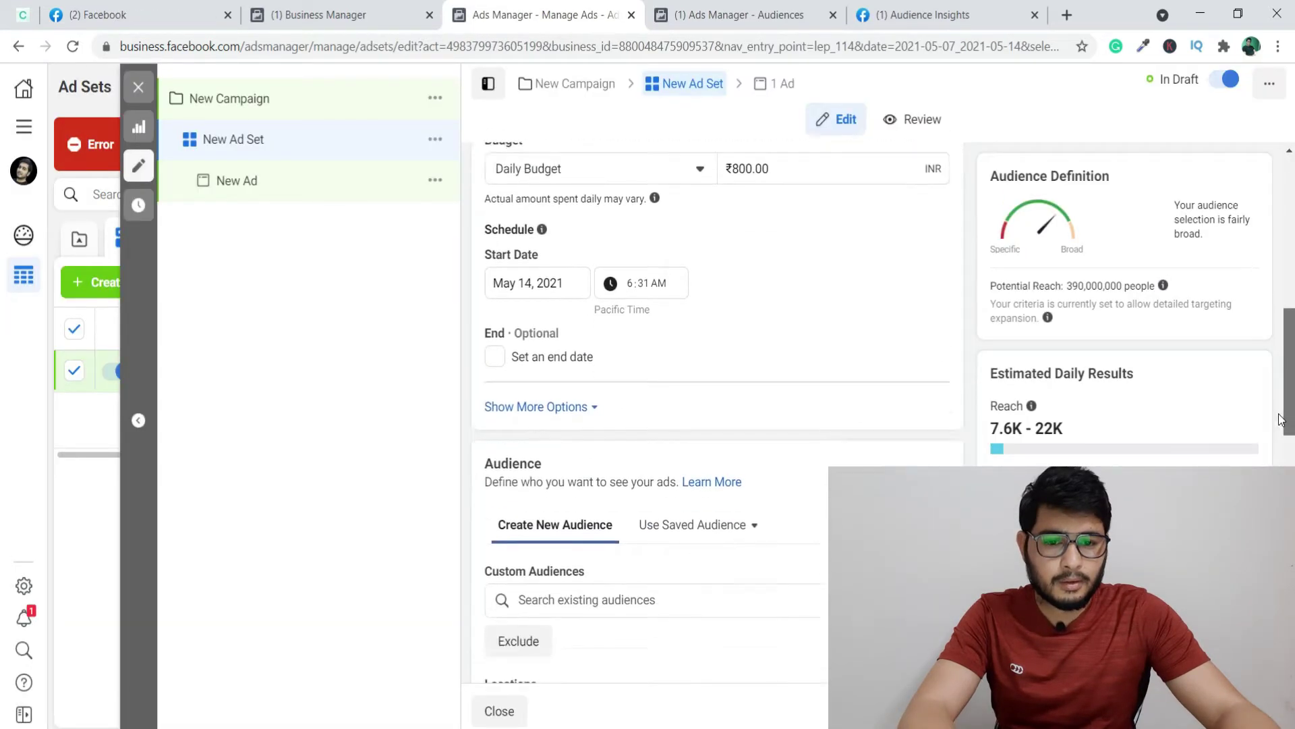
pyautogui.scroll(-4, 1280, 420)
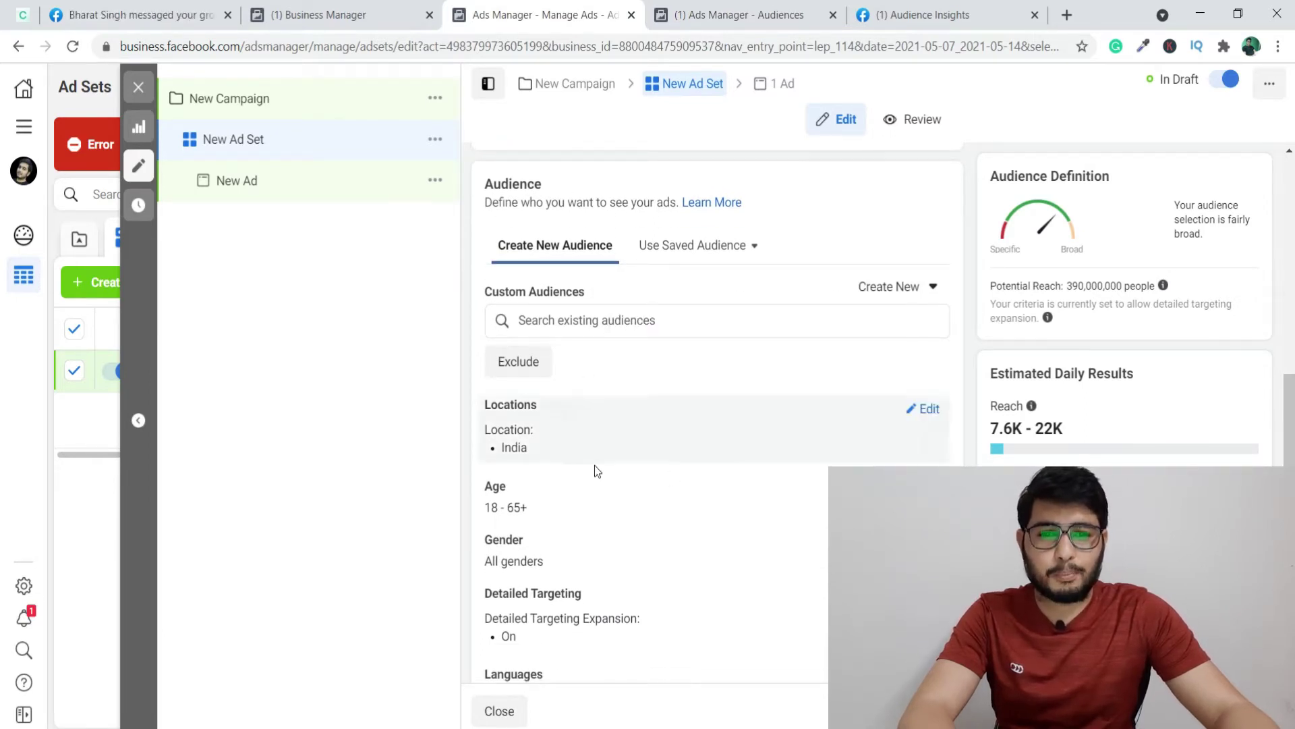
# Compare the Audiences page with Audience Insights, and close Audience Insights
pyautogui.click(708, 7)
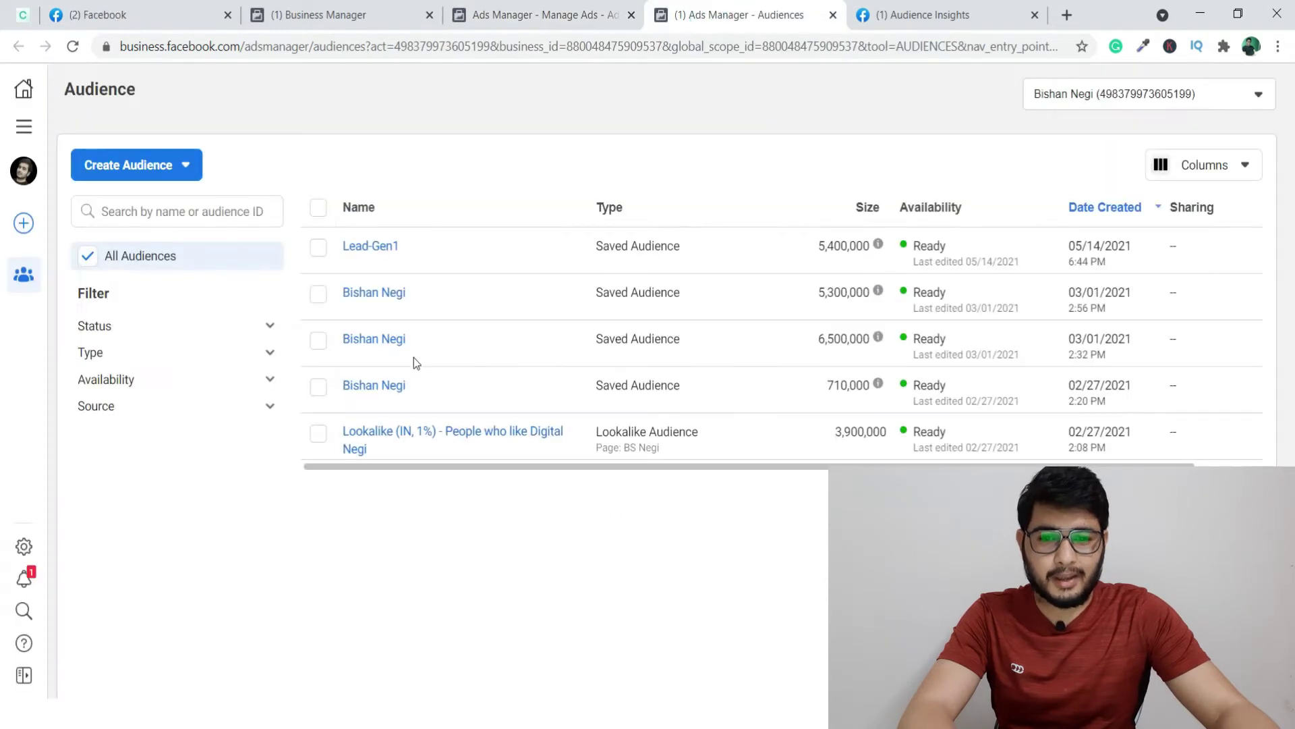
pyautogui.click(951, 14)
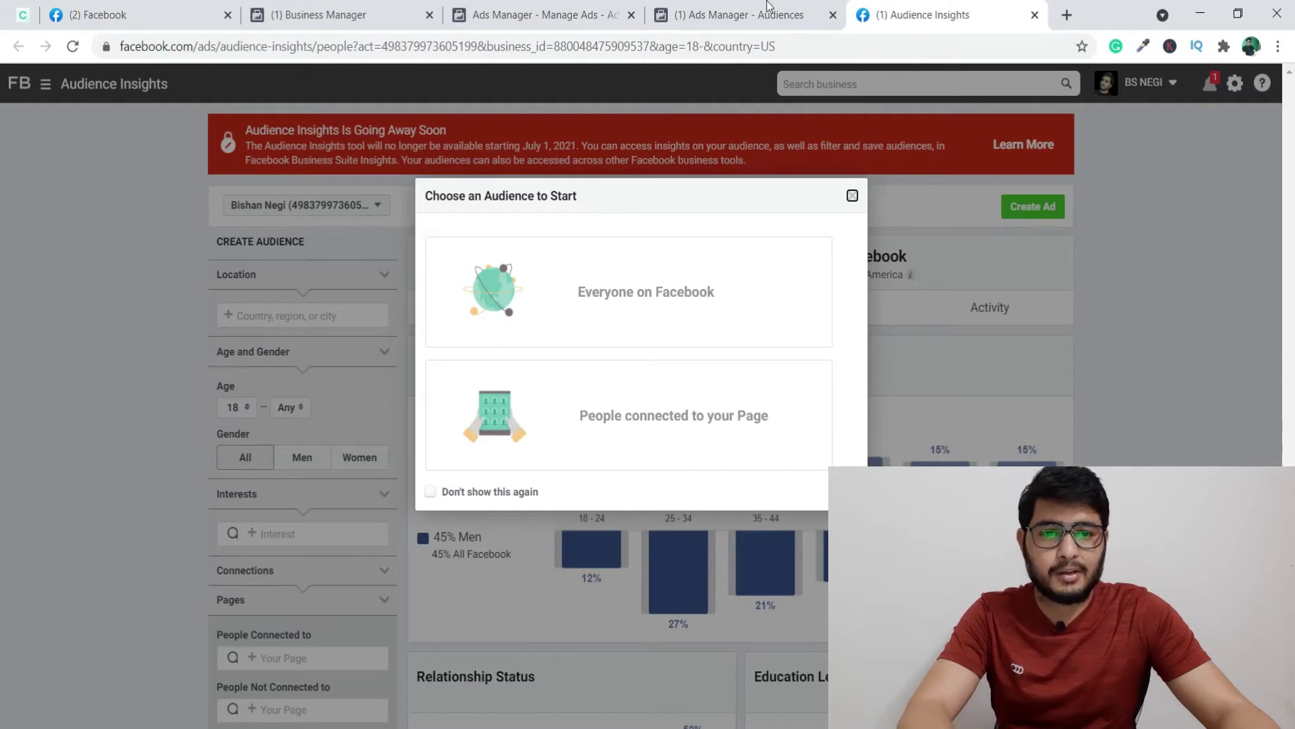
pyautogui.click(752, 16)
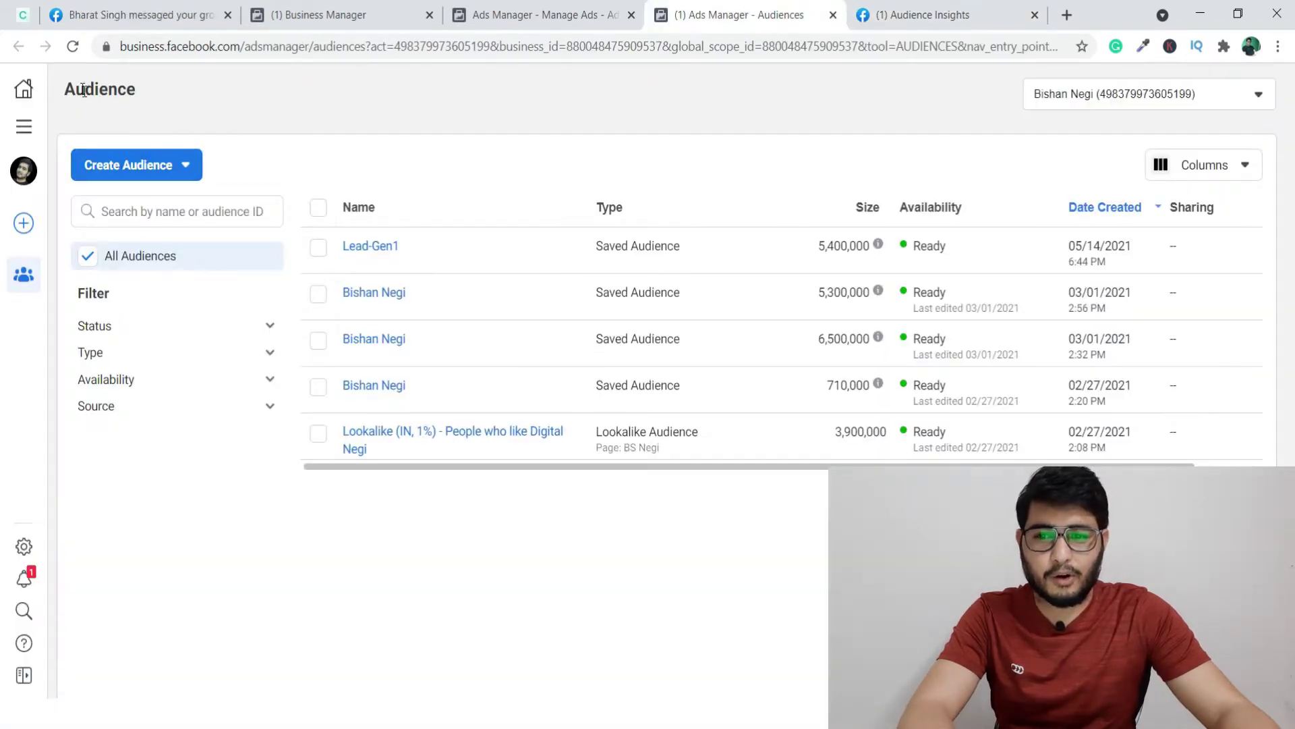
pyautogui.click(958, 15)
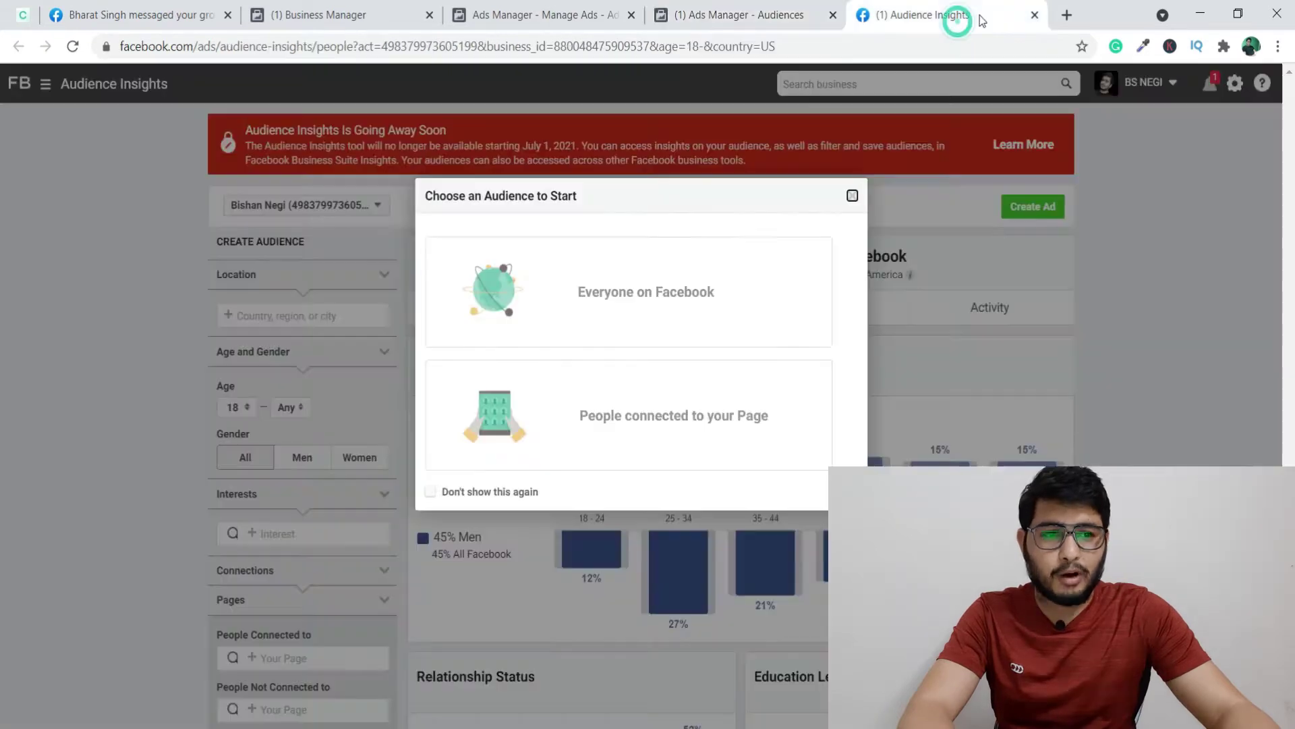
pyautogui.click(1033, 15)
# Review the new ad set's conversion, offer, budget and schedule settings, and close the ad set's browser tab
pyautogui.click(539, 6)
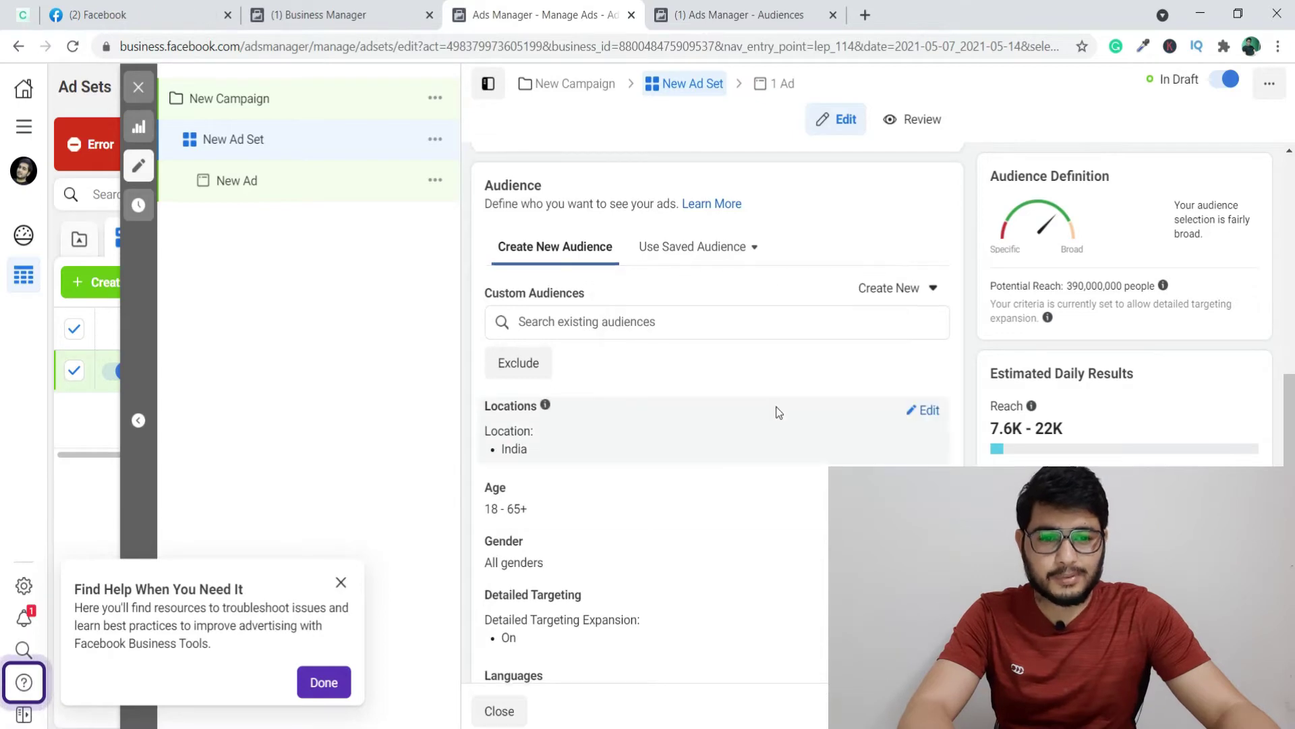
pyautogui.scroll(15, 783, 395)
pyautogui.scroll(-3, 673, 344)
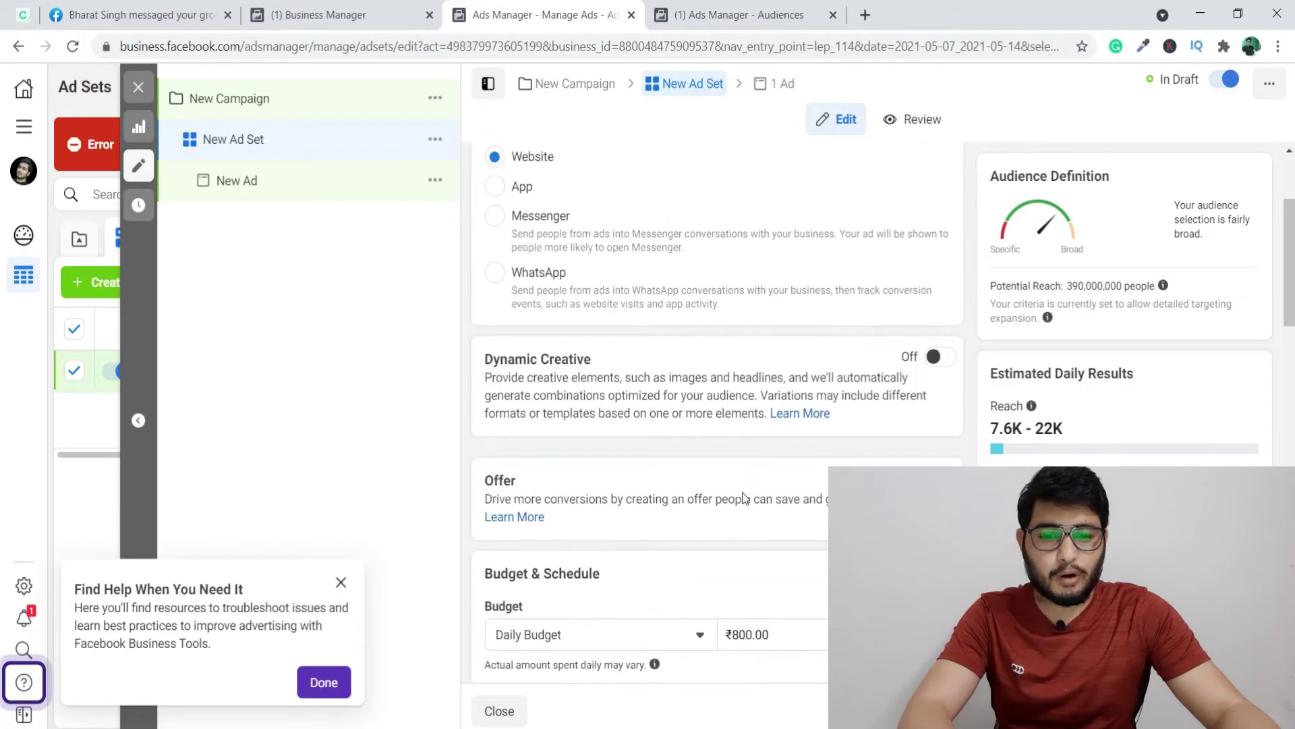
pyautogui.scroll(1, 740, 473)
pyautogui.scroll(-6, 740, 473)
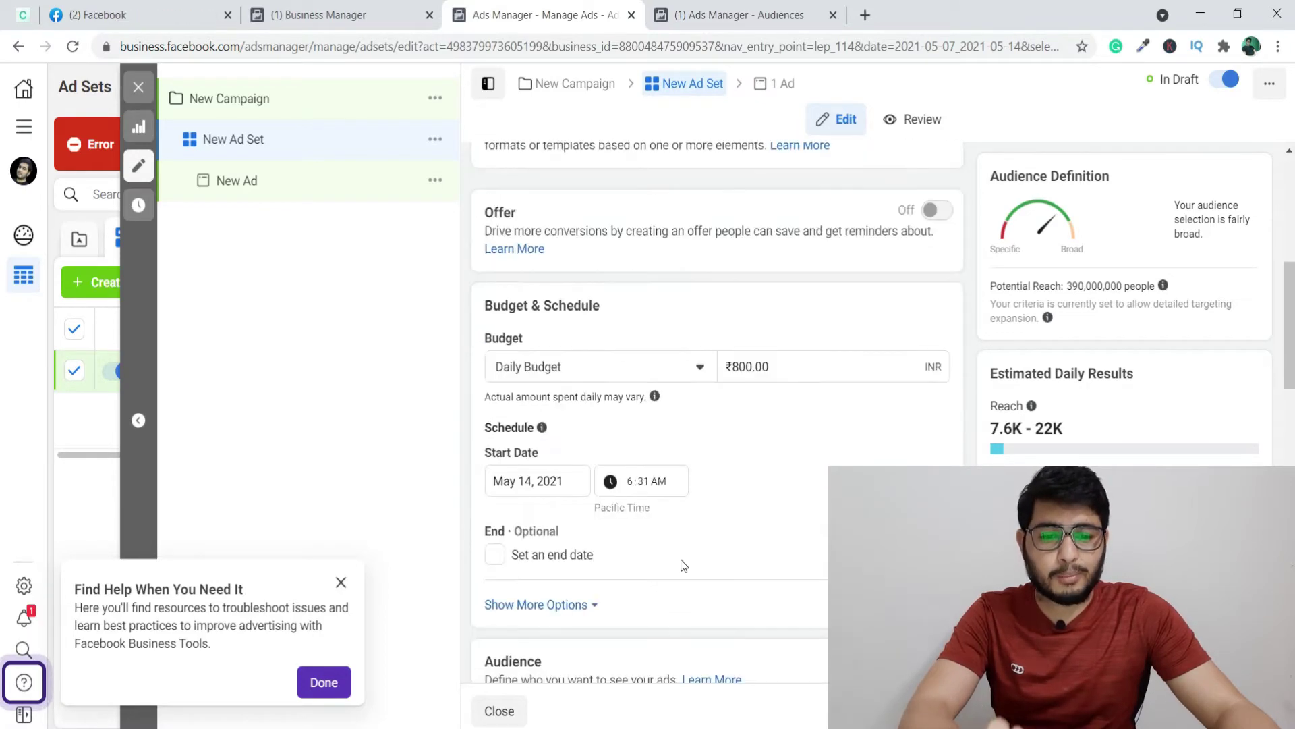
pyautogui.click(630, 15)
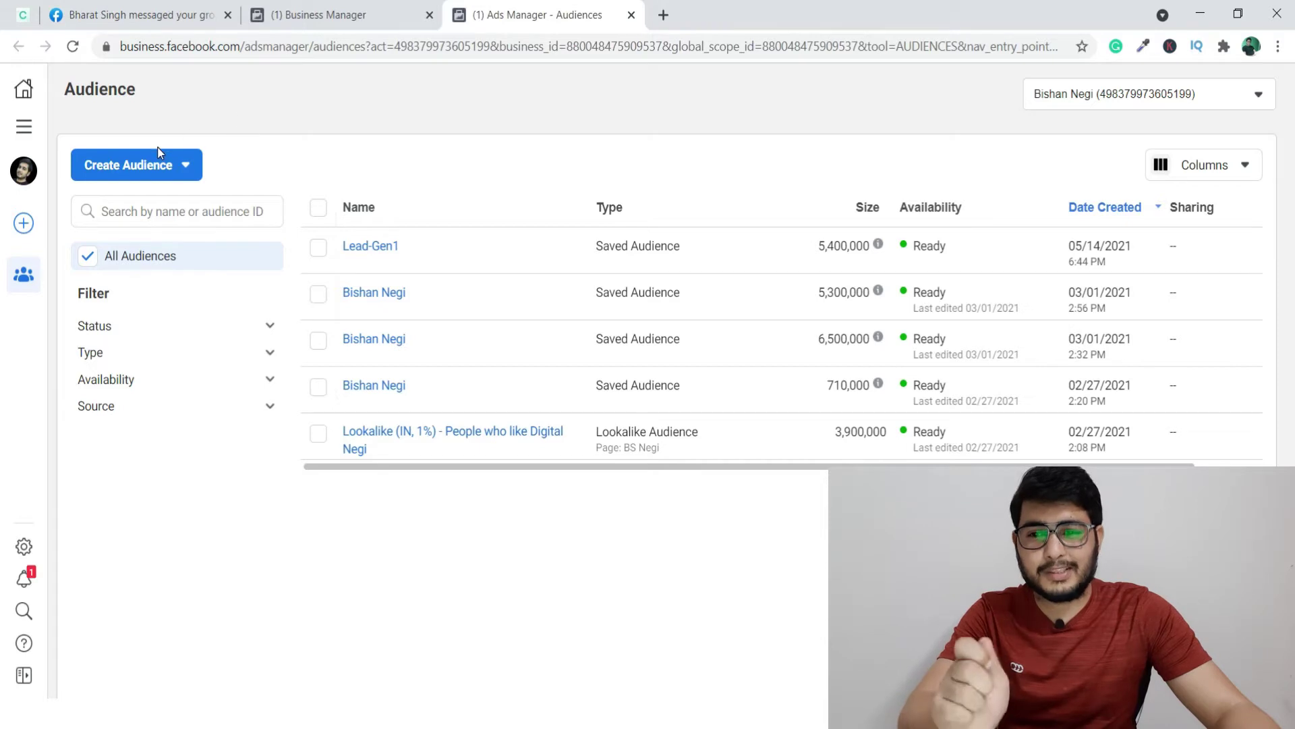
pyautogui.click(34, 129)
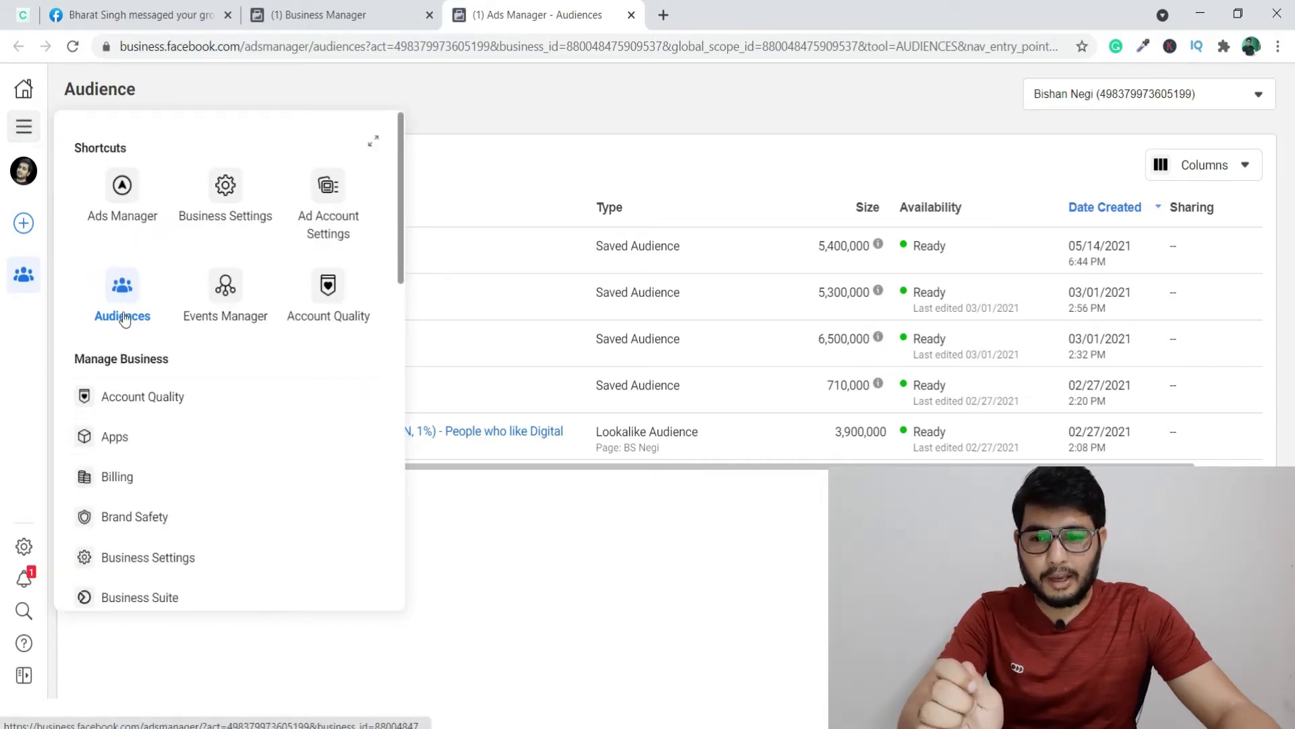
pyautogui.click(437, 136)
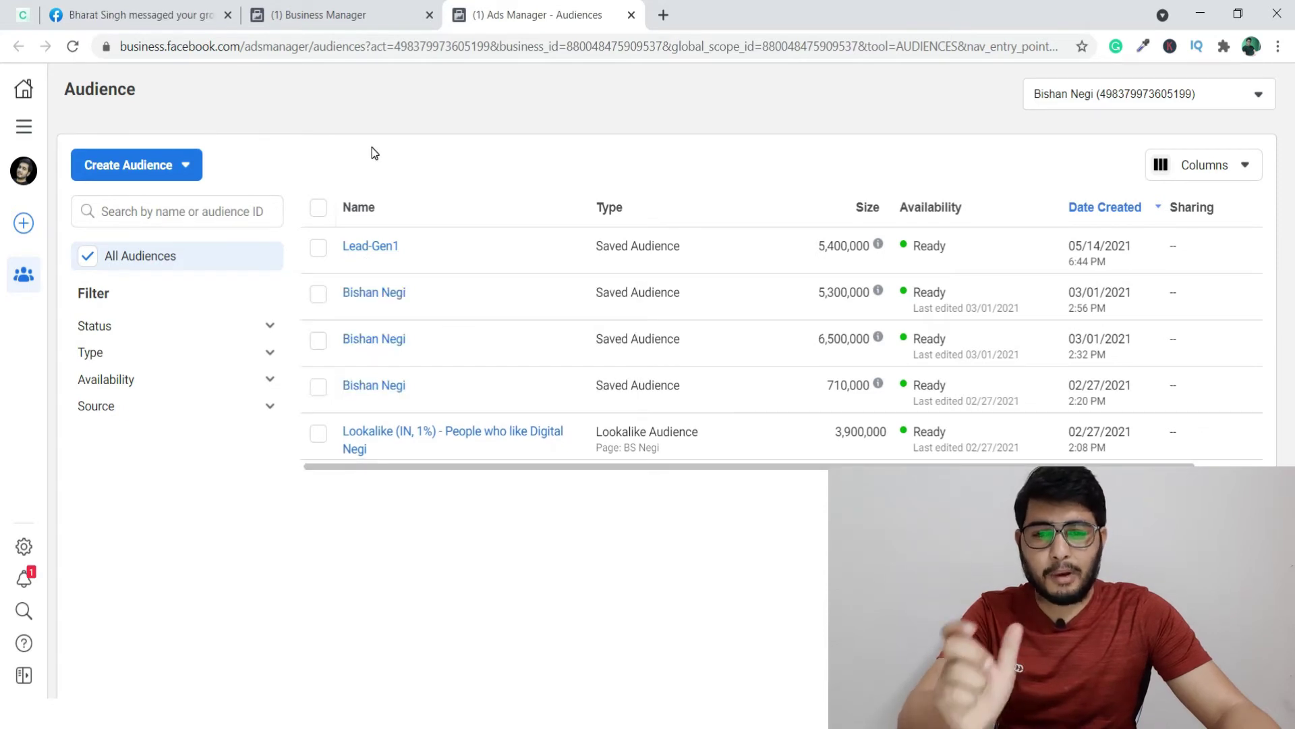
# Start a new Saved Audience and name it AD-01
pyautogui.click(154, 170)
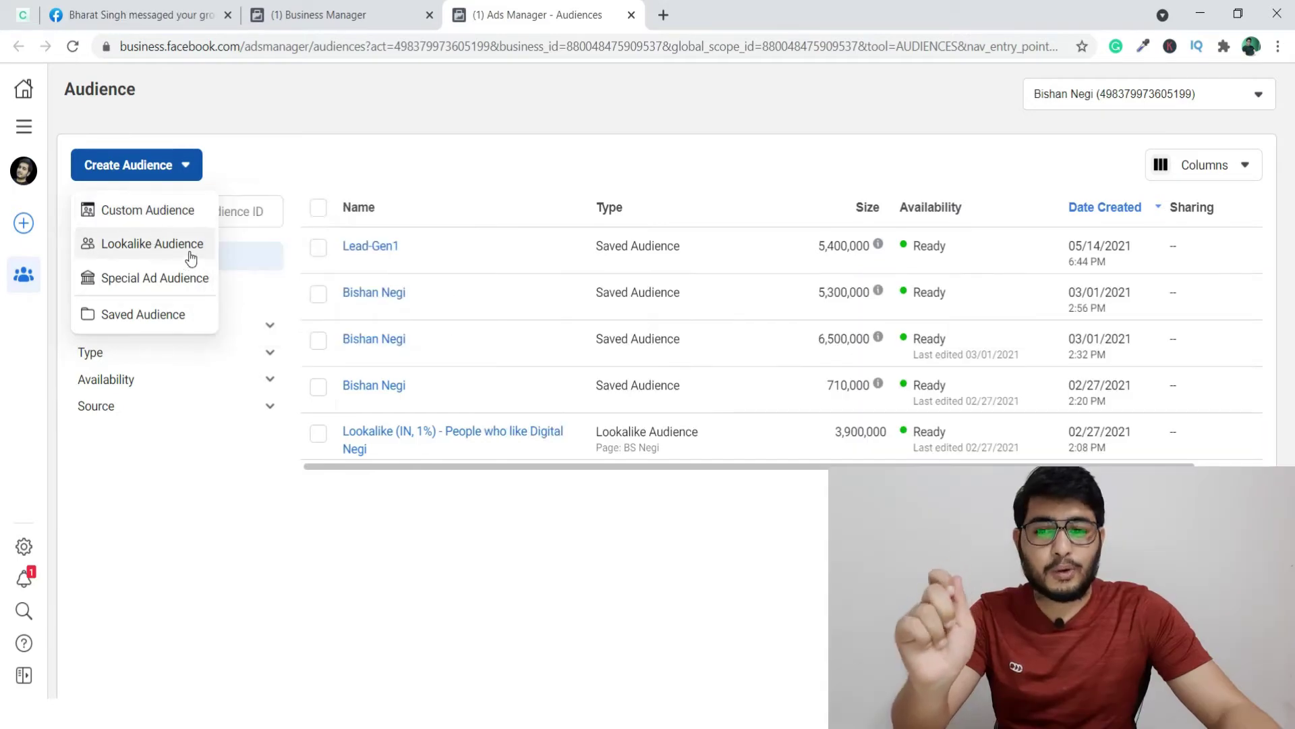
pyautogui.moveTo(192, 250)
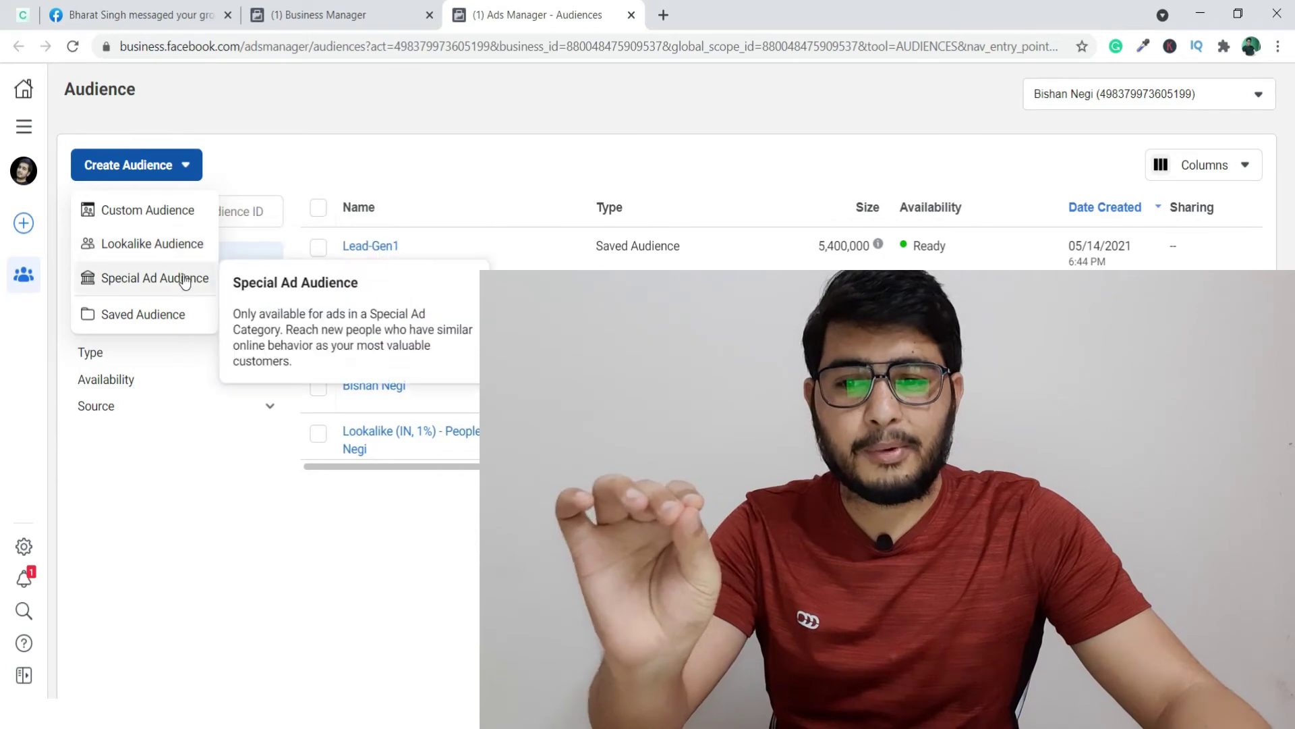
pyautogui.click(156, 314)
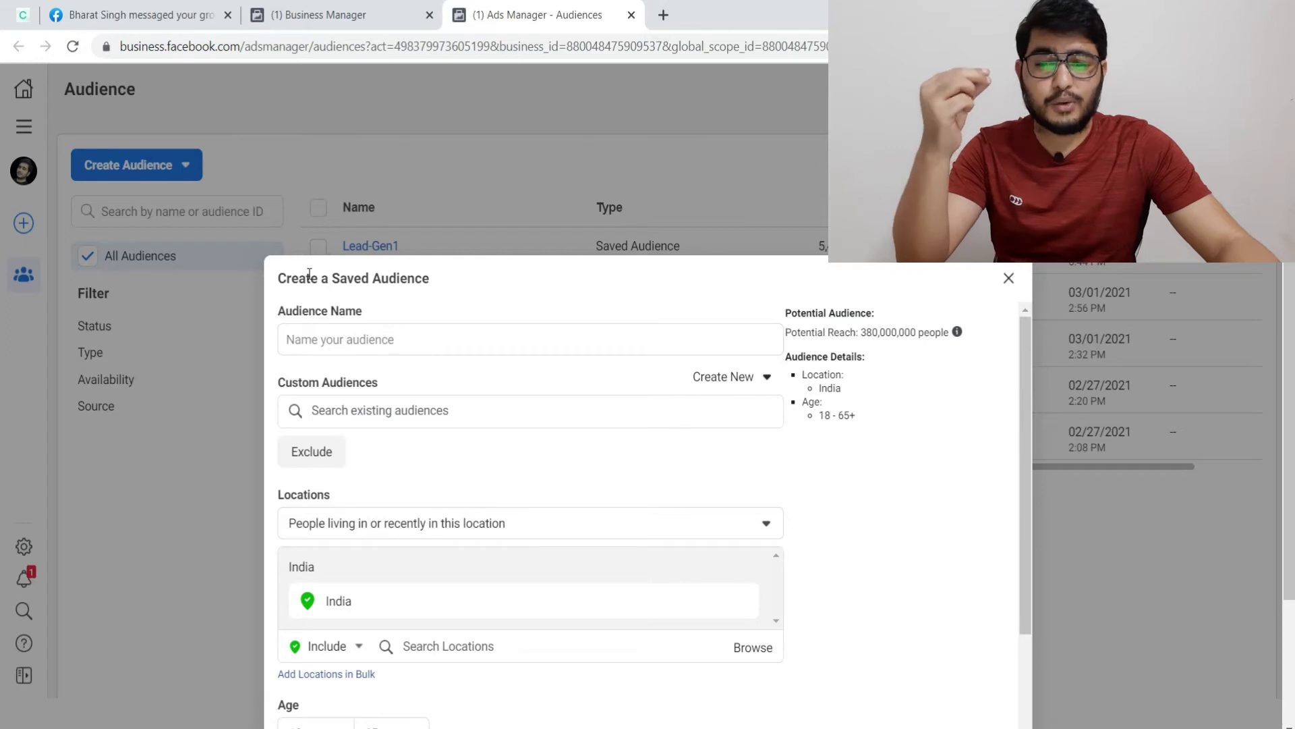
pyautogui.click(442, 341)
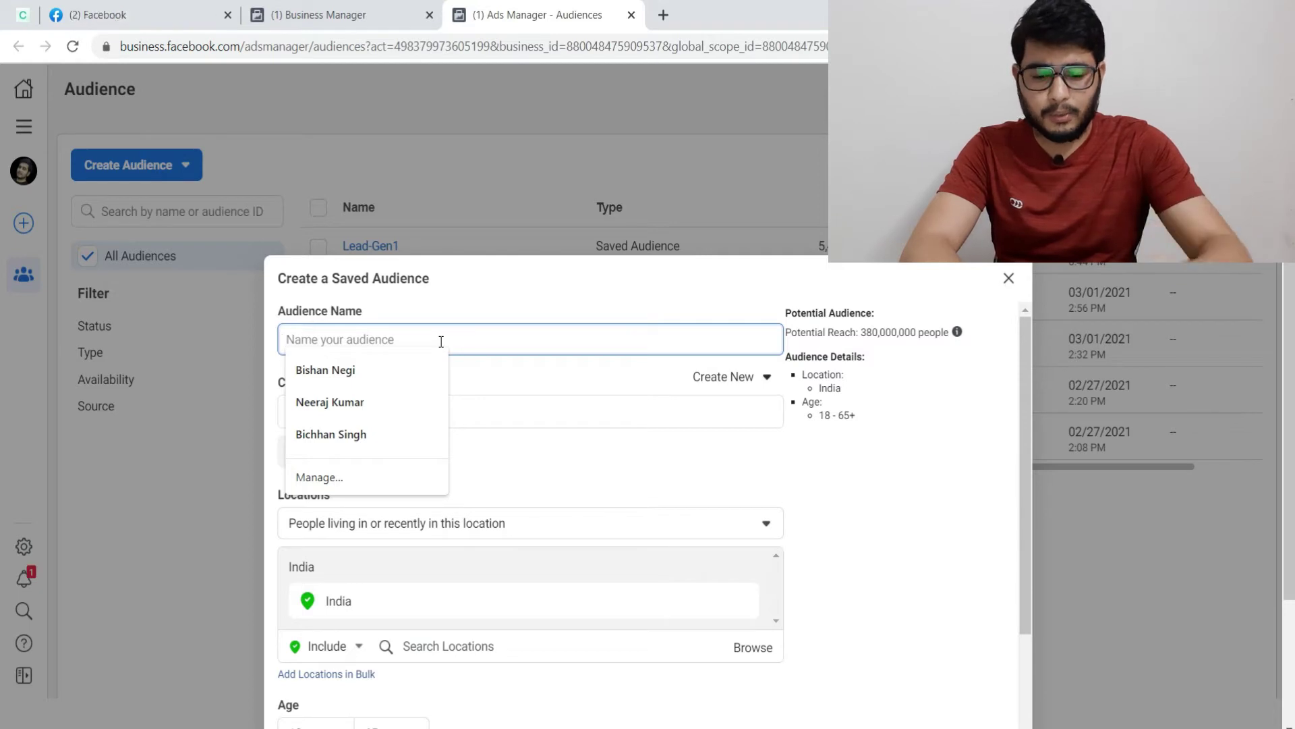
pyautogui.write('AD-01')
pyautogui.press('Tab')
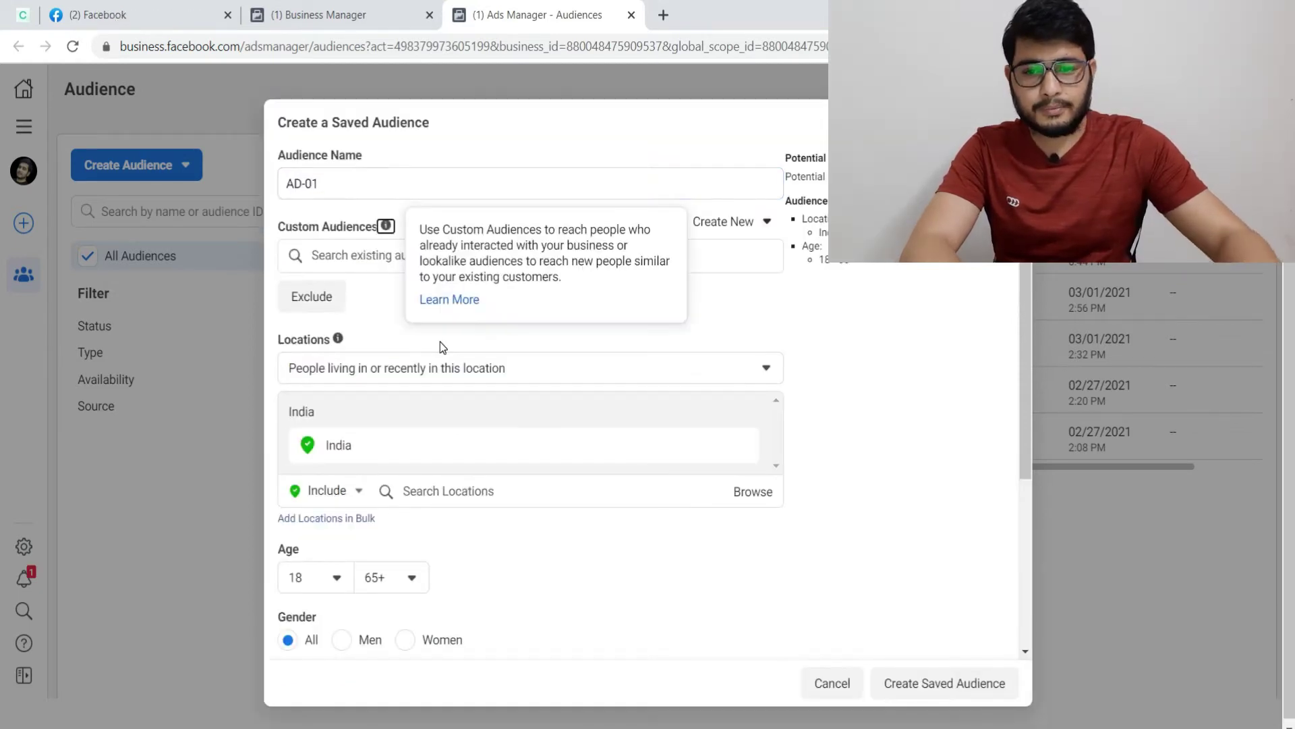
pyautogui.click(380, 306)
# Check which existing audiences can be included under Custom Audiences and add the field for excluding audiences
pyautogui.click(476, 253)
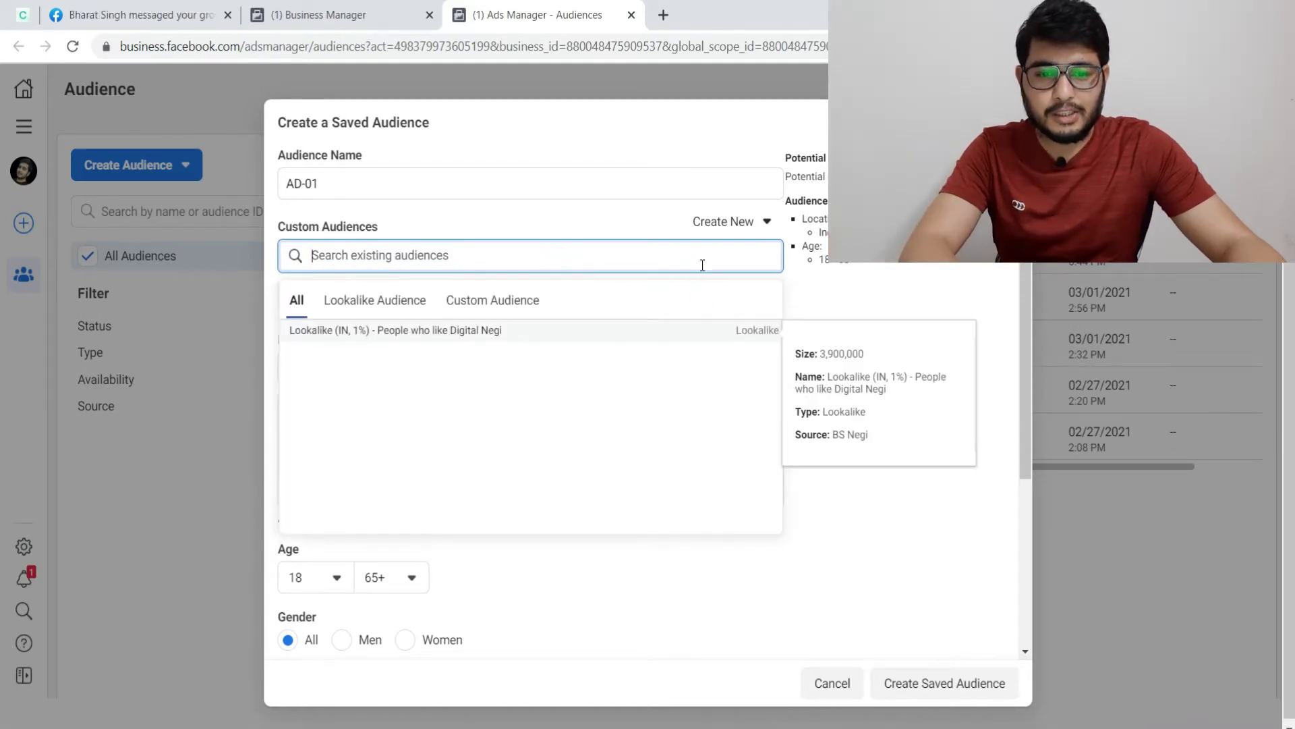
pyautogui.click(789, 274)
pyautogui.click(317, 292)
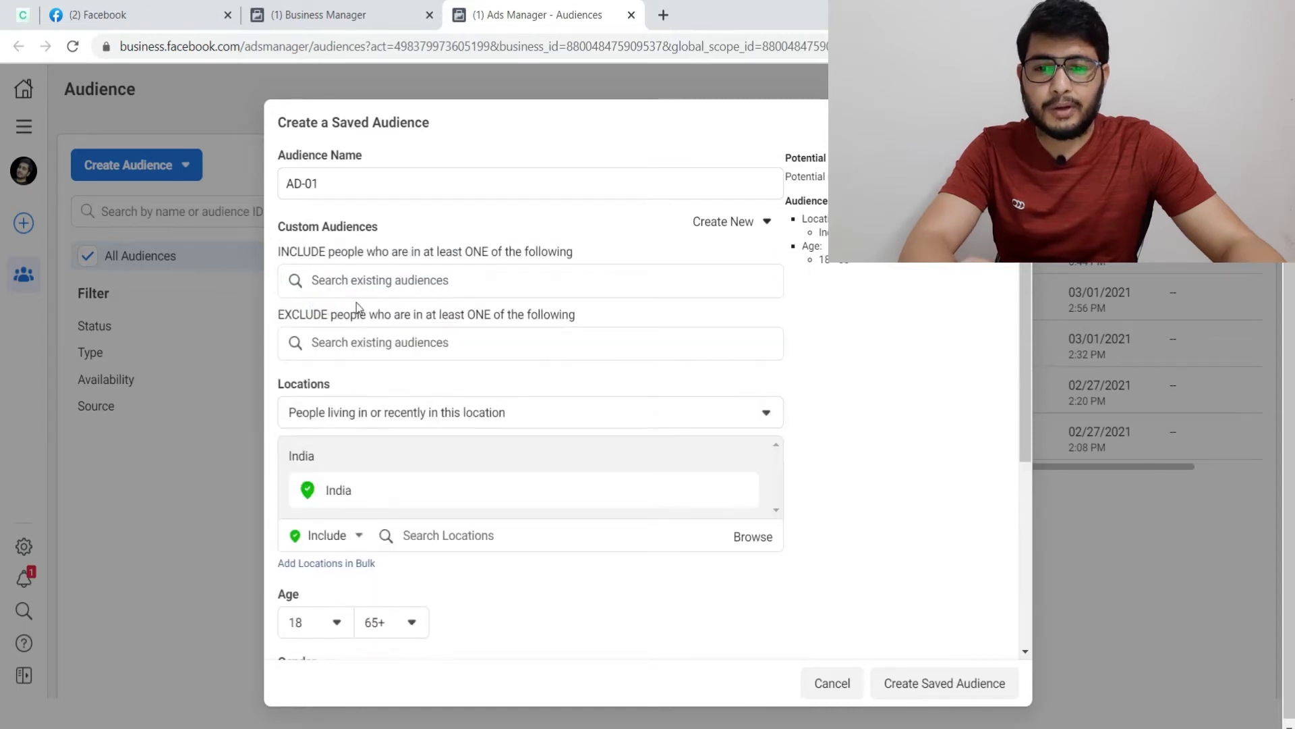
pyautogui.click(424, 283)
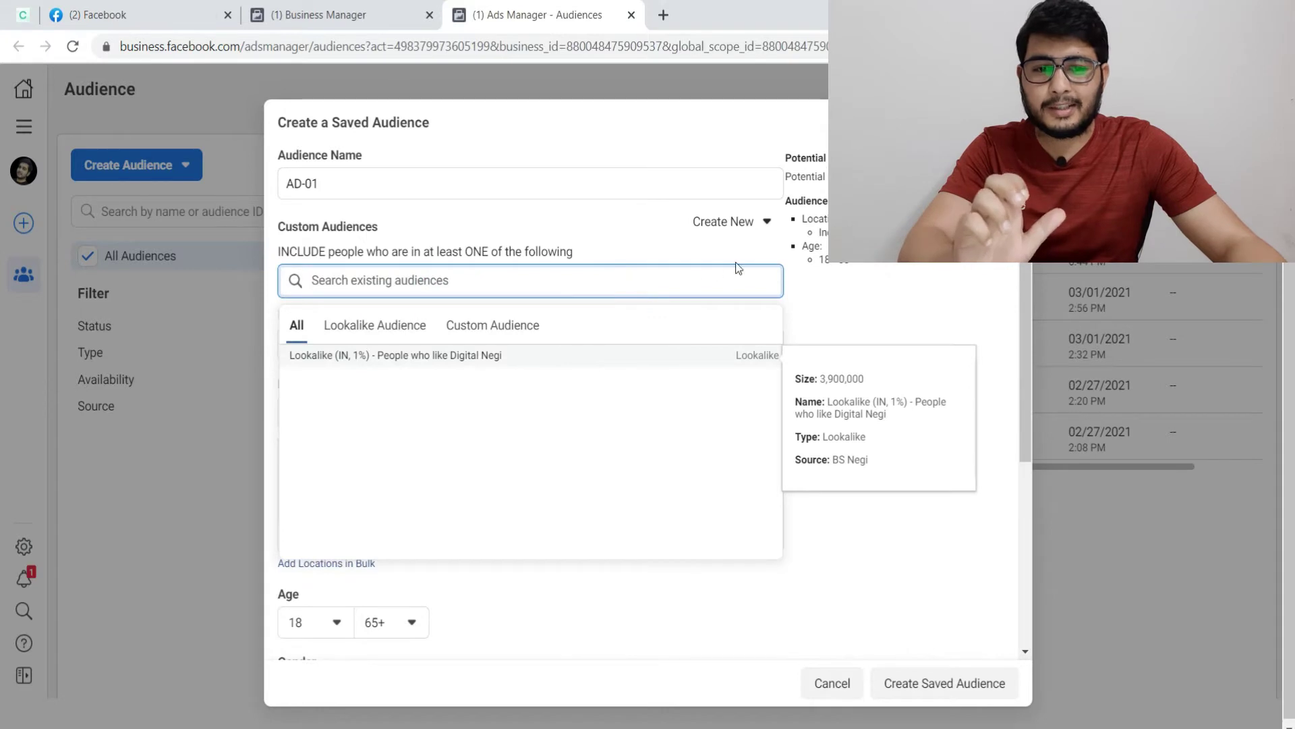
pyautogui.click(747, 247)
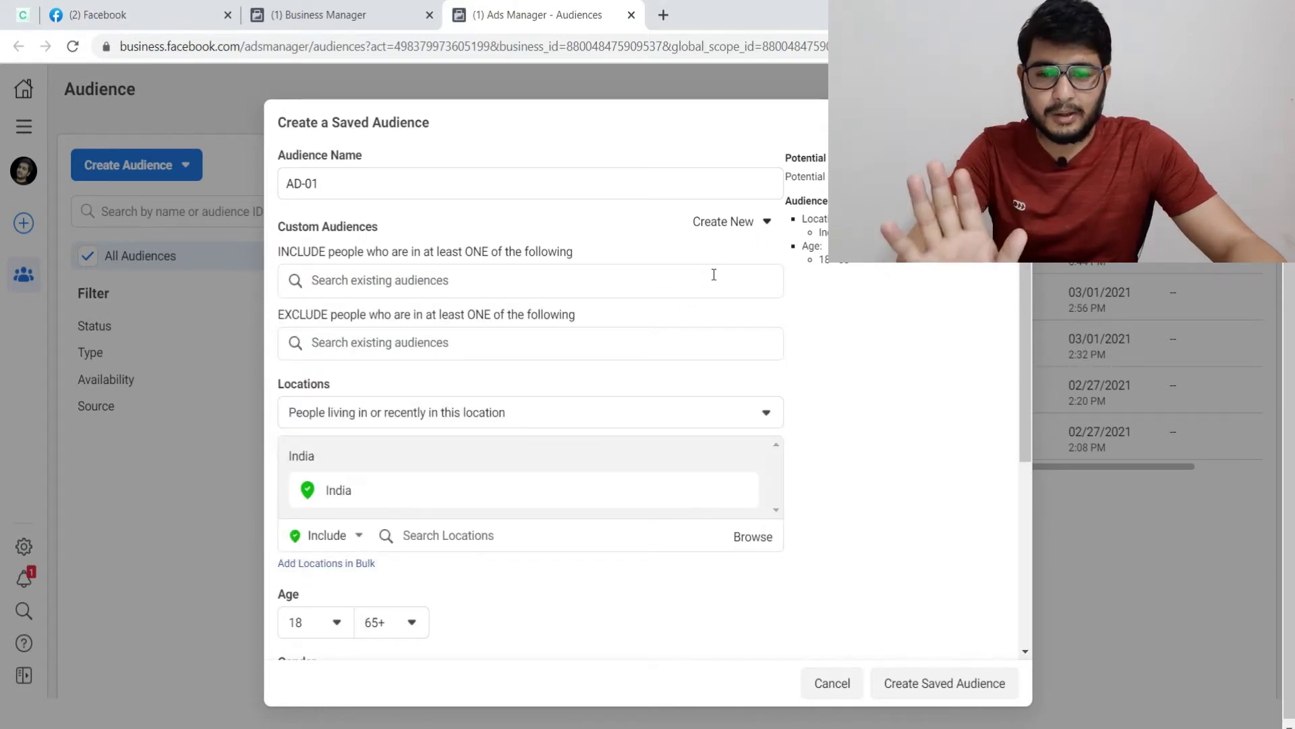
# Examine the location targeting options, keeping "People living in or recently in this location"
pyautogui.scroll(-1, 500, 379)
pyautogui.click(475, 326)
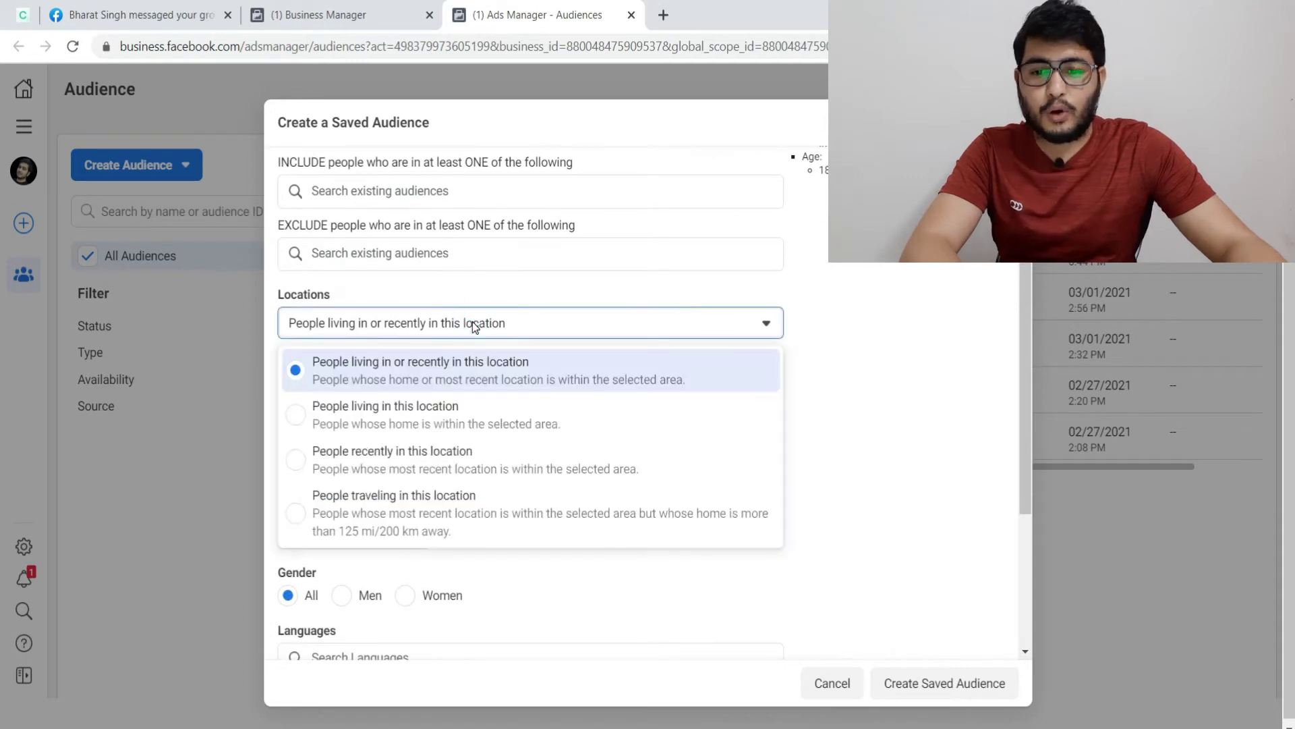
pyautogui.click(503, 313)
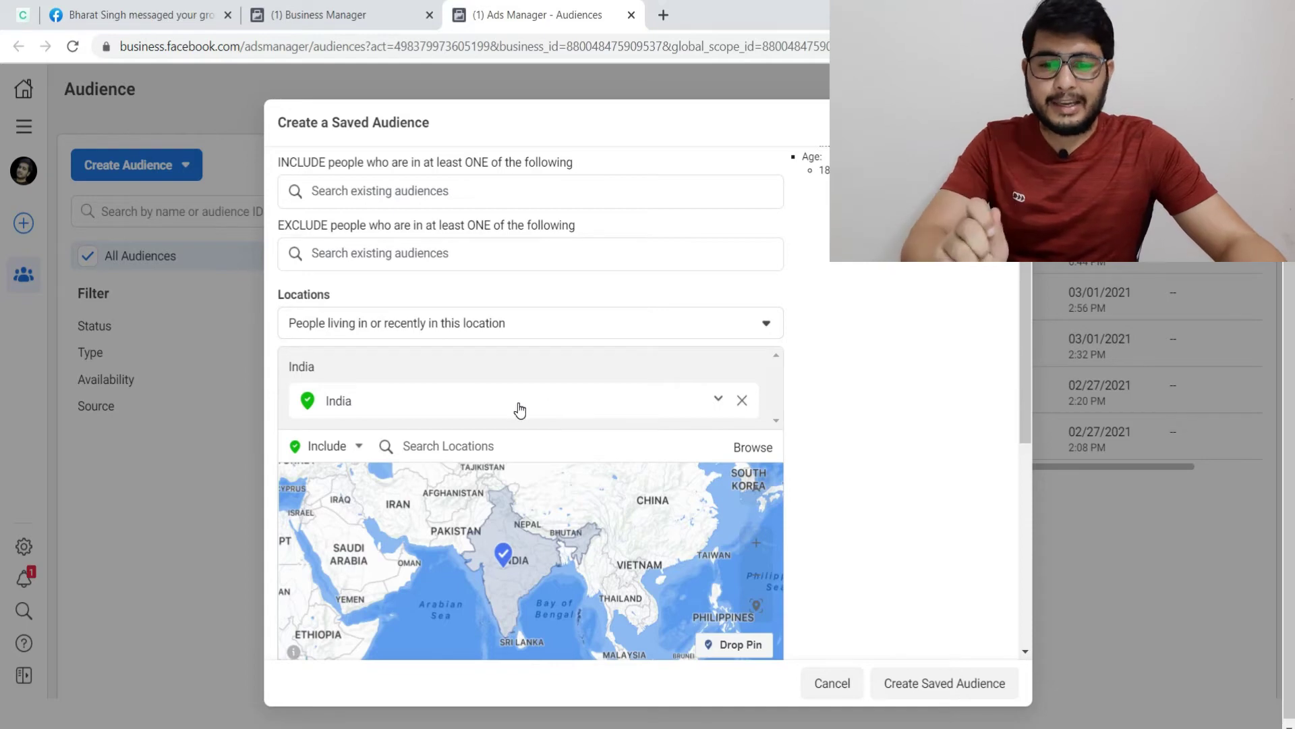
# Search the locations for "delhi" and include Delhi as the audience's location in place of India
pyautogui.click(516, 438)
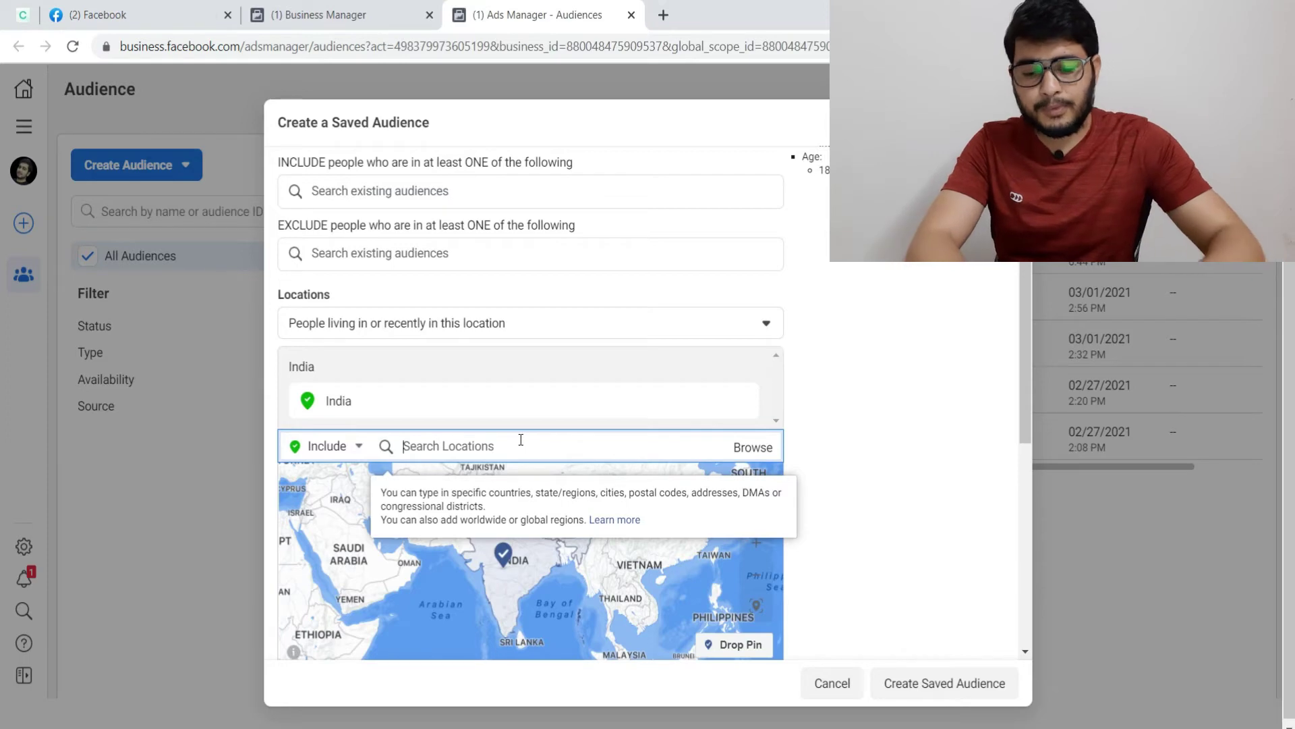
pyautogui.write('delhi')
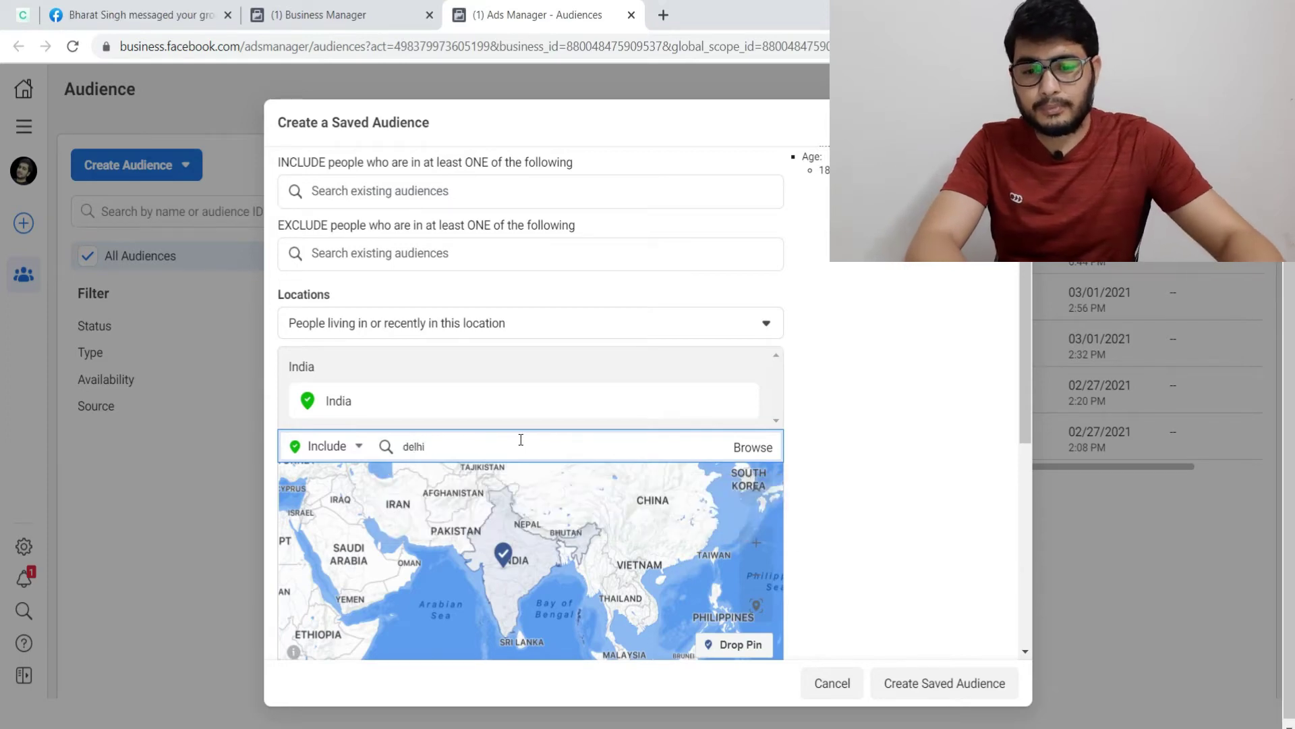
pyautogui.click(476, 479)
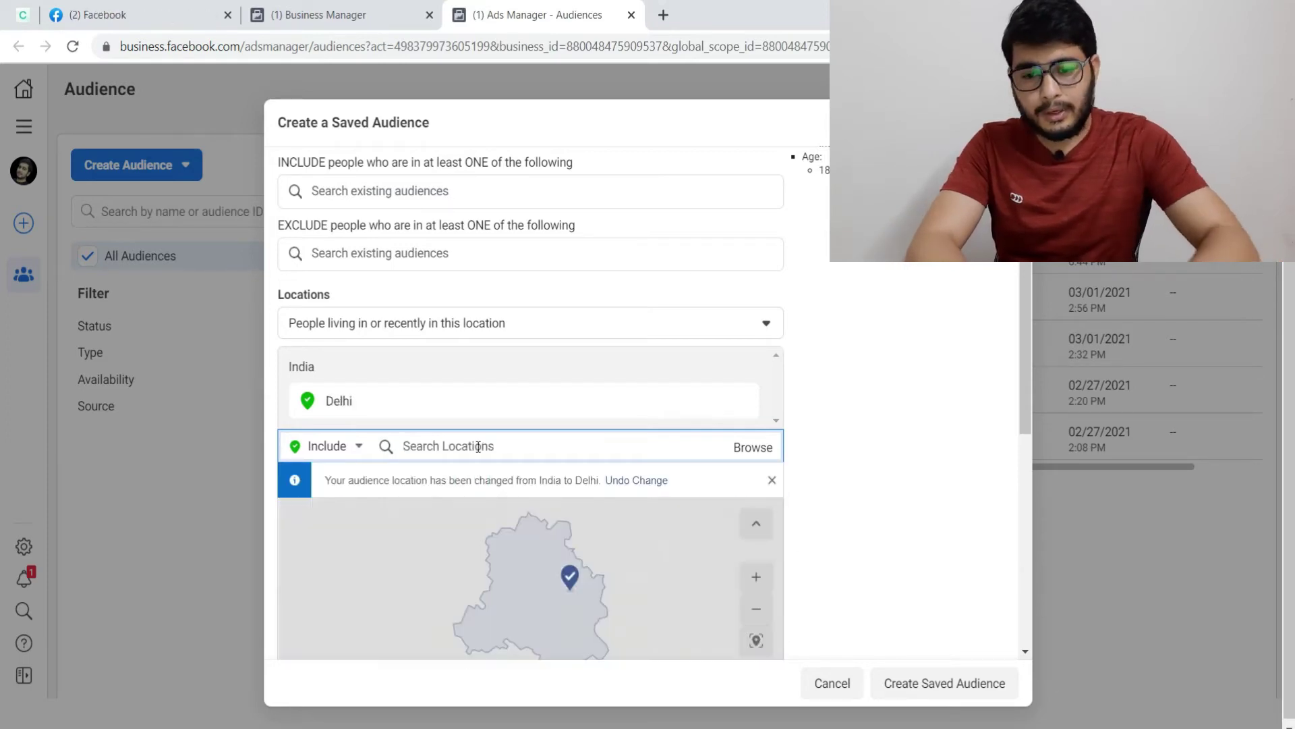
# Include Uttar Pardesh amroha in place of Delhi and add the state of Rajasthan to the audience locations
pyautogui.write('uttra')
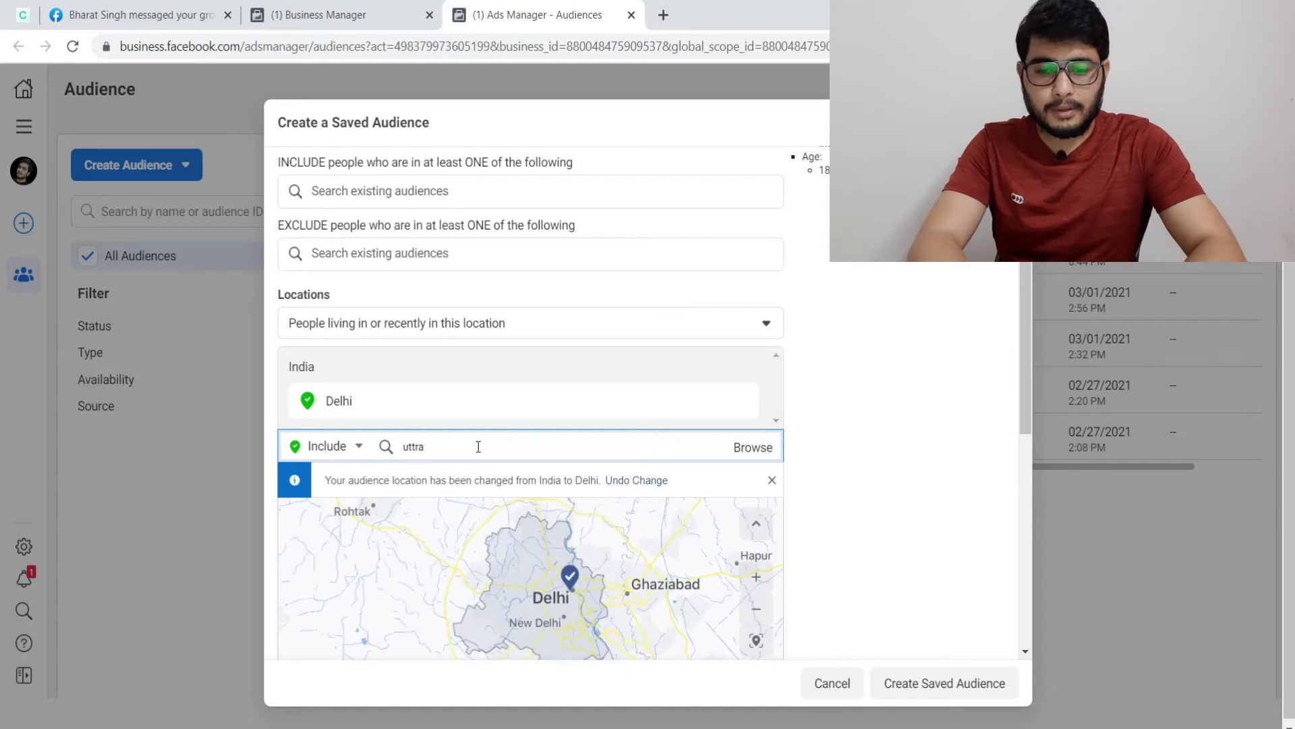
pyautogui.write(' pradesh')
pyautogui.click(477, 483)
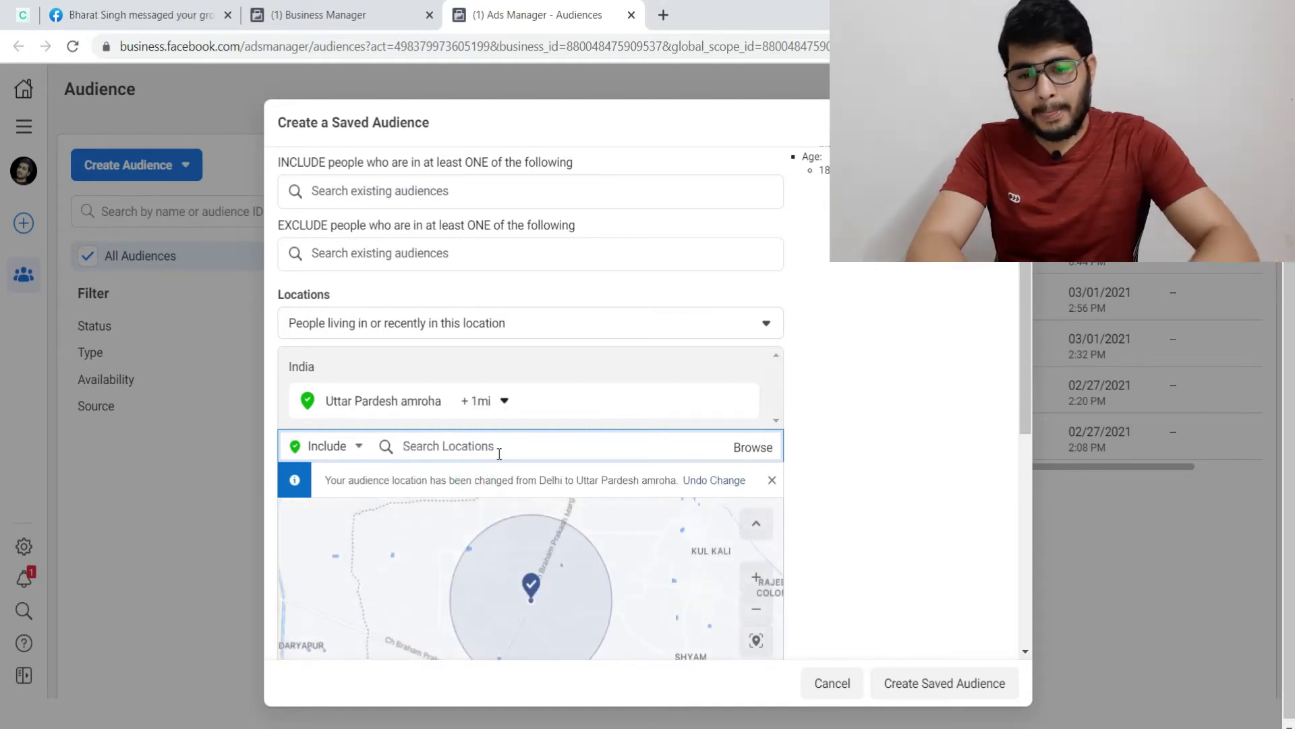
pyautogui.write('rajasthan')
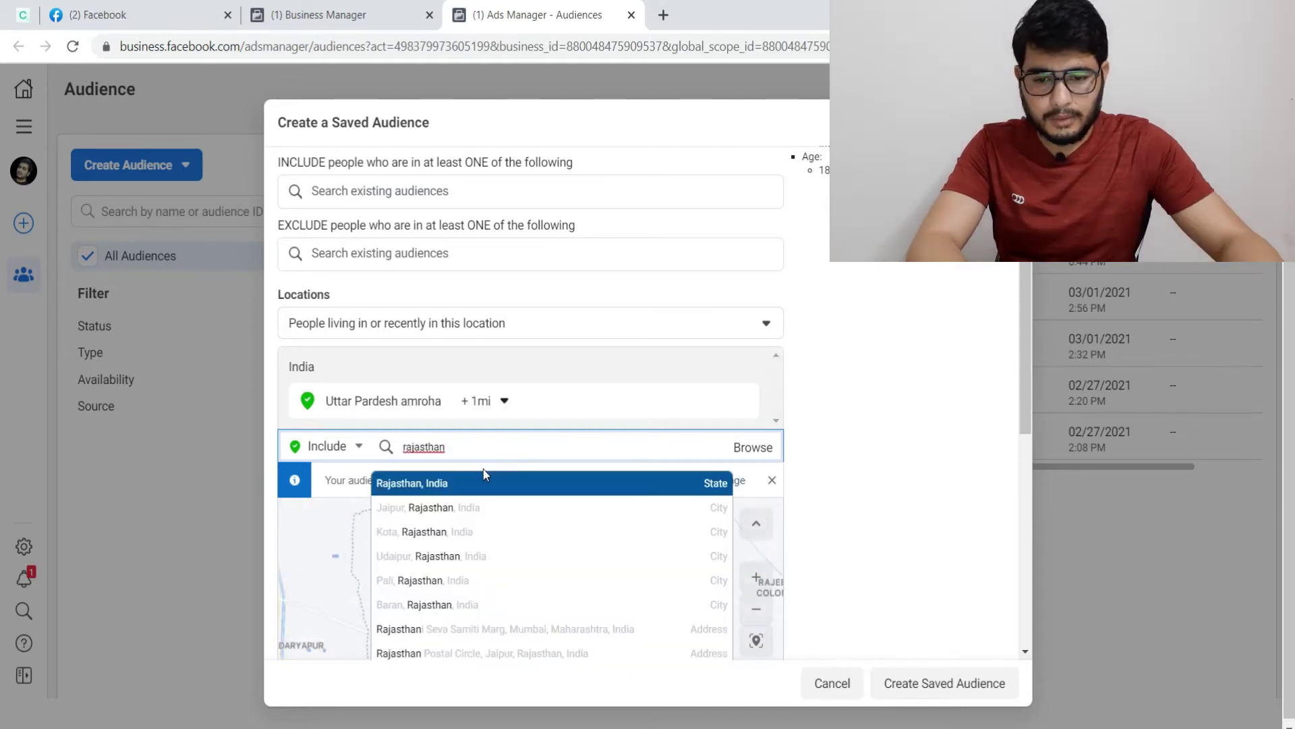
pyautogui.click(479, 483)
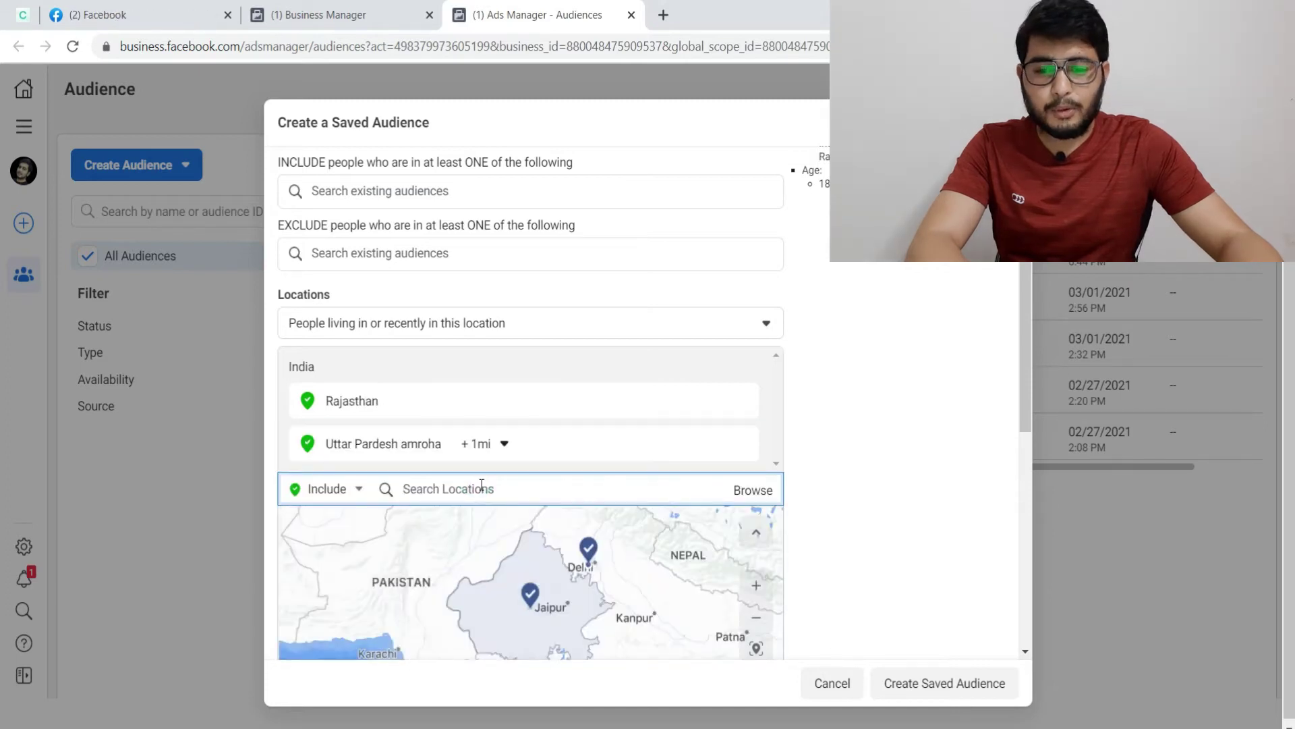
# Add the state of Bihar and the Madhya Pardesh place to the included audience locations
pyautogui.write('bihar')
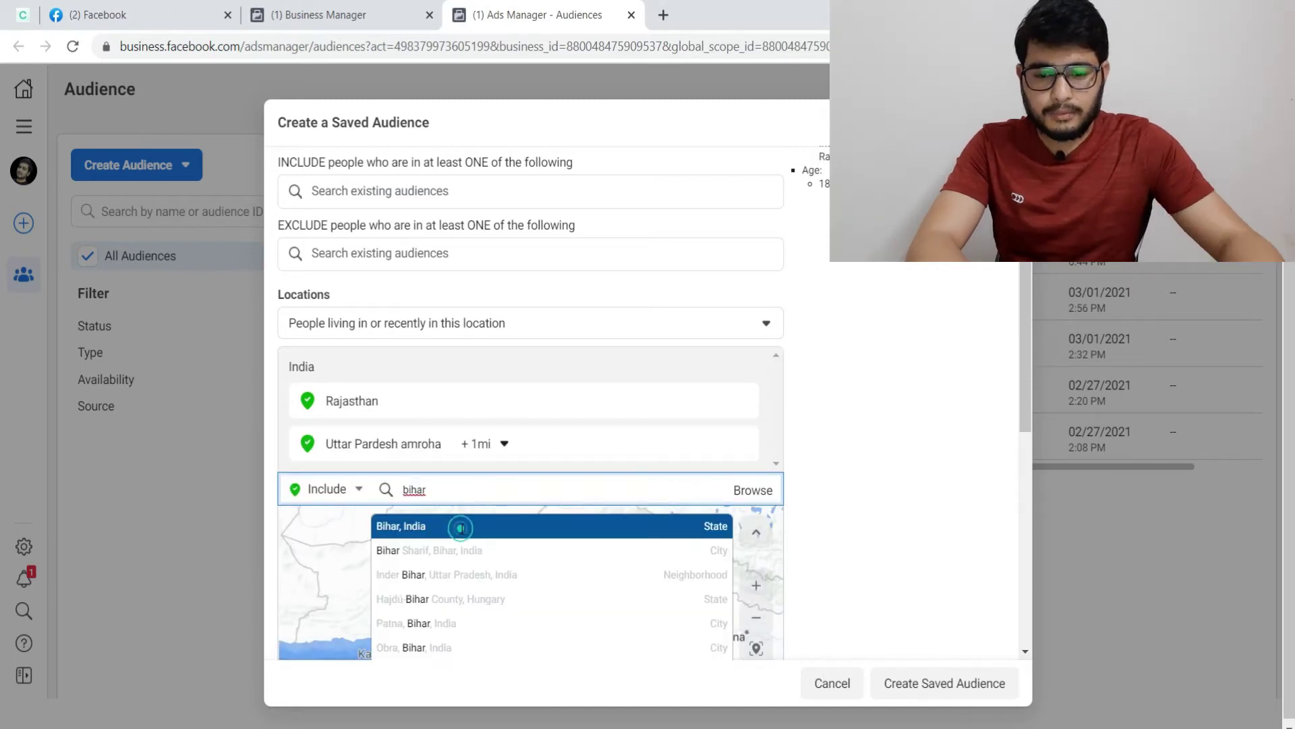
pyautogui.click(464, 525)
pyautogui.write('mad')
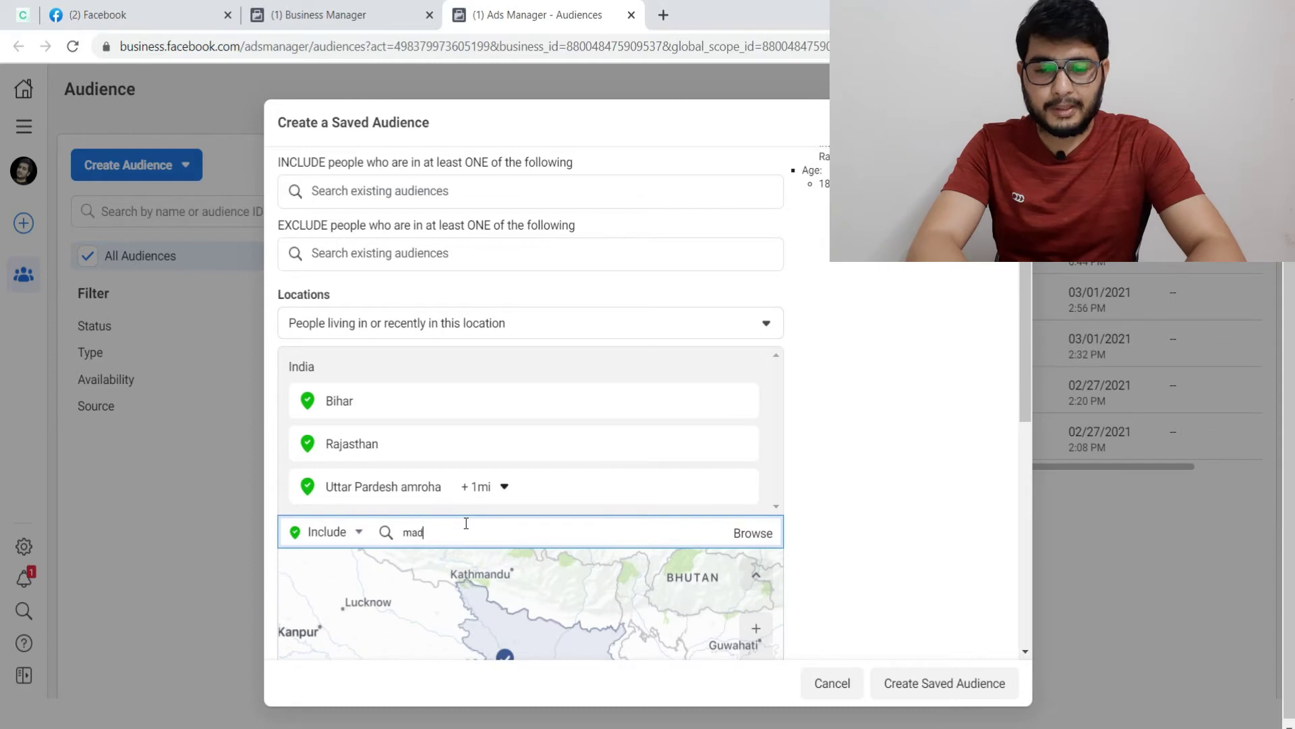
pyautogui.write('hya')
pyautogui.click(463, 562)
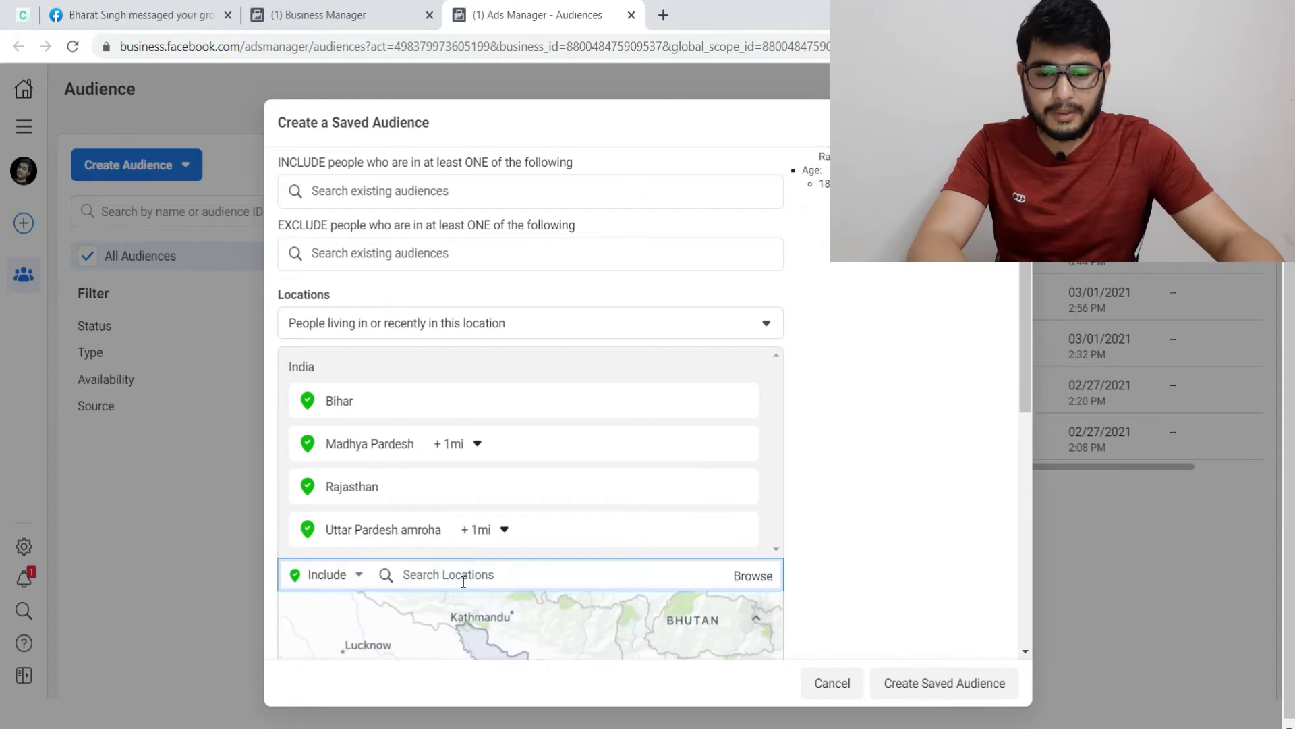
# Add the state of Himachal Pradesh and the first Uttrakhand place to the included audience locations
pyautogui.scroll(-1, 464, 581)
pyautogui.write('Himachal Pradesh')
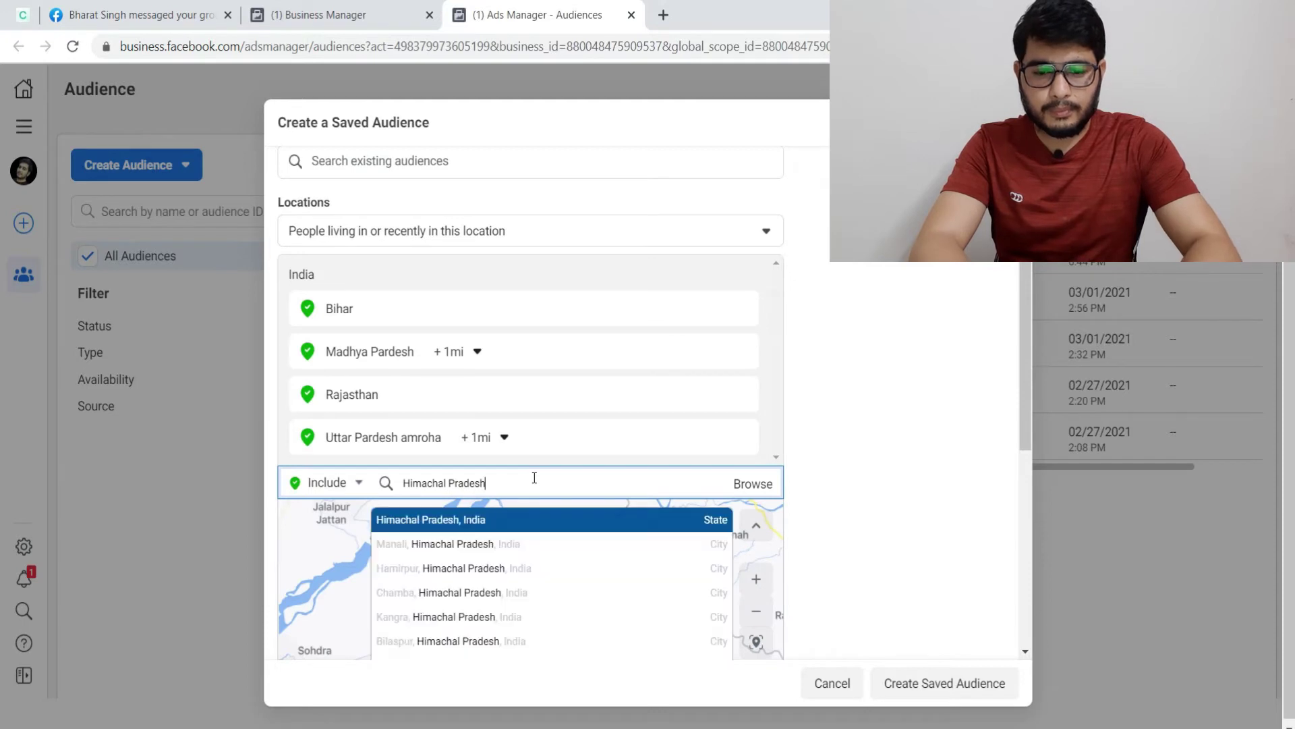
pyautogui.click(516, 521)
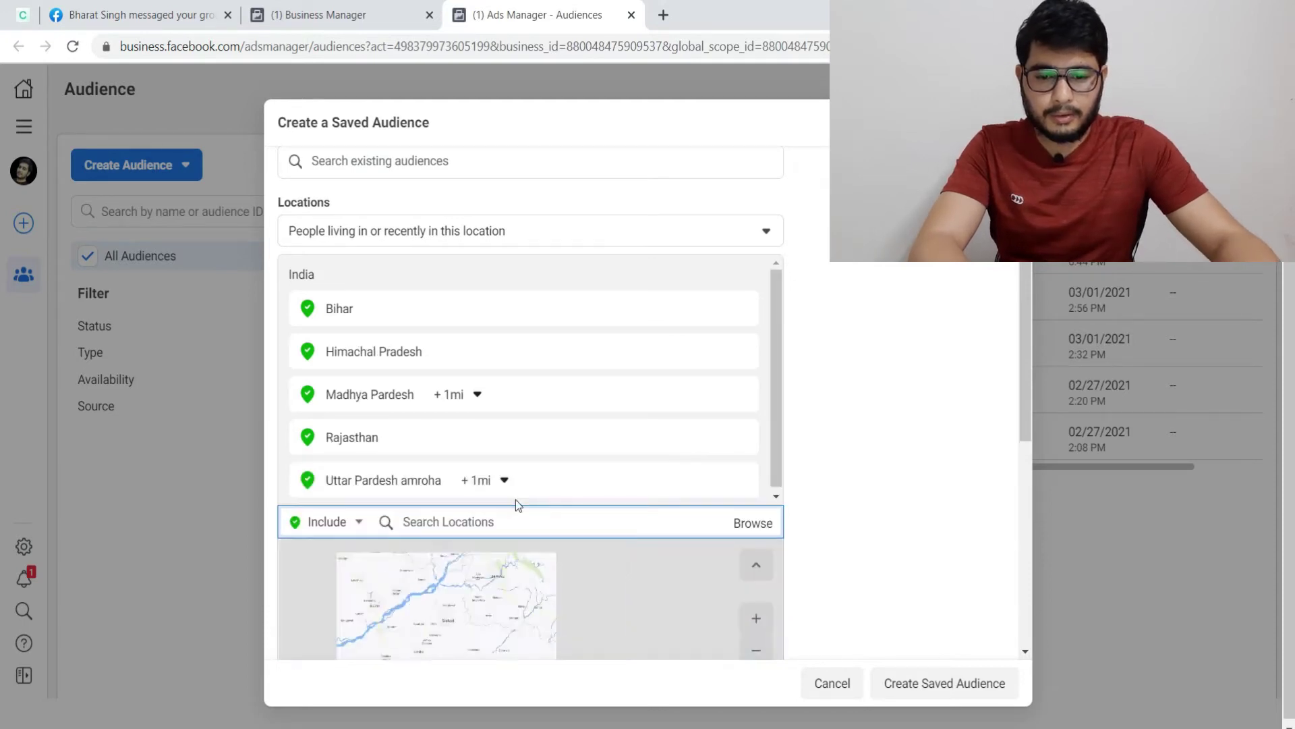
pyautogui.write('Uttrakhand')
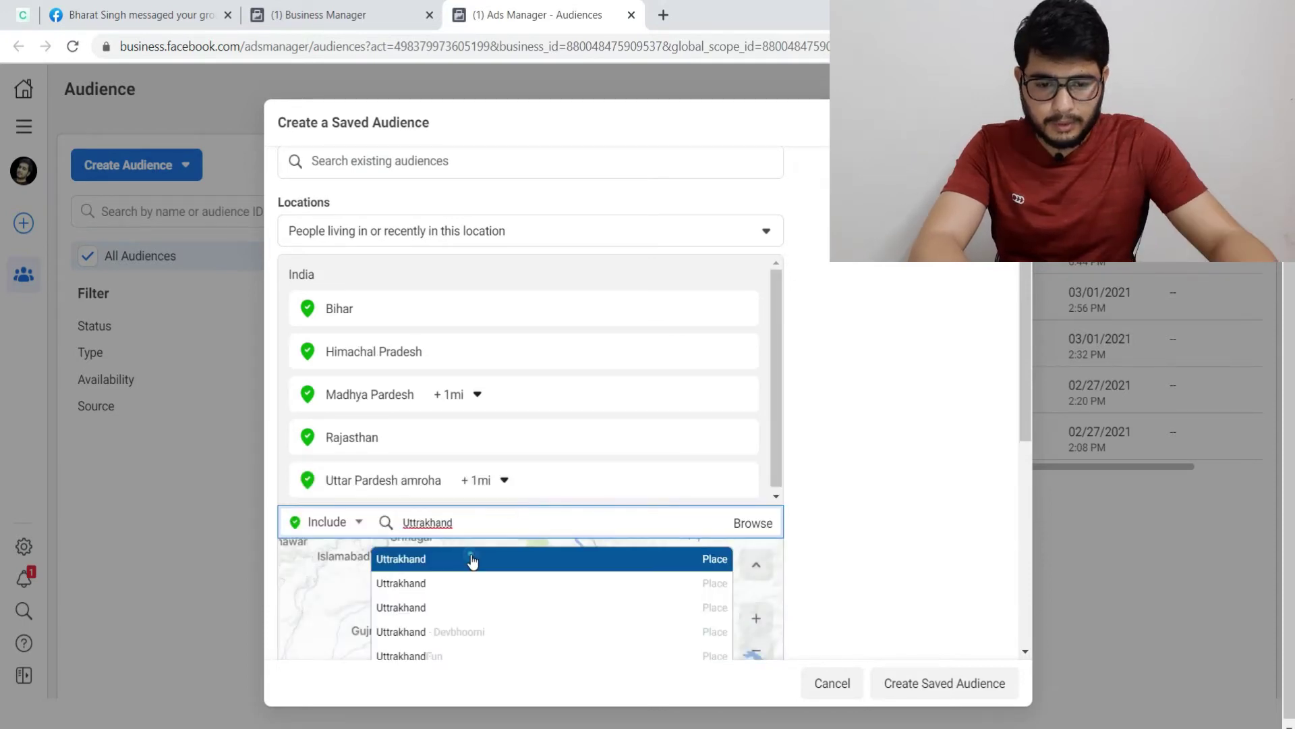
pyautogui.click(472, 560)
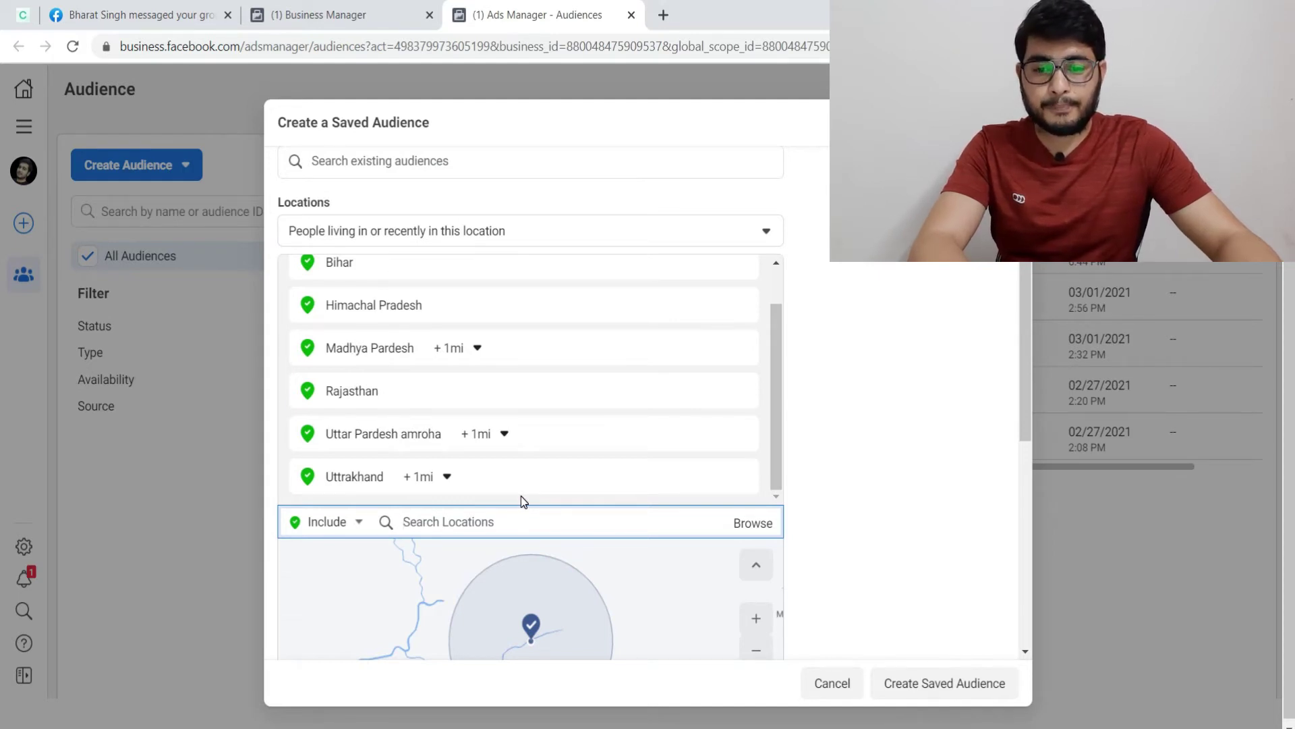
pyautogui.scroll(2, 445, 445)
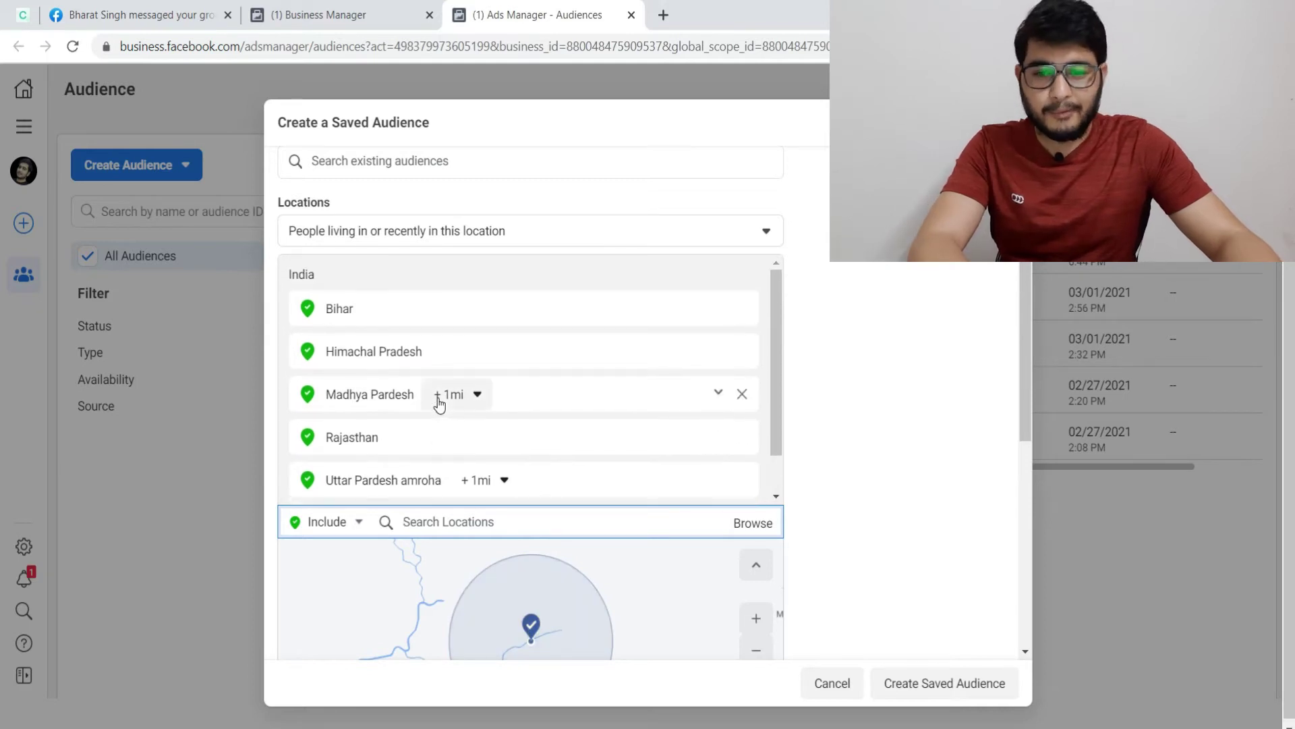
pyautogui.scroll(-3, 526, 448)
pyautogui.scroll(-1, 660, 510)
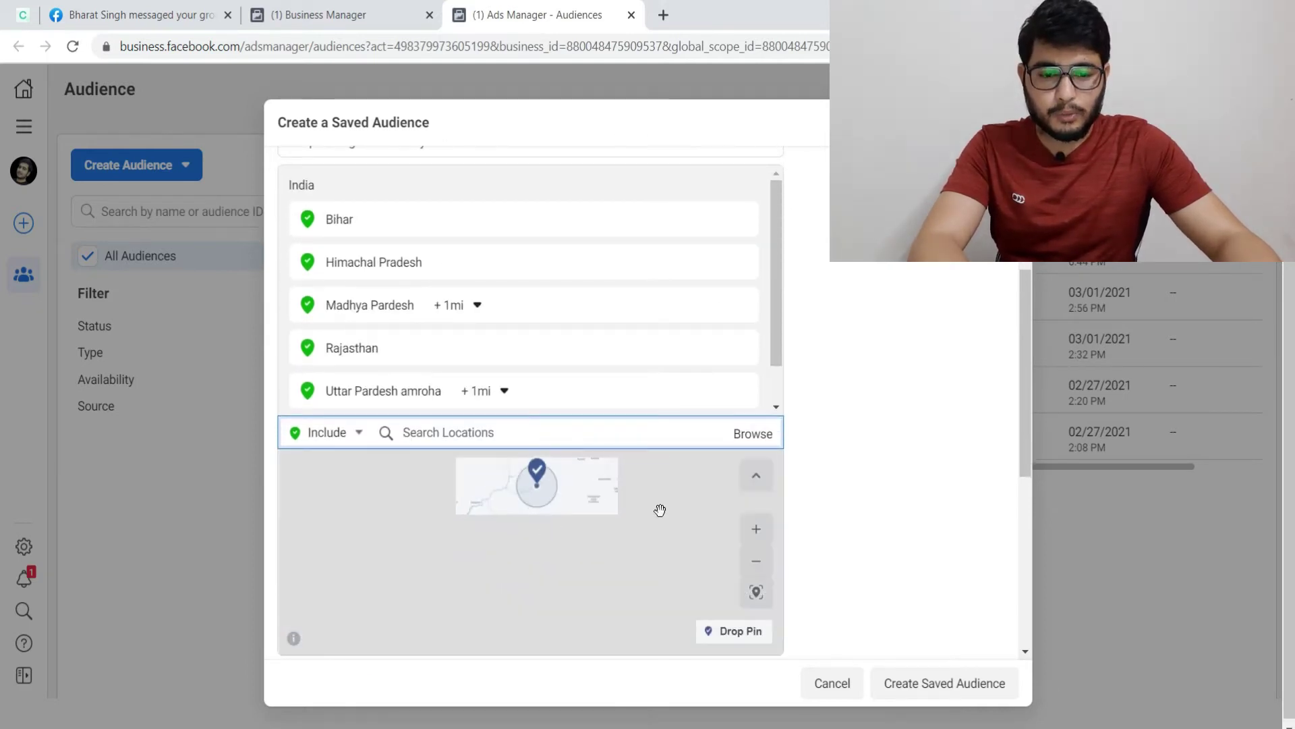
pyautogui.hotkey('ctrl', 'a')
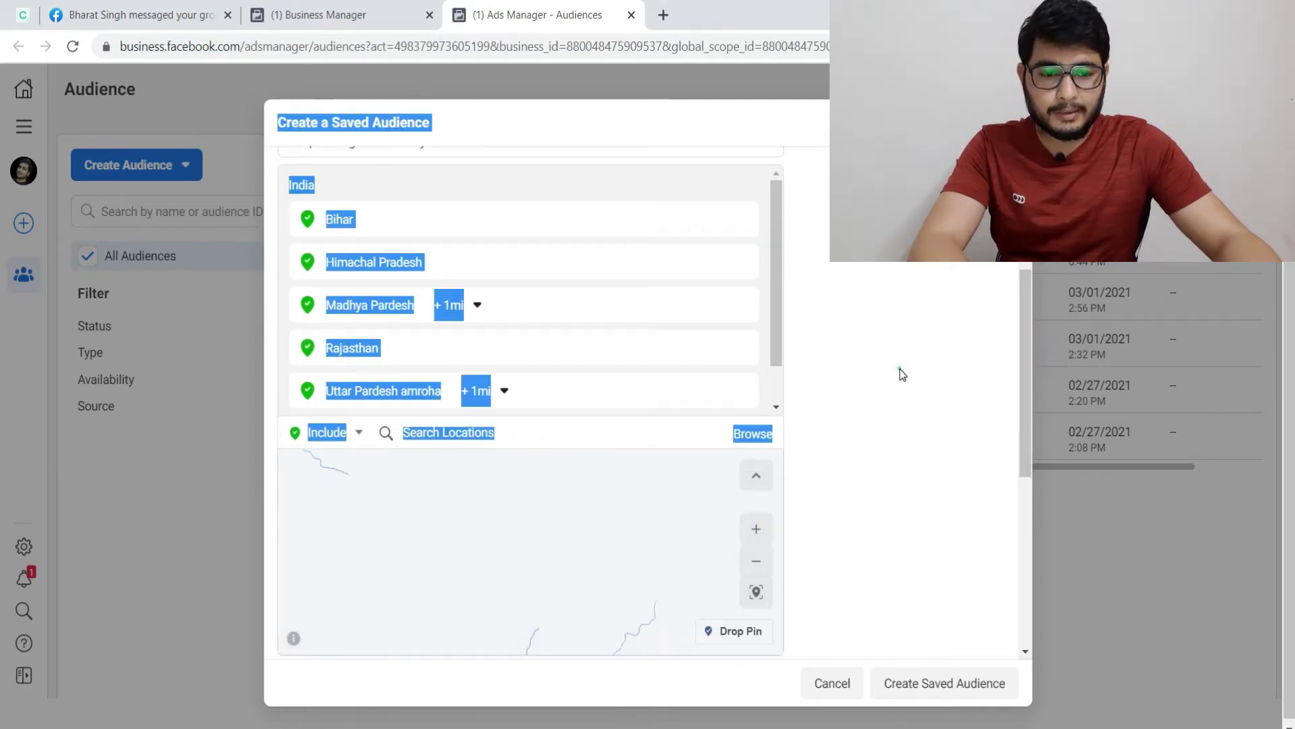
pyautogui.click(903, 374)
# Set the audience's minimum age to 30
pyautogui.moveTo(1027, 347); pyautogui.dragTo(1003, 514)
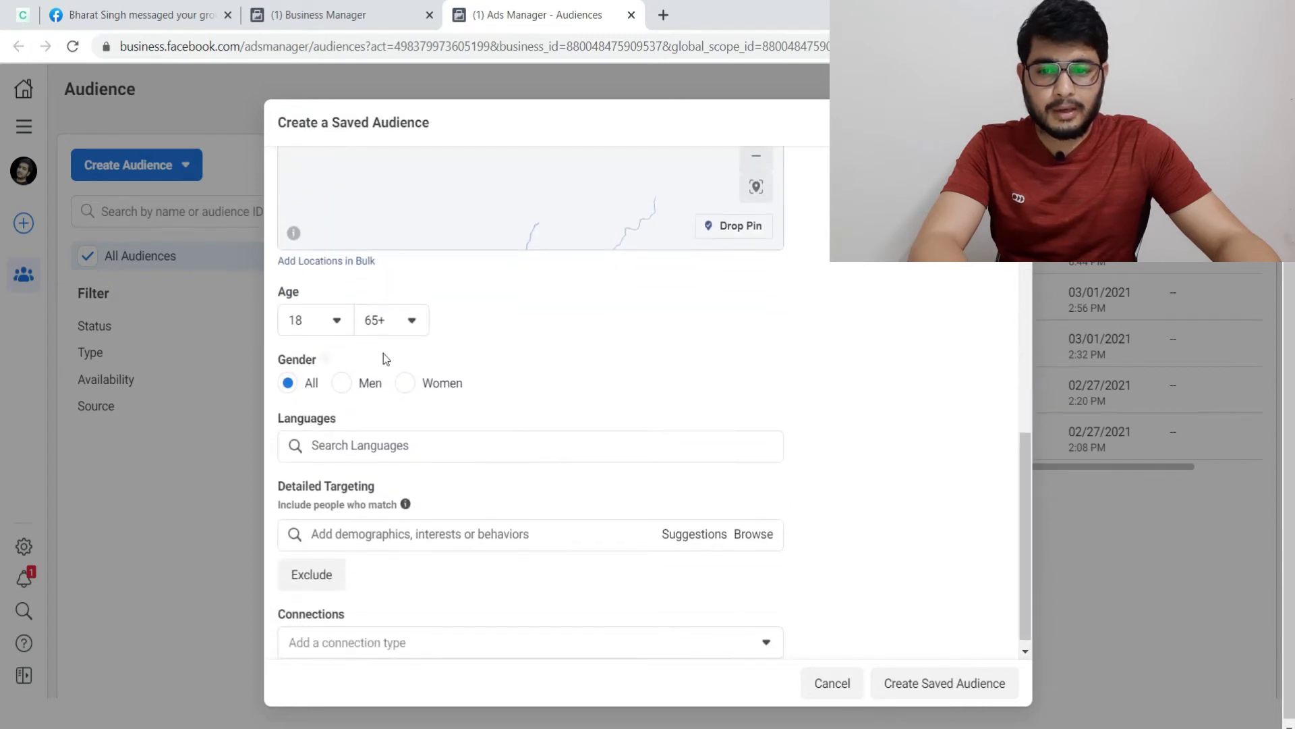
pyautogui.click(335, 328)
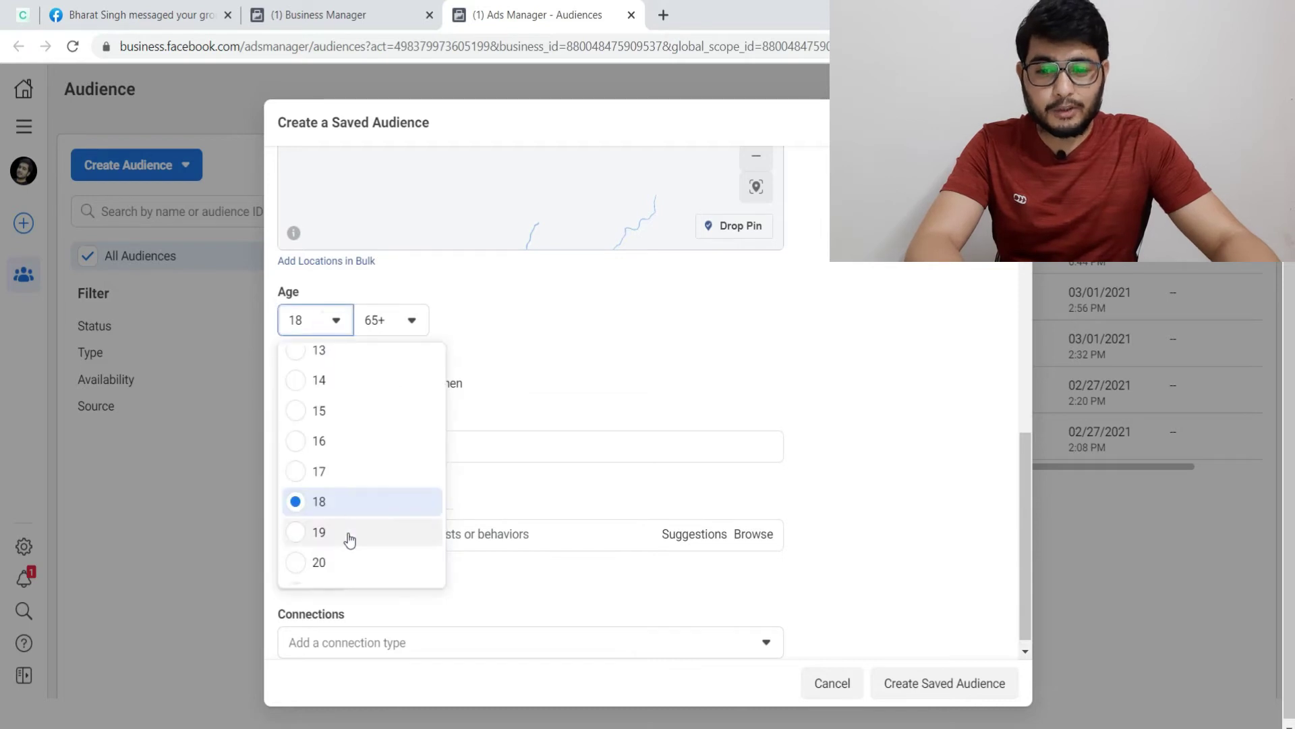
pyautogui.scroll(-4, 347, 539)
pyautogui.scroll(-2, 347, 547)
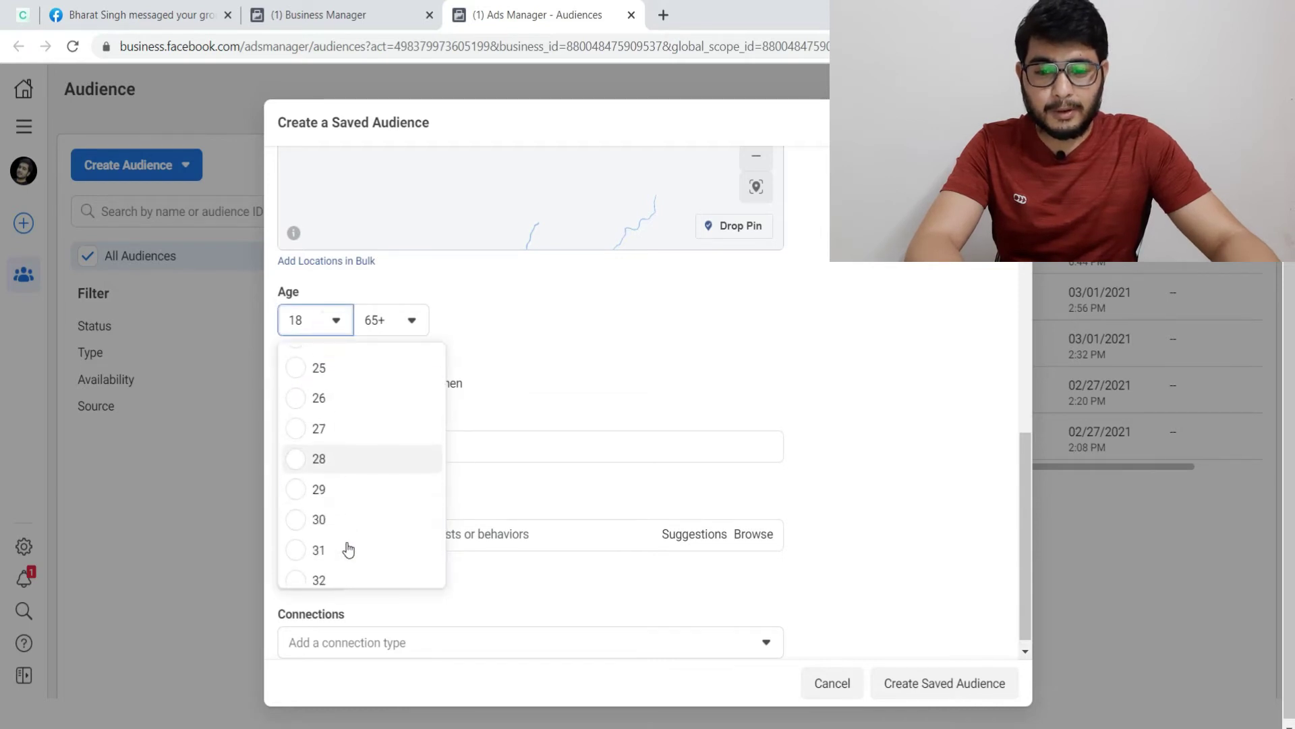
pyautogui.click(295, 525)
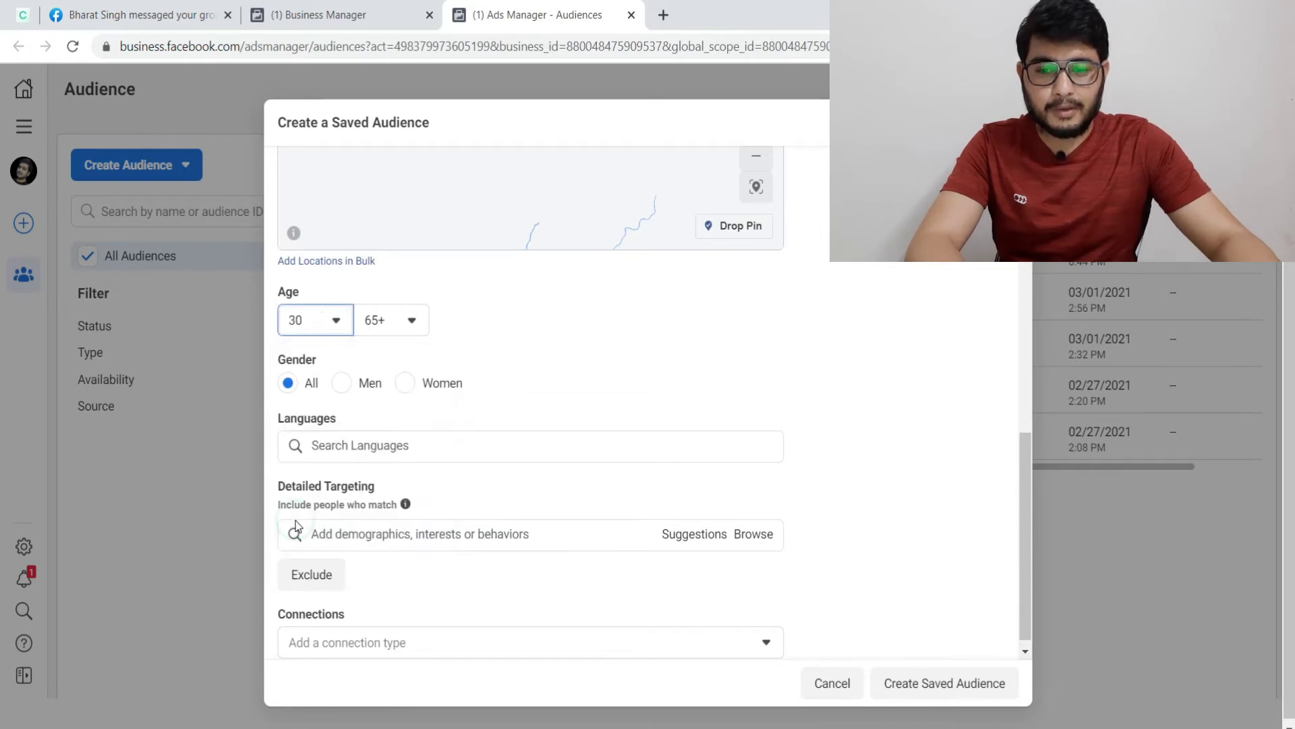
# Set the audience's maximum age to 60
pyautogui.click(381, 331)
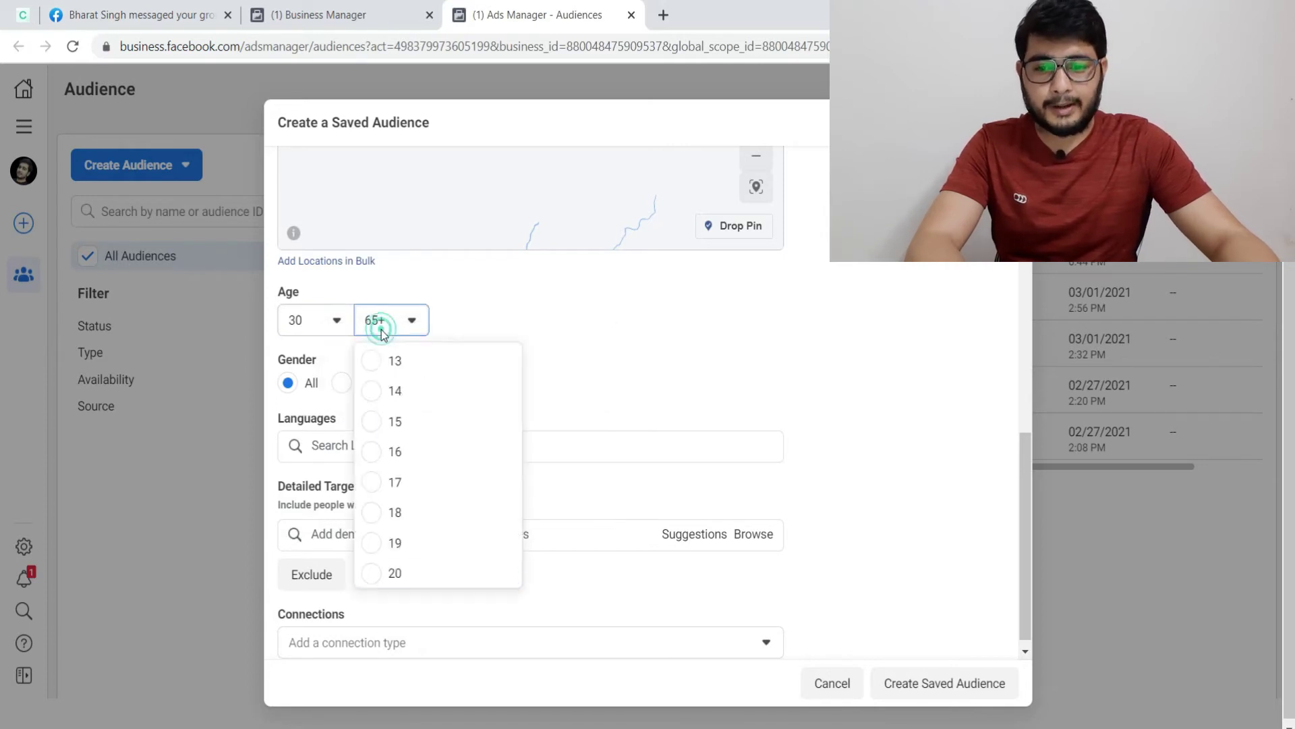
pyautogui.scroll(2, 407, 496)
pyautogui.scroll(10, 408, 496)
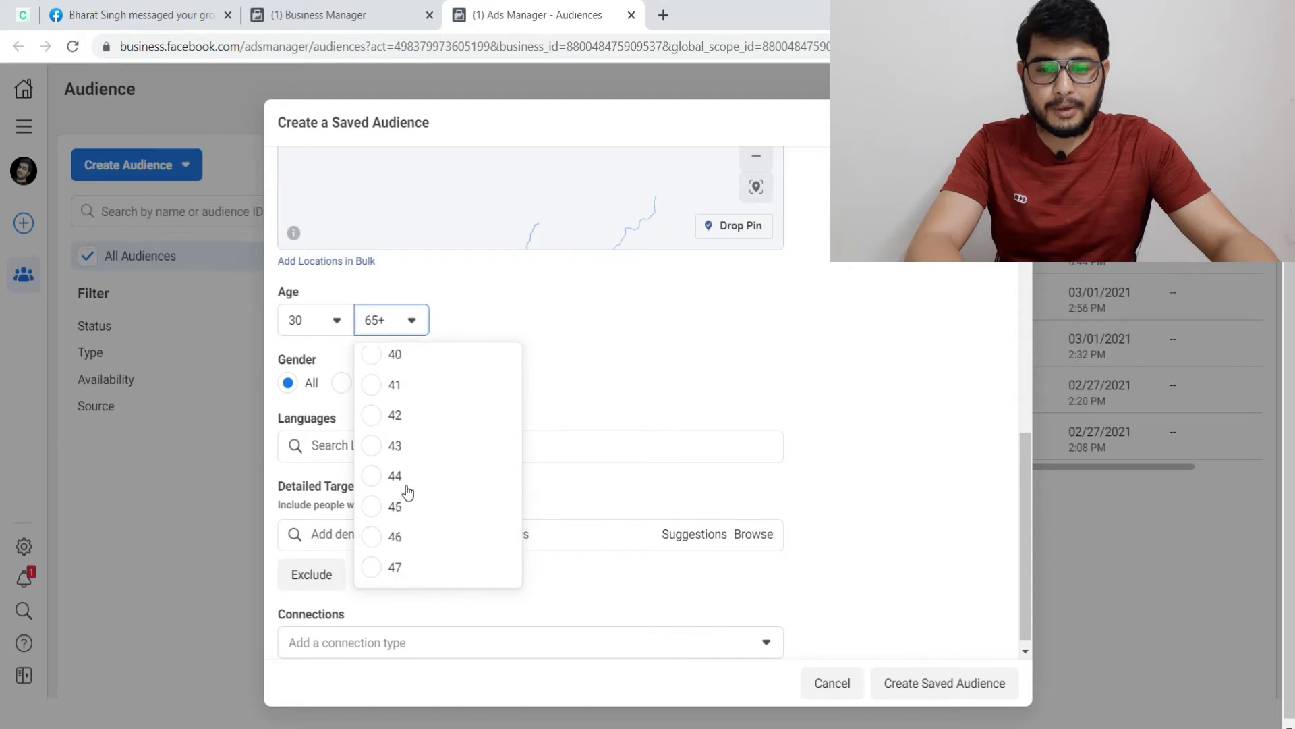
pyautogui.scroll(5, 413, 464)
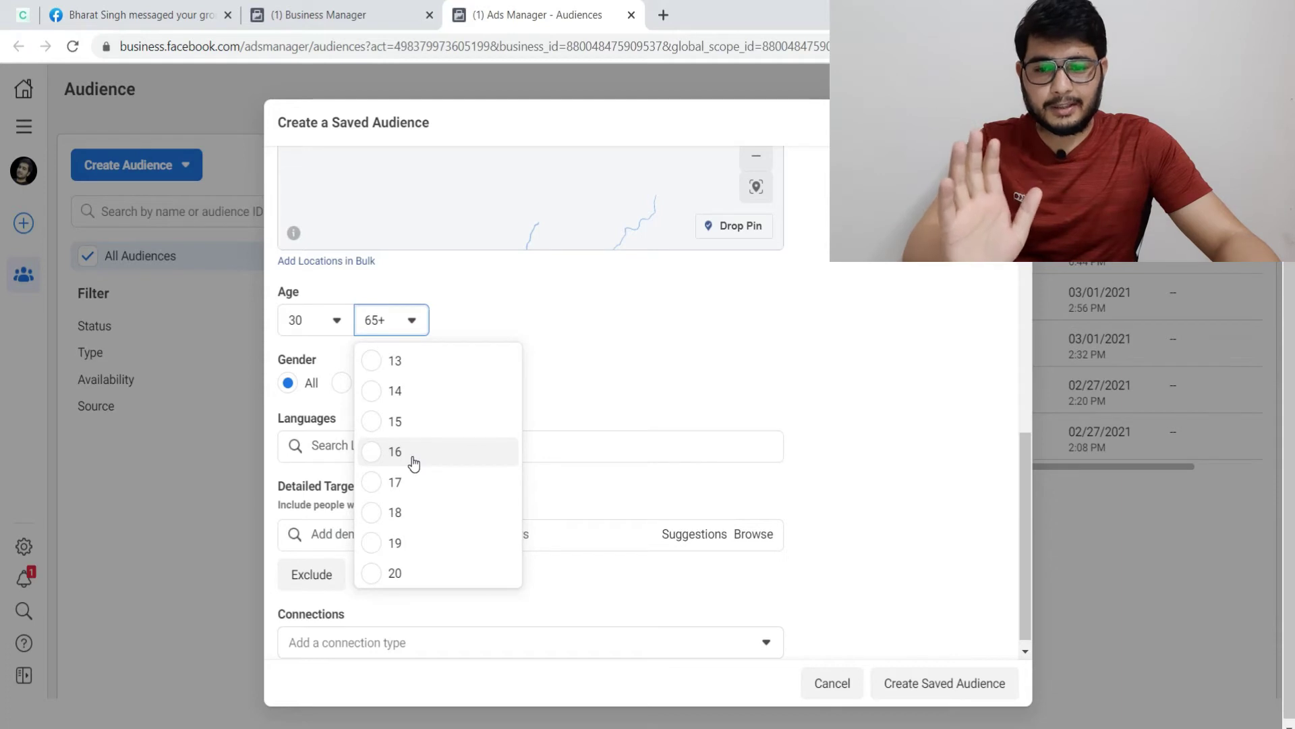
pyautogui.scroll(-15, 402, 445)
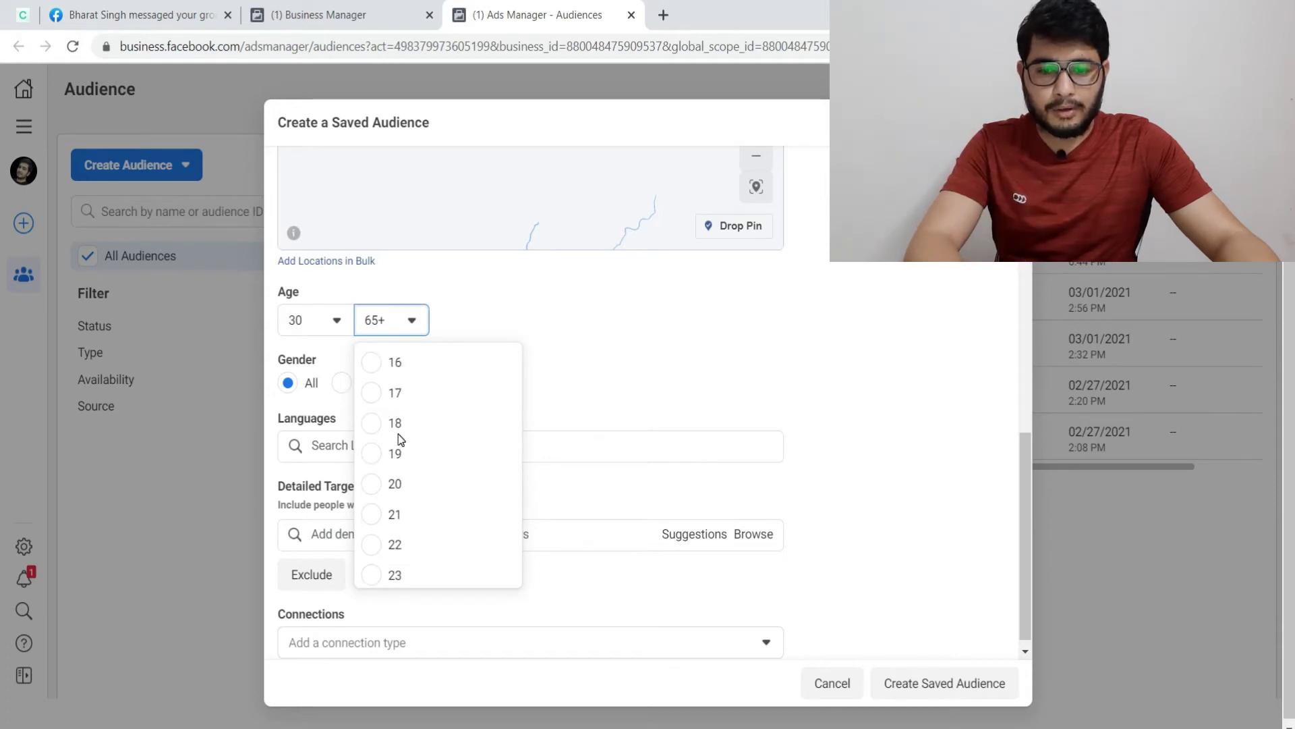
pyautogui.scroll(2, 413, 492)
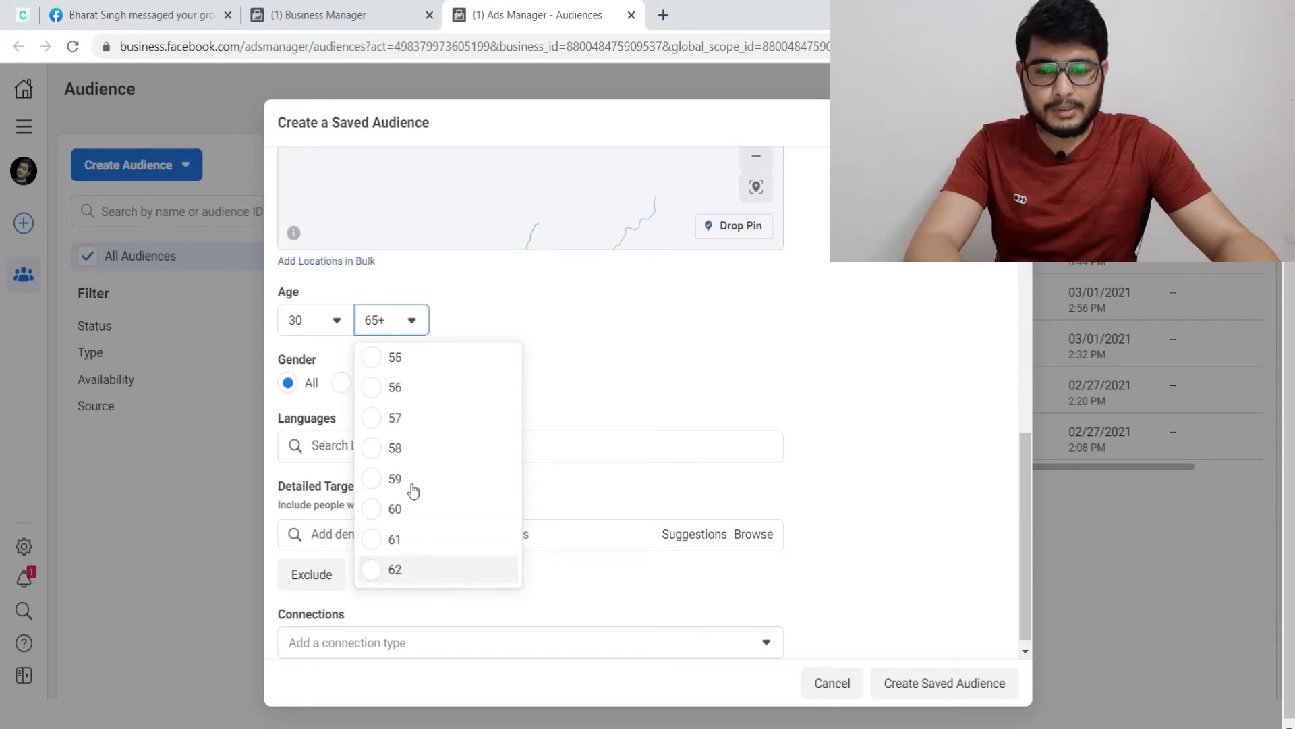
pyautogui.scroll(-1, 391, 492)
pyautogui.click(380, 510)
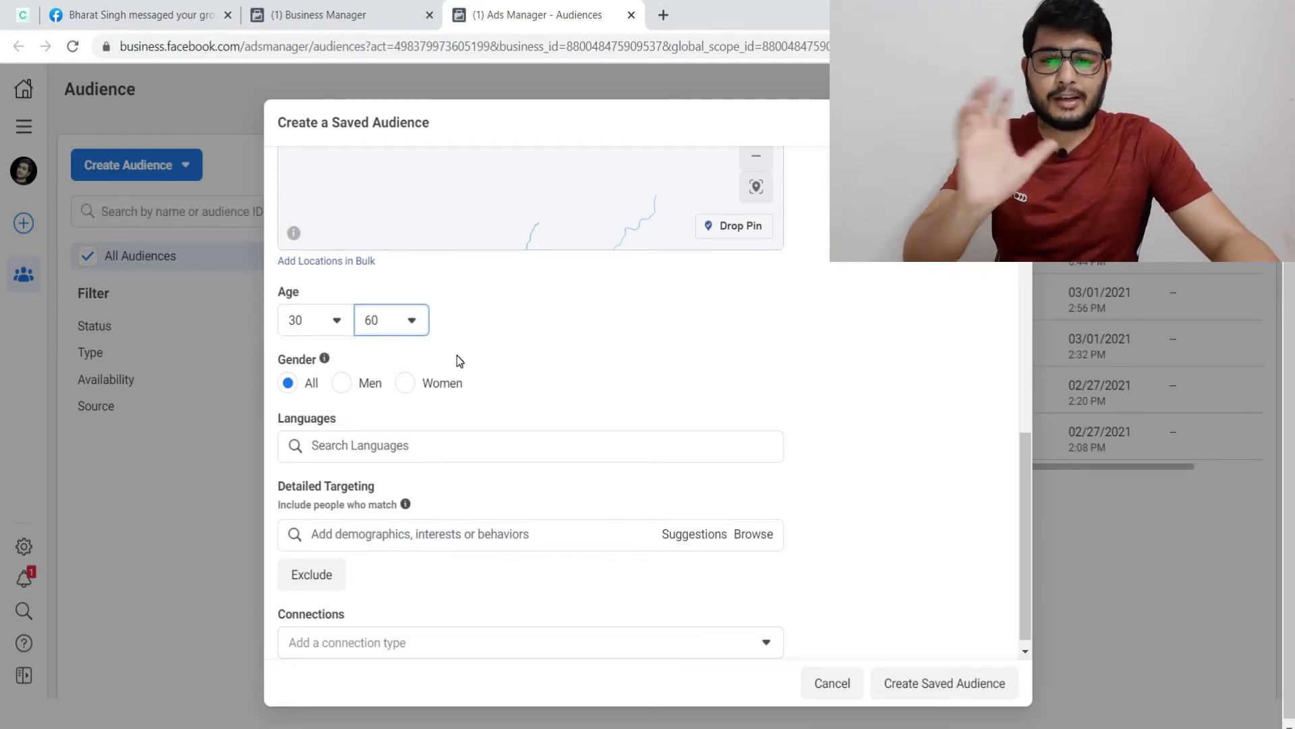
# Add Hindi to the audience's languages
pyautogui.click(407, 442)
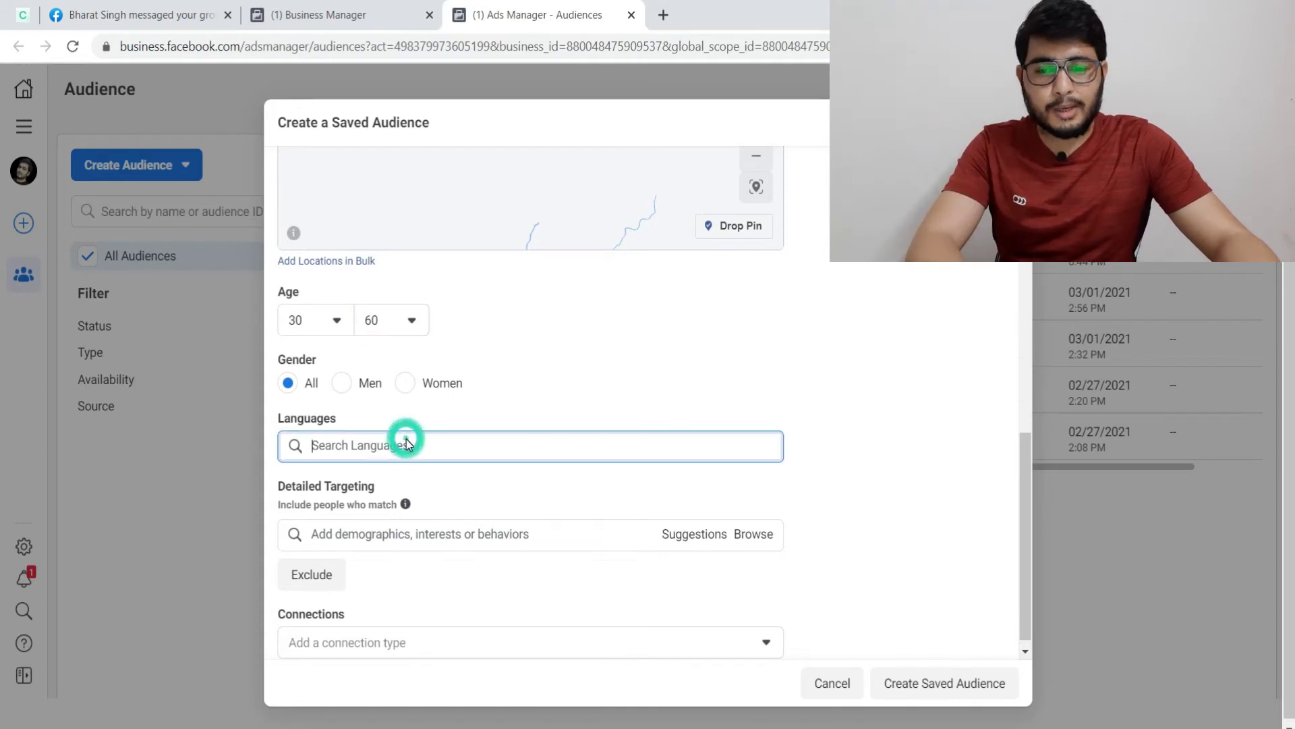
pyautogui.write('Hindi')
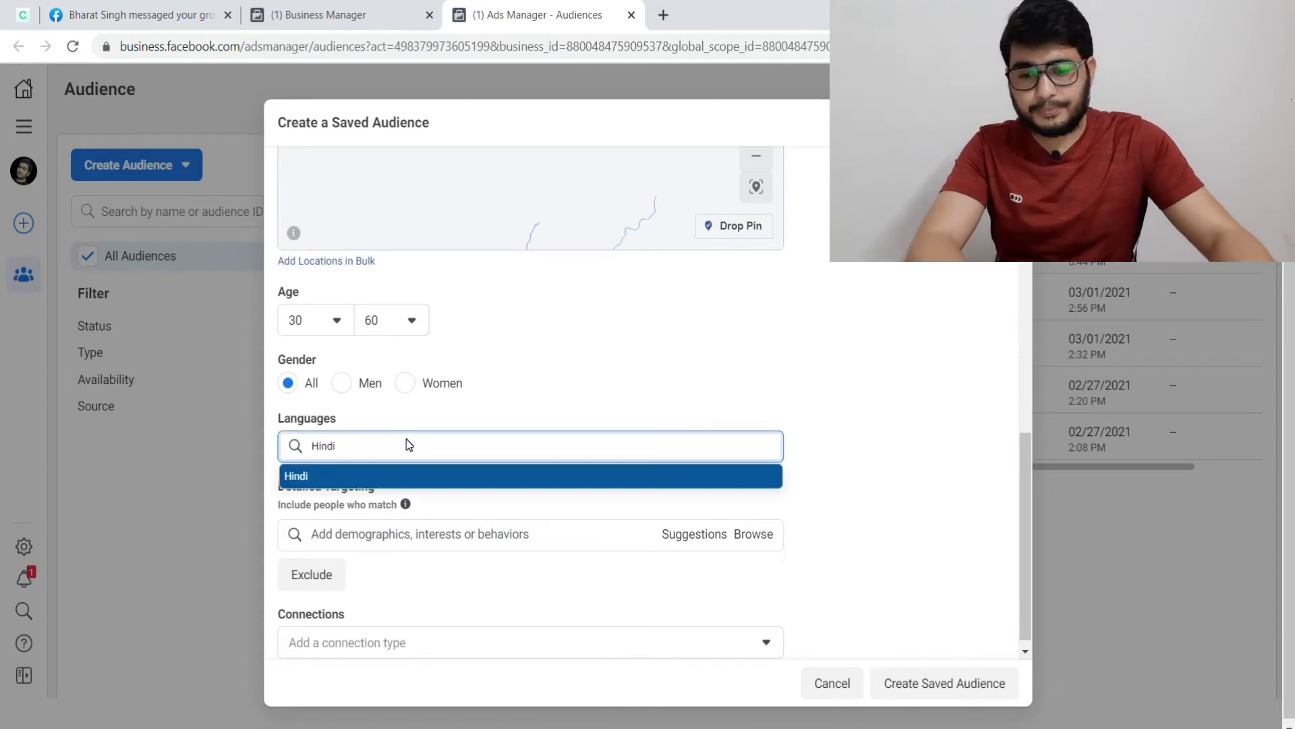
pyautogui.click(396, 477)
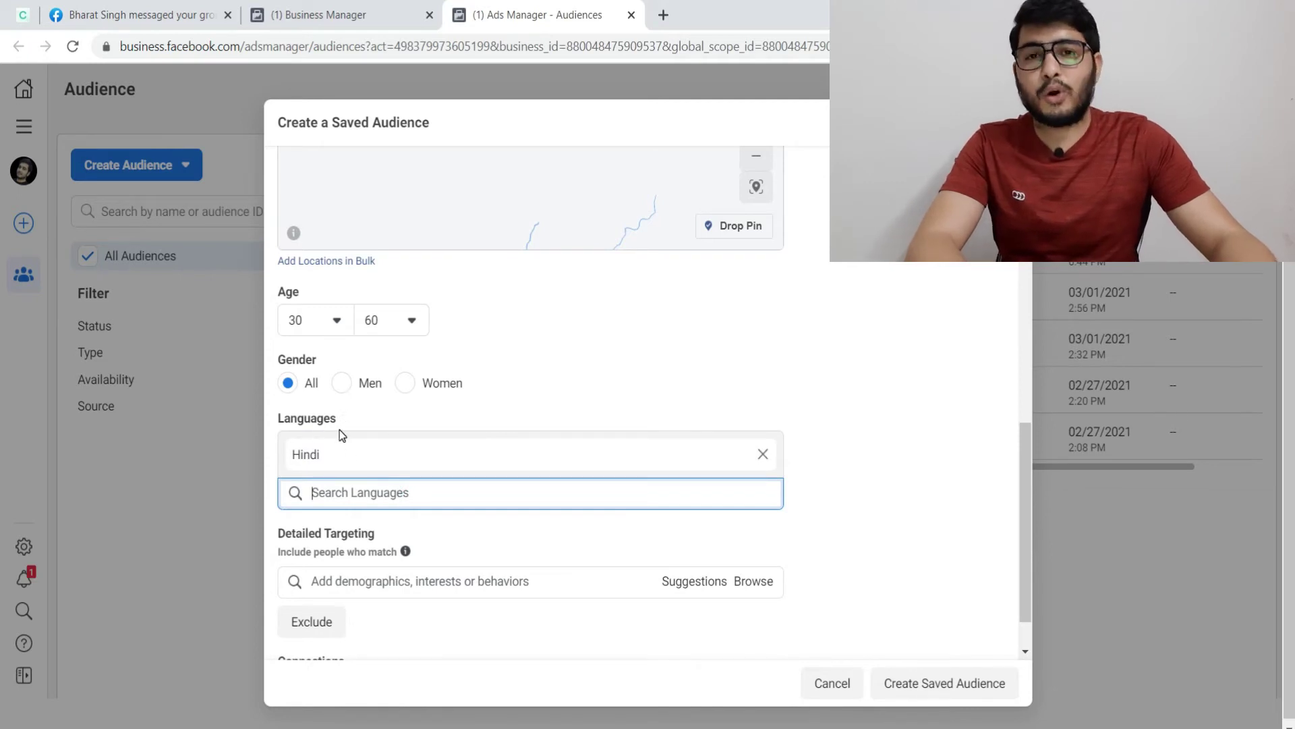
# Search the languages for "English" and add English (All) to the audience alongside Hindi
pyautogui.click(347, 491)
pyautogui.write('E')
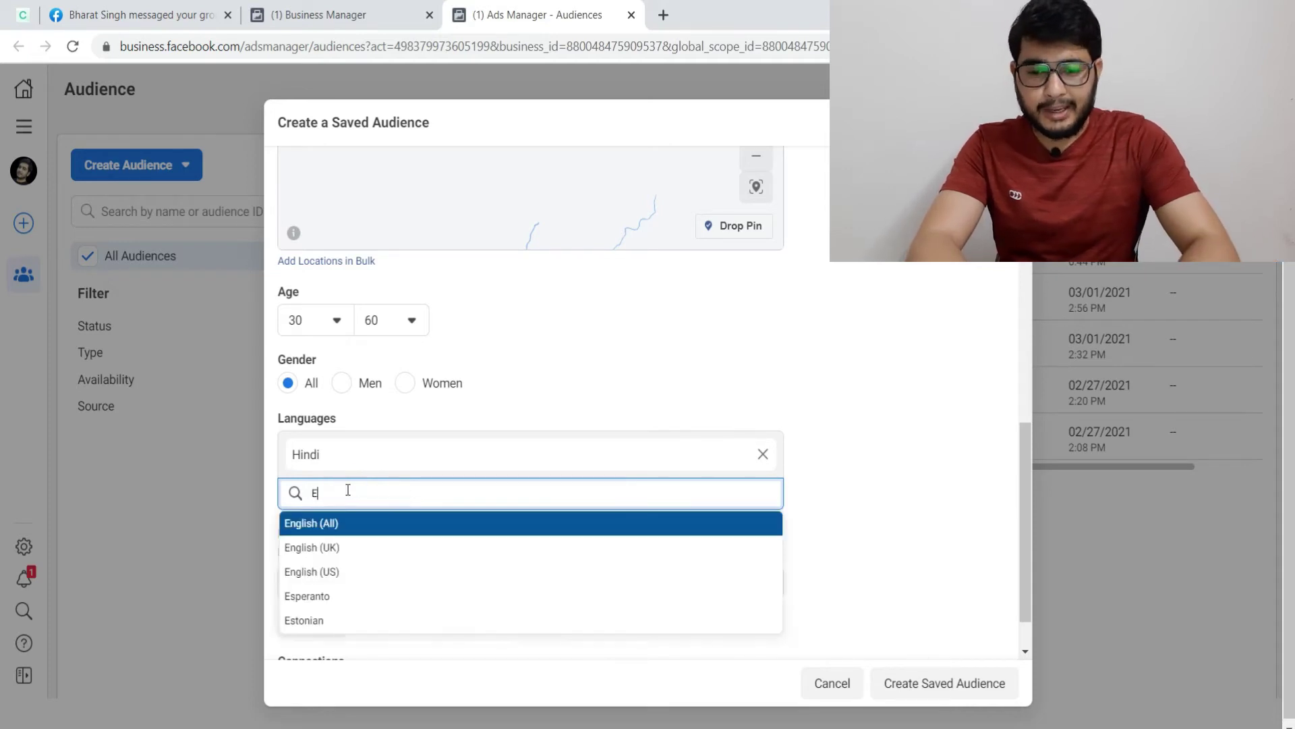
pyautogui.write('ng')
pyautogui.press('BackSpace')
pyautogui.write('lish')
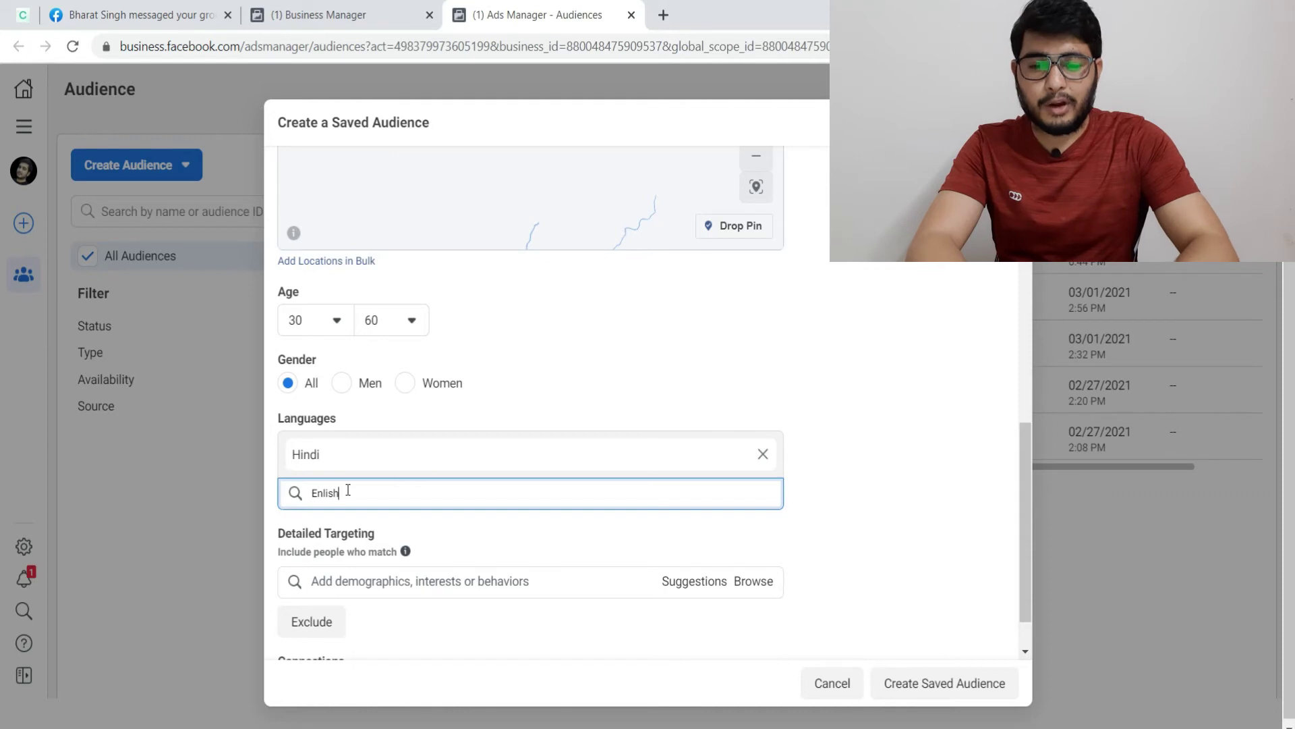
pyautogui.press('BackSpace')
pyautogui.write('glish')
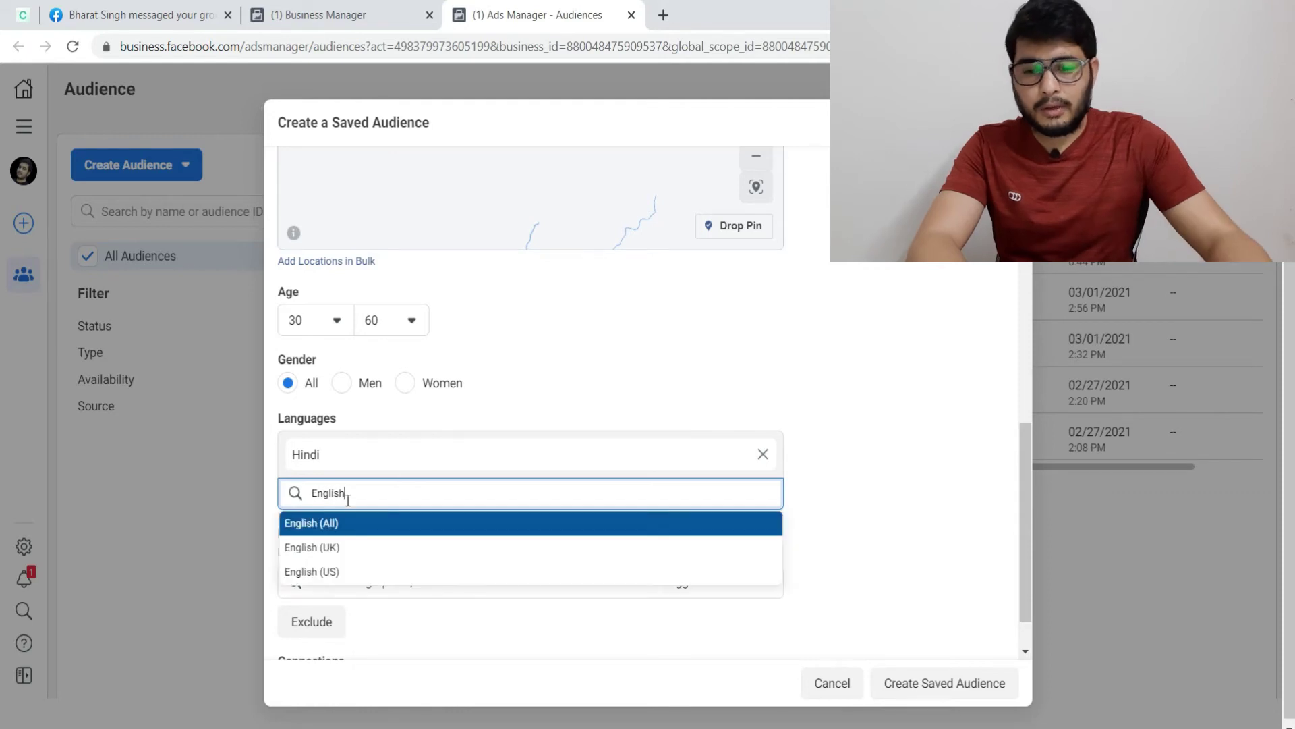
pyautogui.click(332, 525)
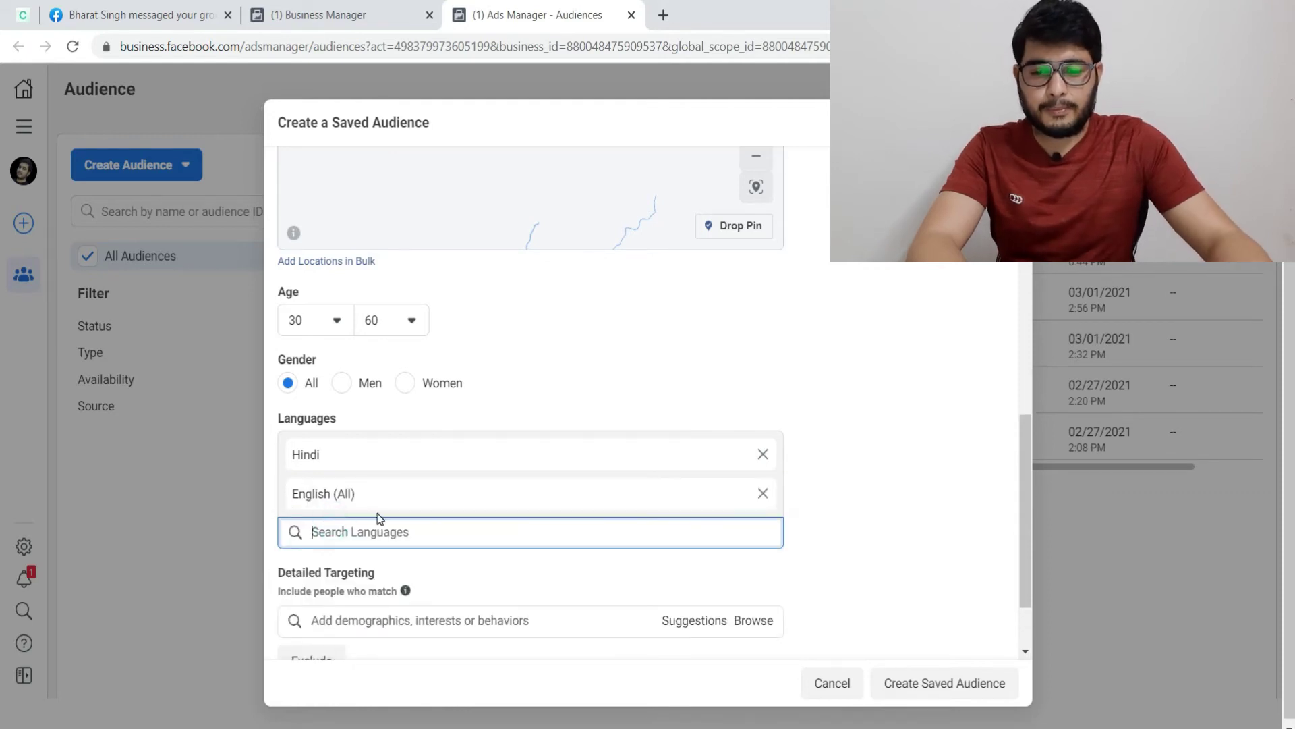
# Search the detailed targeting options for "digital marketing" and add the Small business owners behavior under Digital activities
pyautogui.scroll(-2, 507, 490)
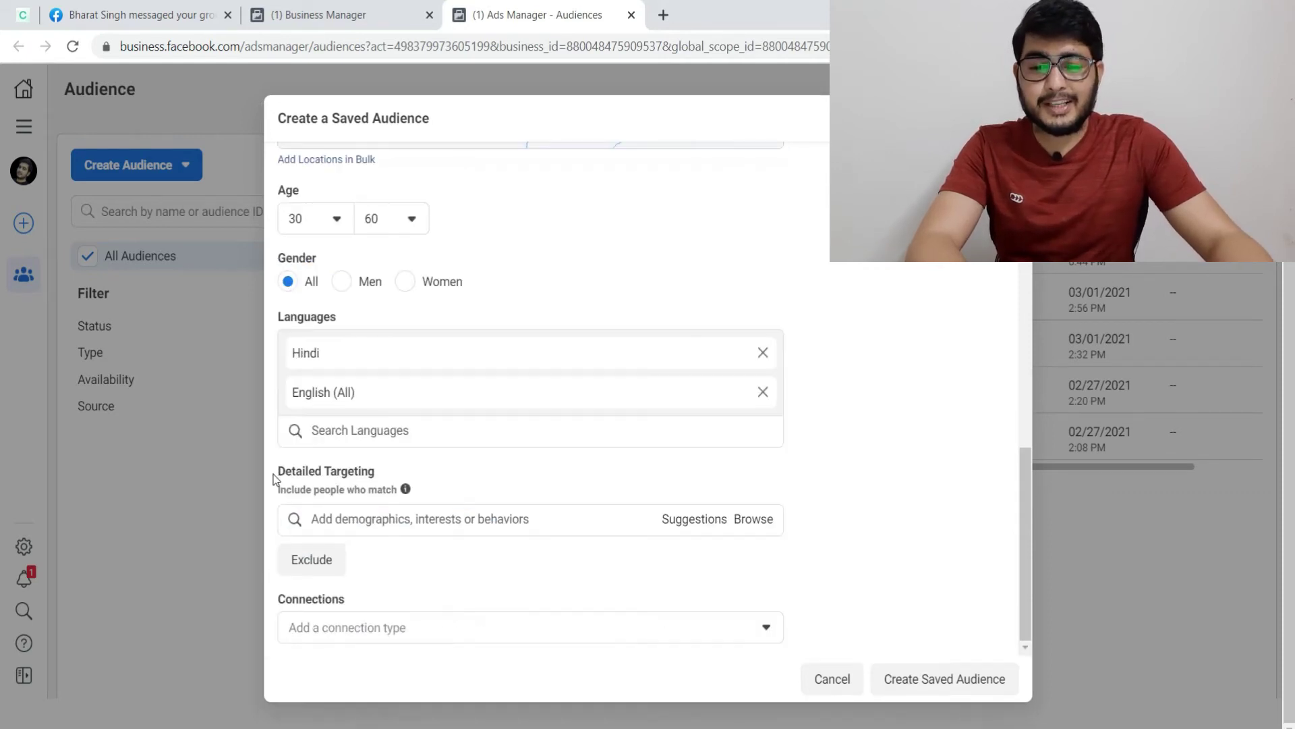
pyautogui.click(358, 518)
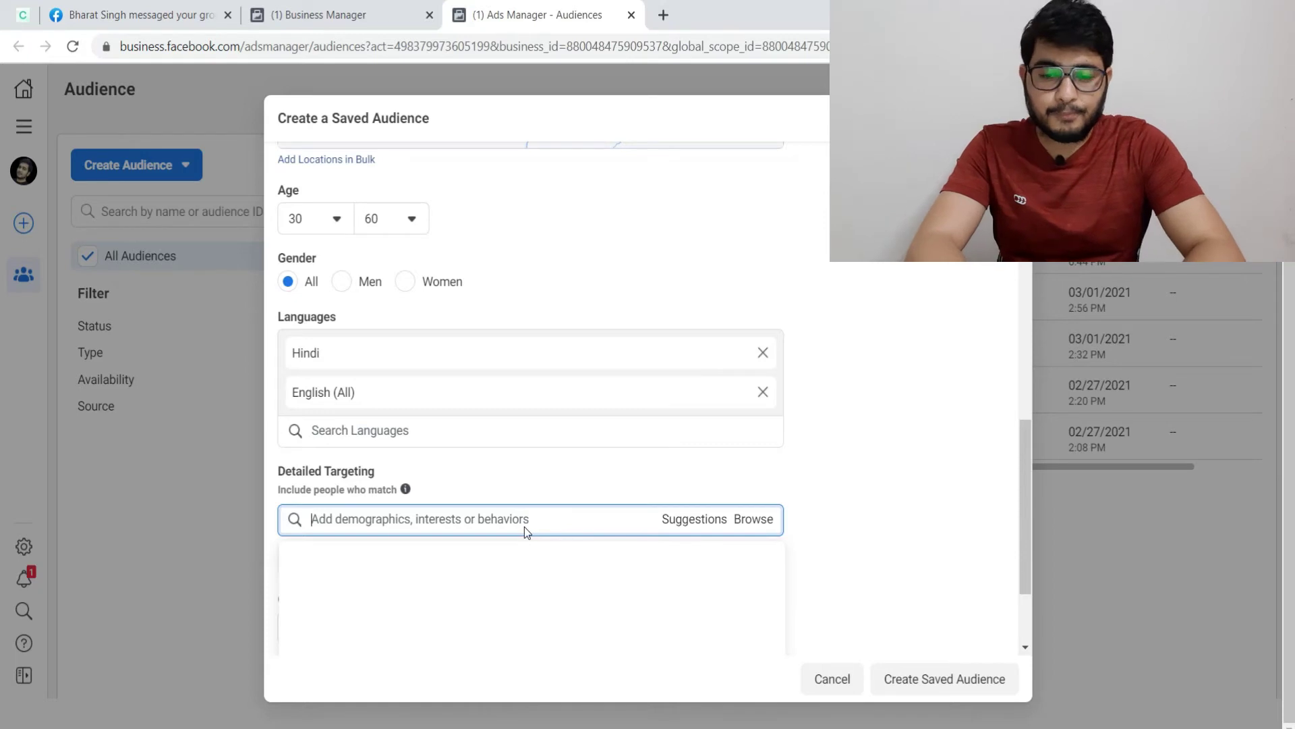
pyautogui.write('digt')
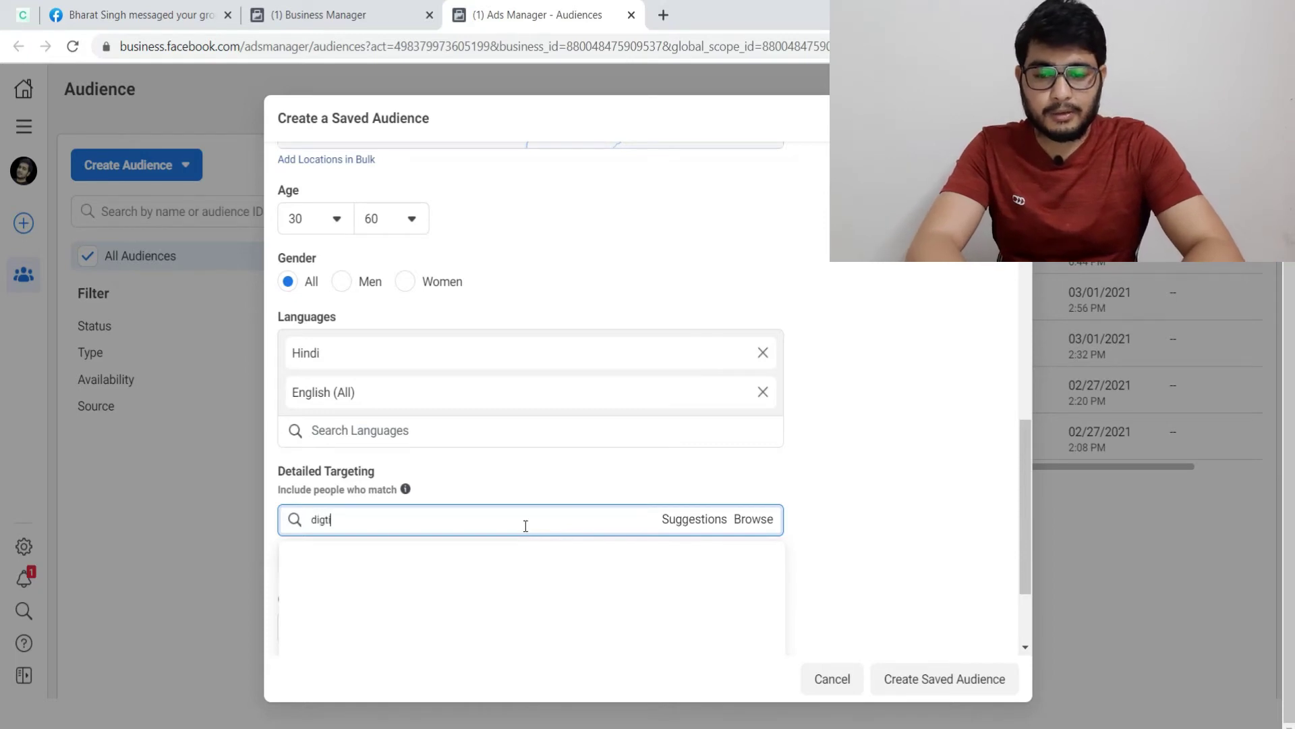
pyautogui.press('BackSpace')
pyautogui.write('ital marketing')
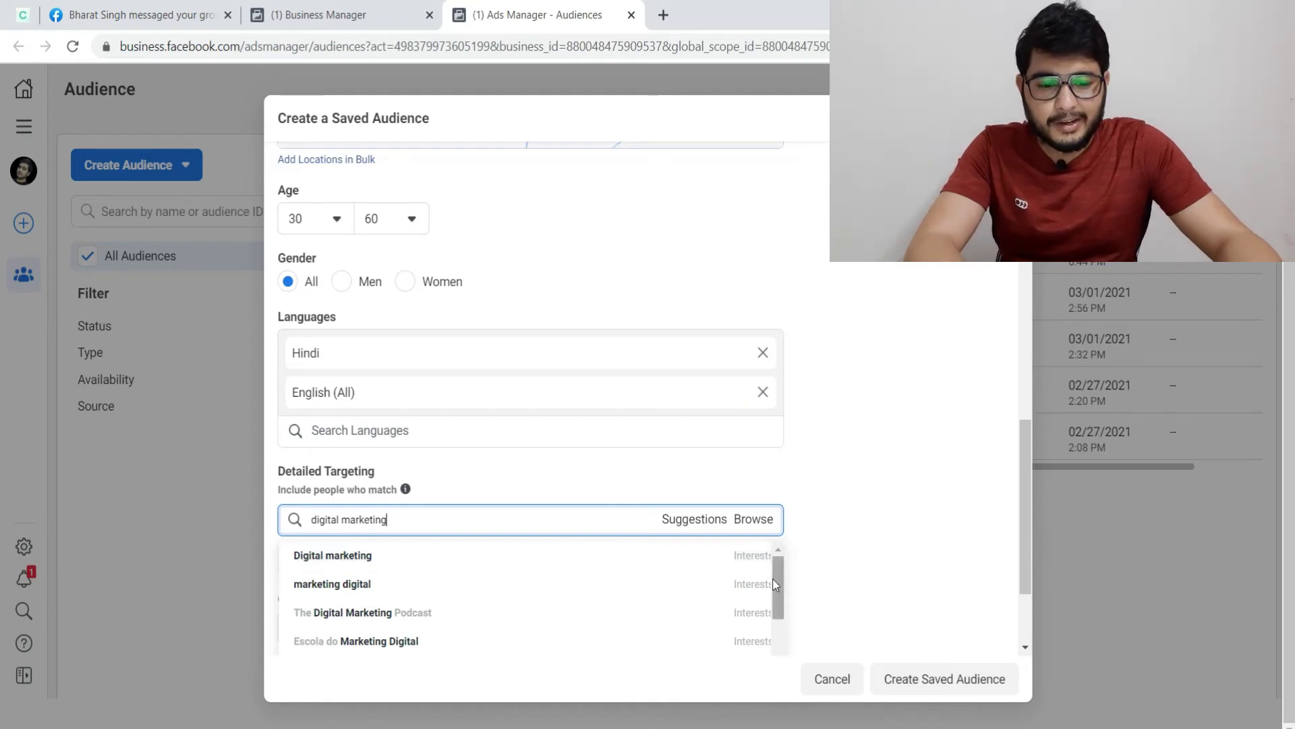
pyautogui.moveTo(779, 579); pyautogui.dragTo(779, 610)
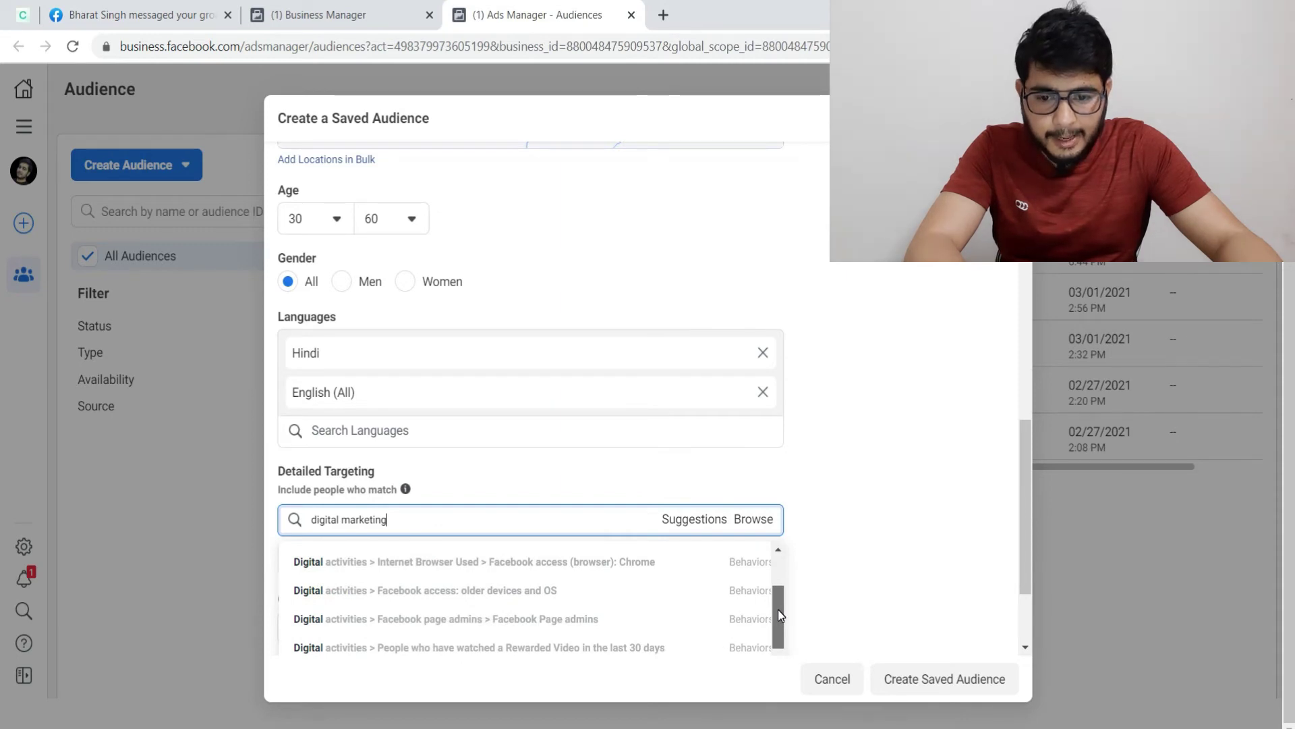
pyautogui.moveTo(778, 609); pyautogui.dragTo(779, 630)
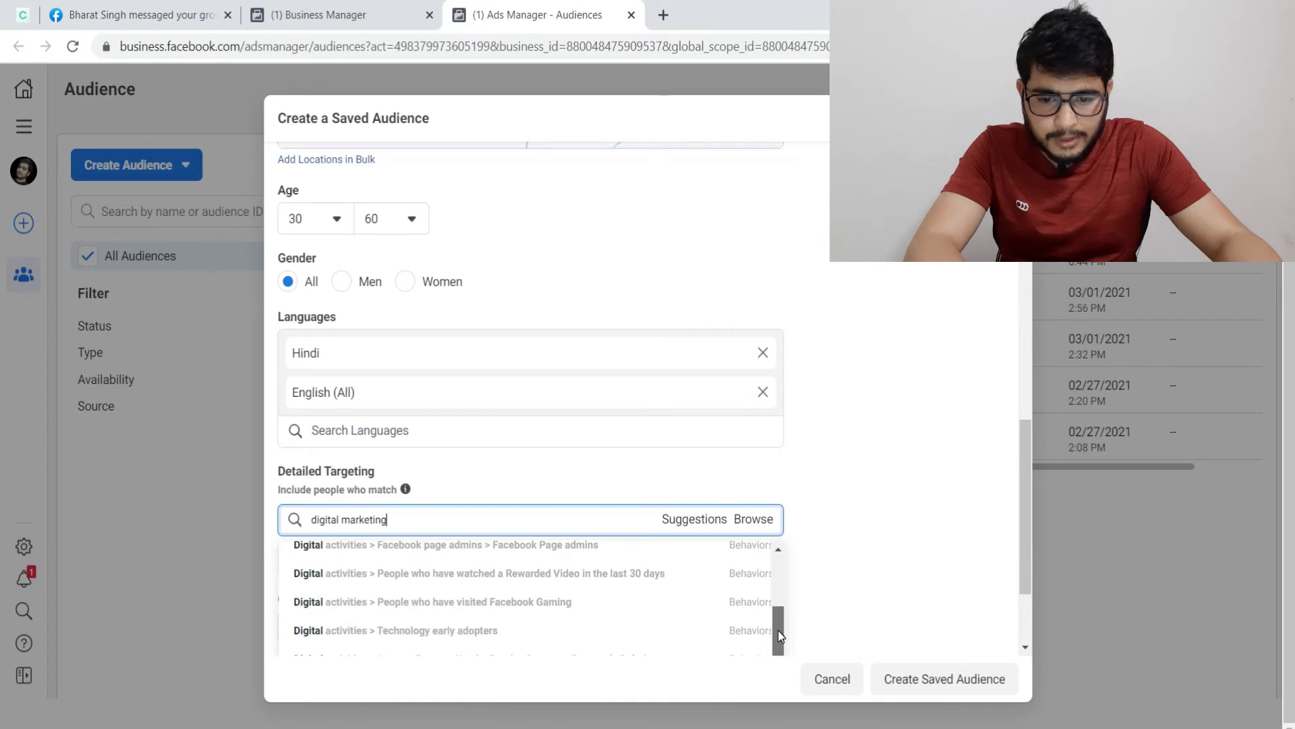
pyautogui.moveTo(779, 632); pyautogui.dragTo(782, 661)
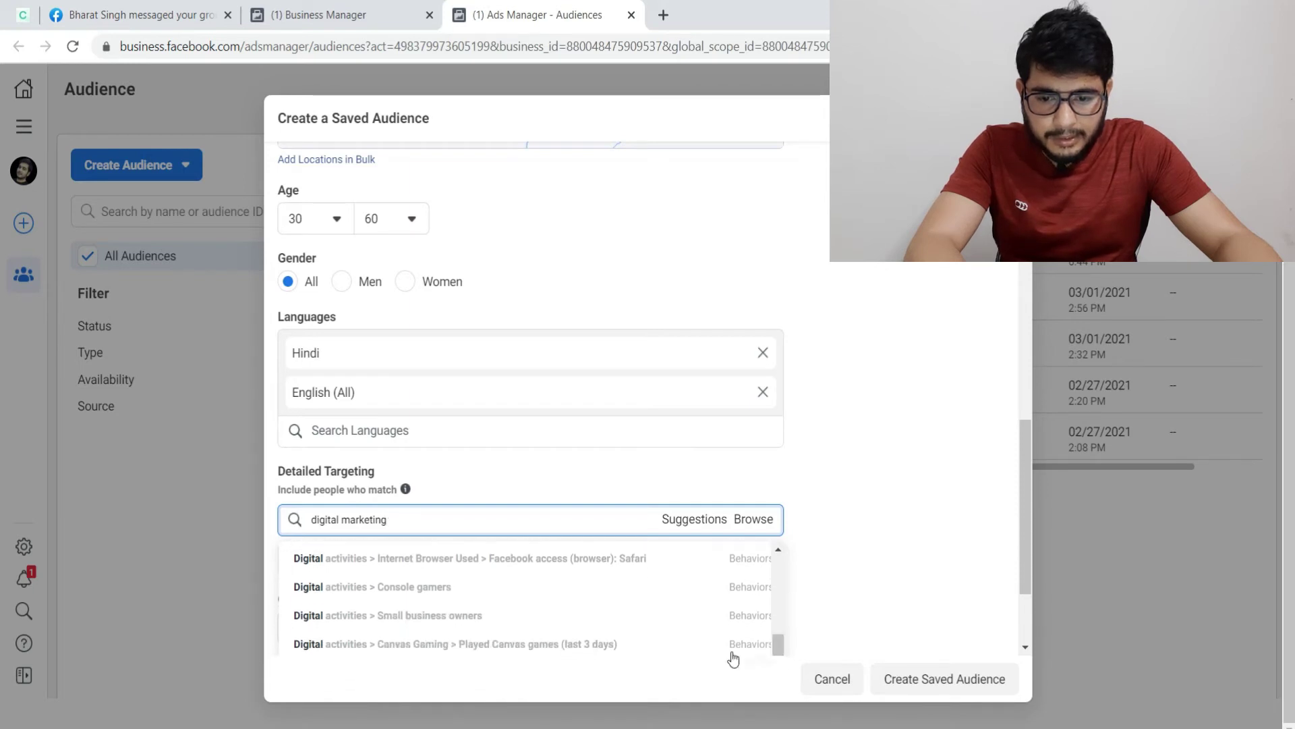
pyautogui.moveTo(427, 616)
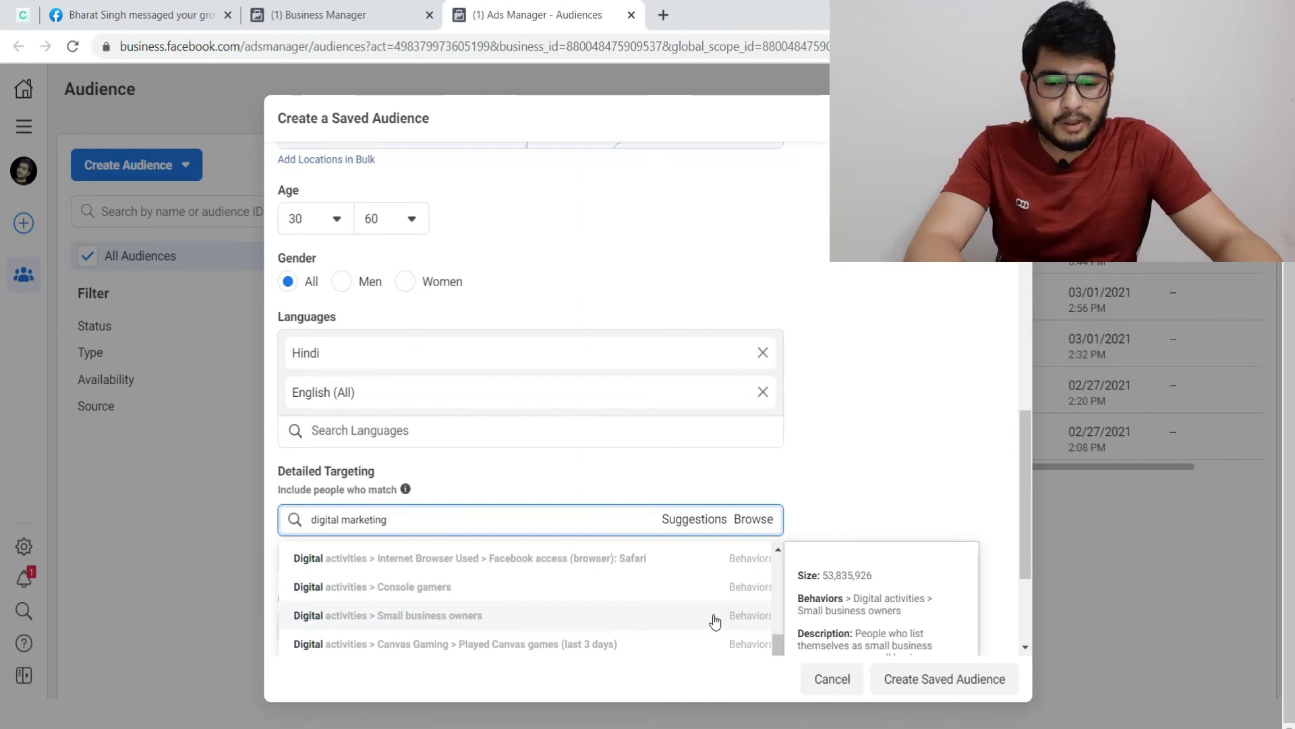
pyautogui.click(481, 618)
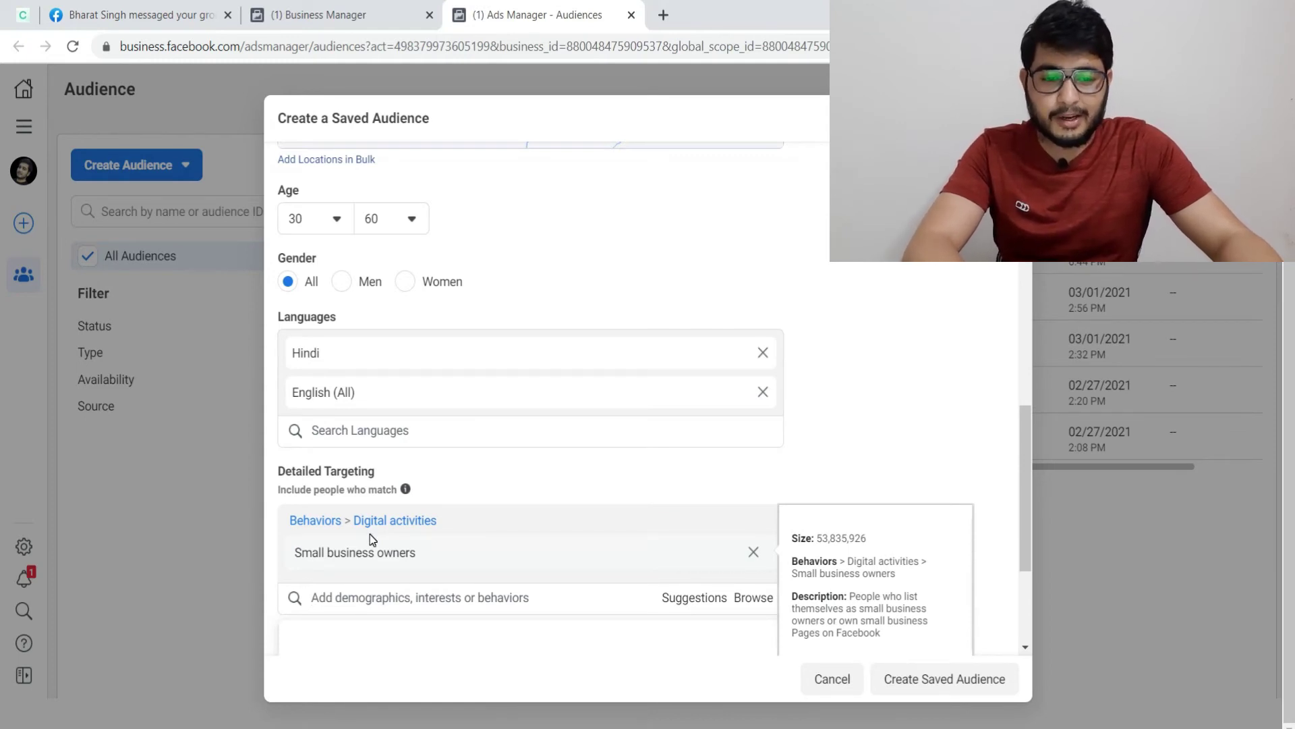
# Search detailed targeting for "online marketing" and add the Online advertising interest
pyautogui.click(380, 598)
pyautogui.write('onl')
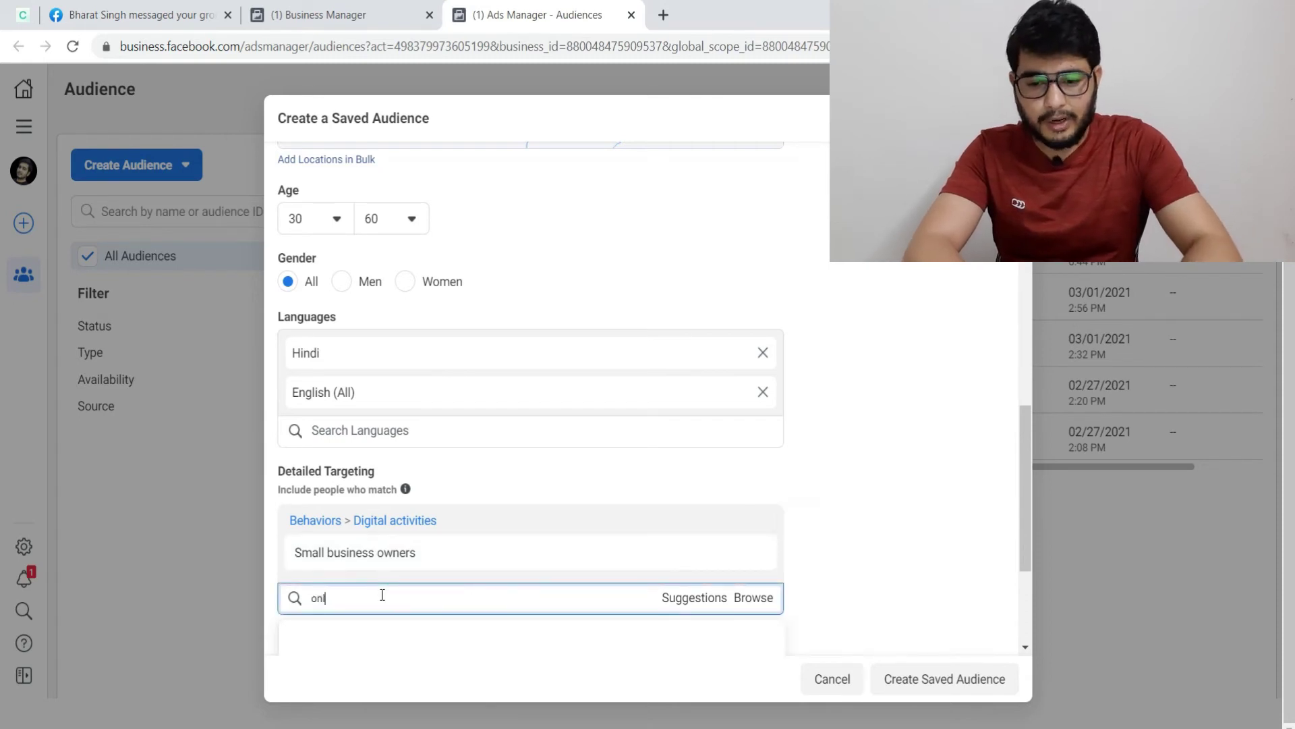
pyautogui.write('ine marketing')
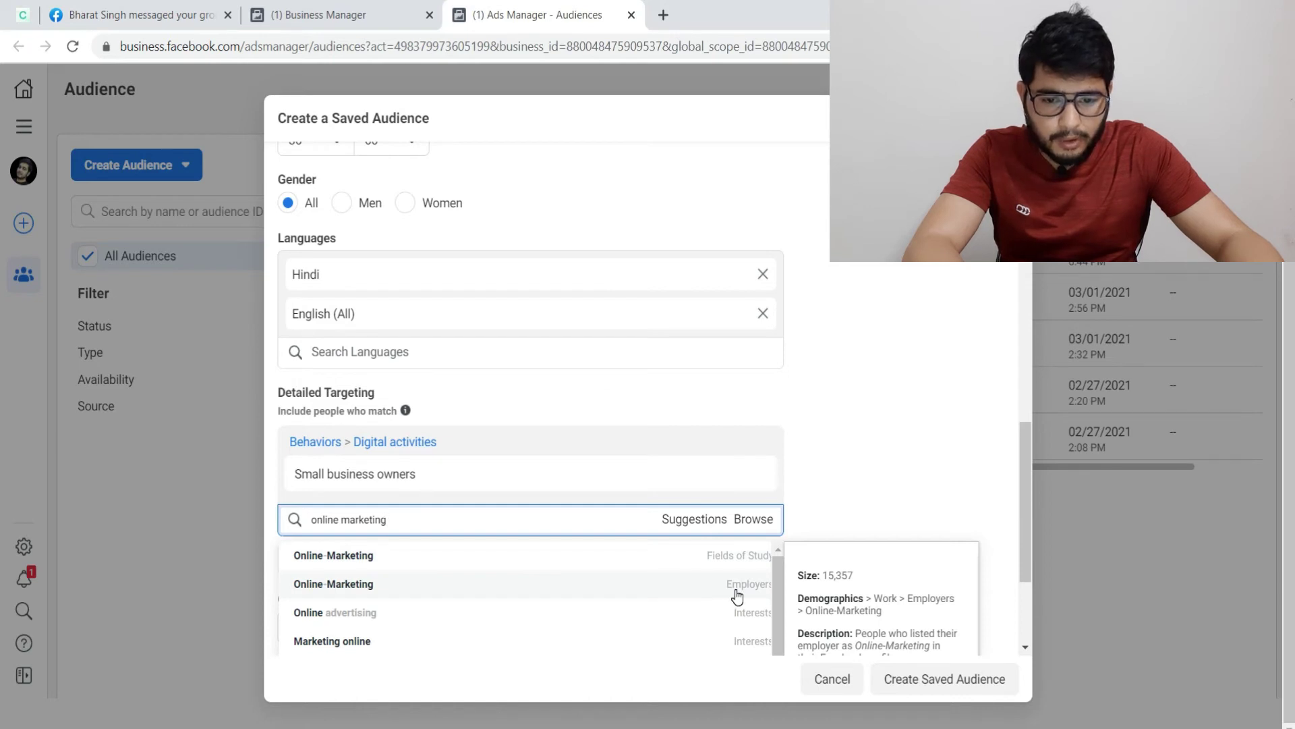
pyautogui.click(389, 619)
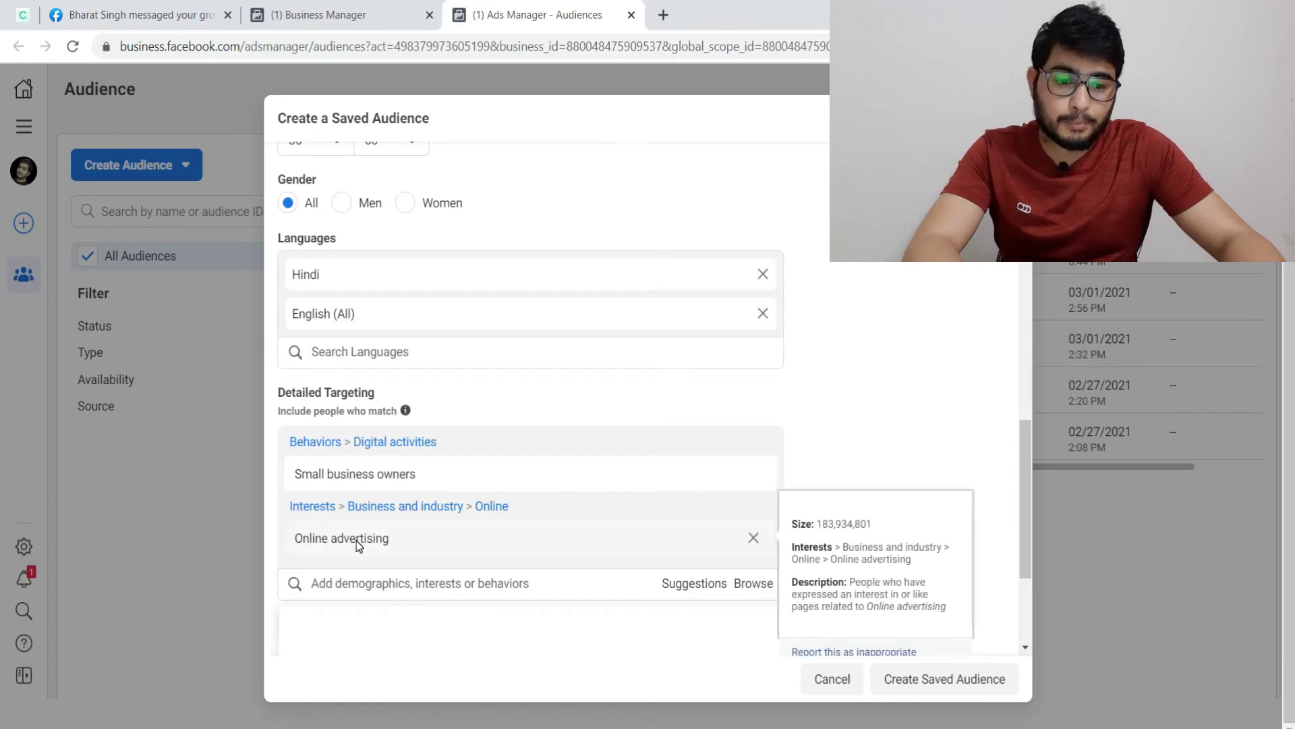
pyautogui.click(374, 581)
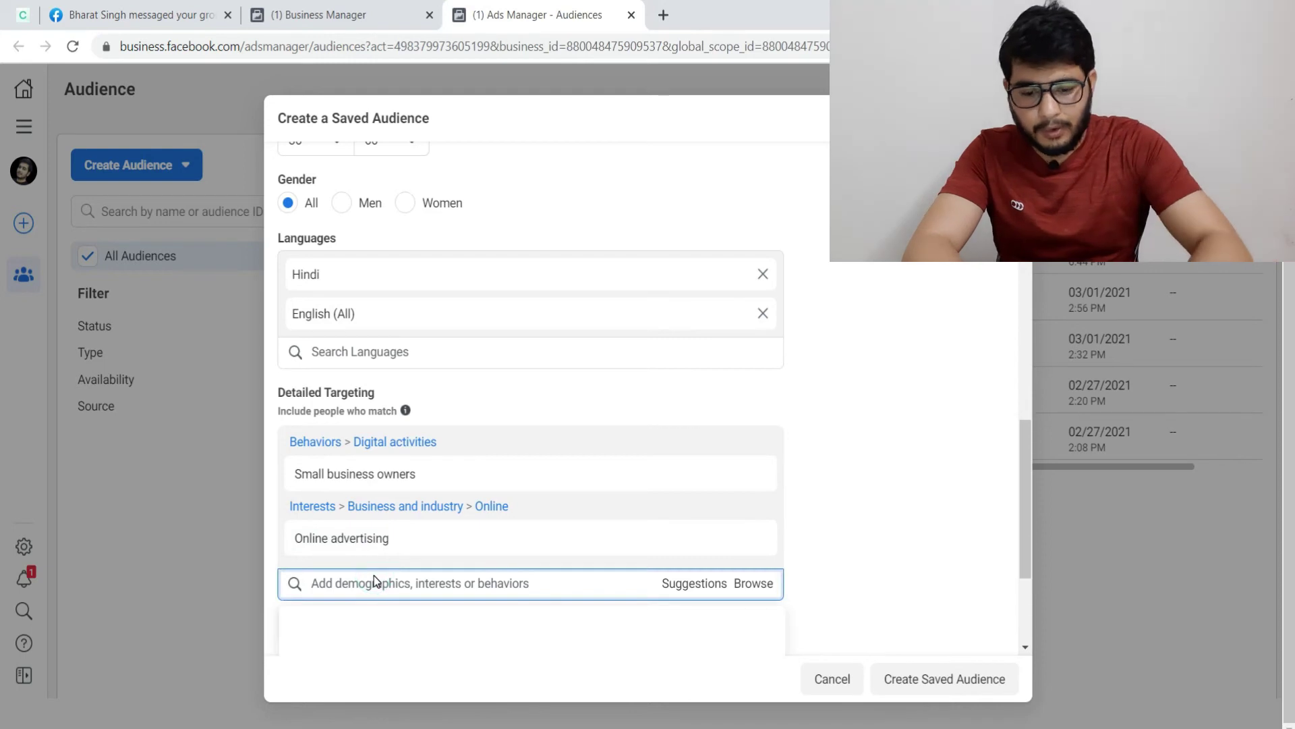
pyautogui.write('online m')
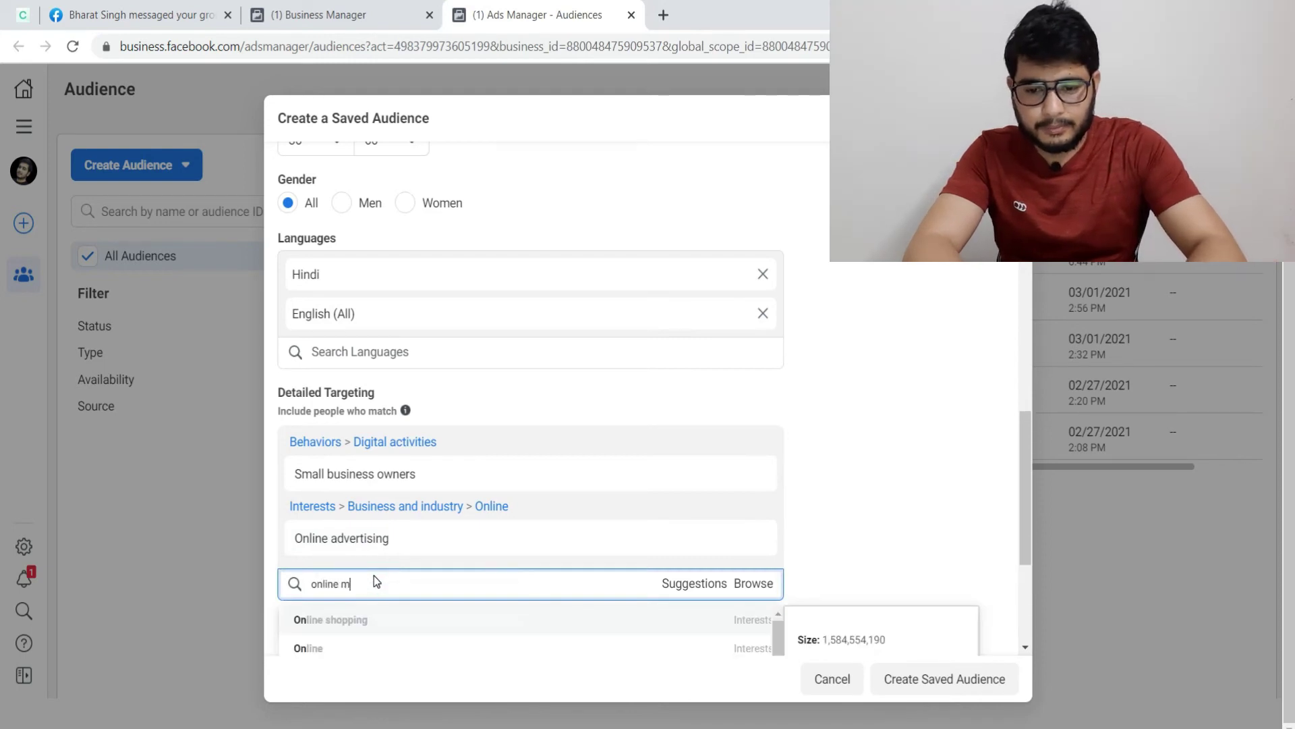
pyautogui.write('arketing')
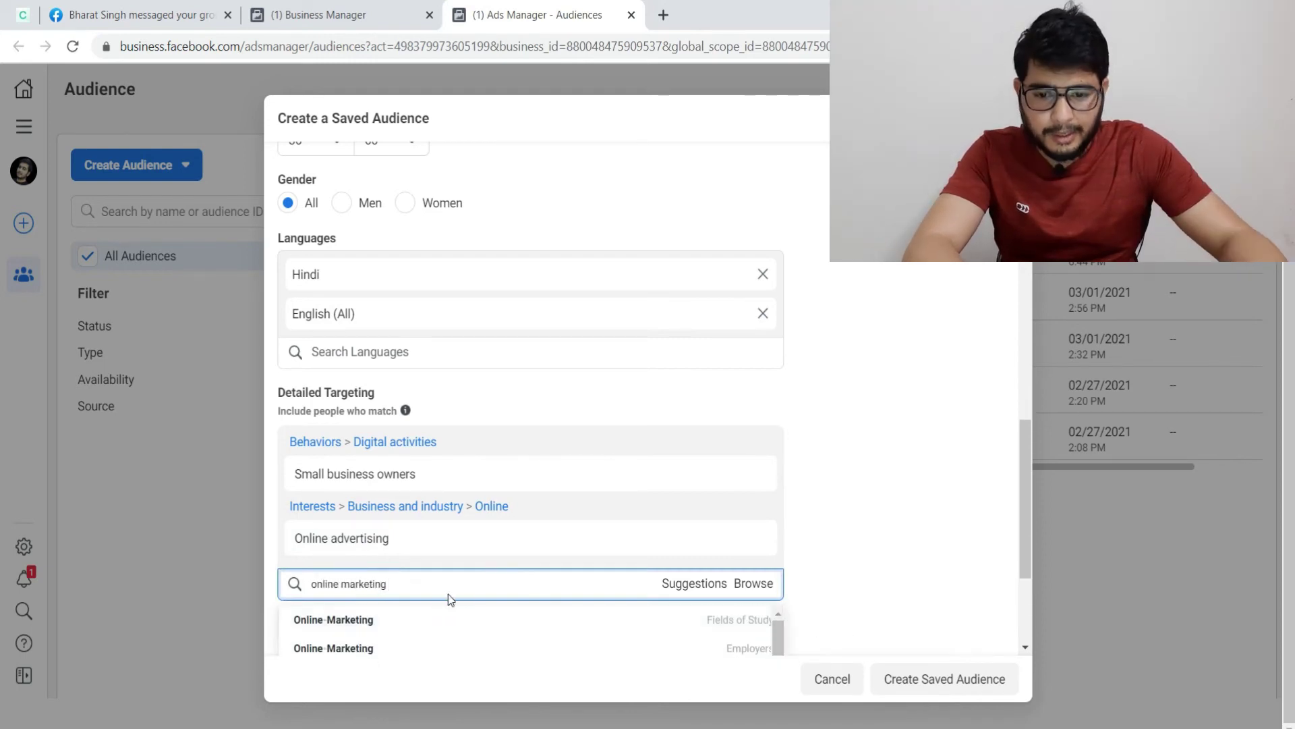
pyautogui.moveTo(403, 584); pyautogui.dragTo(251, 564)
pyautogui.press('BackSpace')
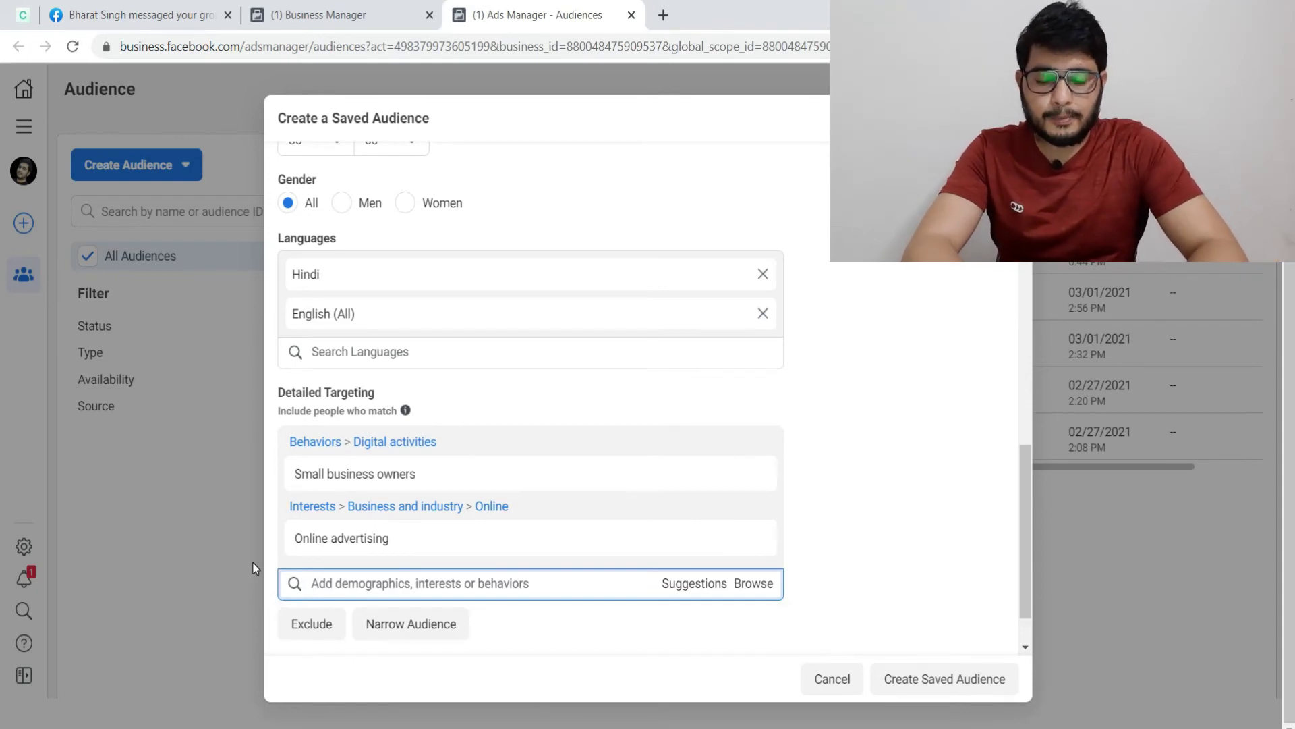
# Search detailed targeting for "business owner" and add the Business Owner employer demographic
pyautogui.write('bu')
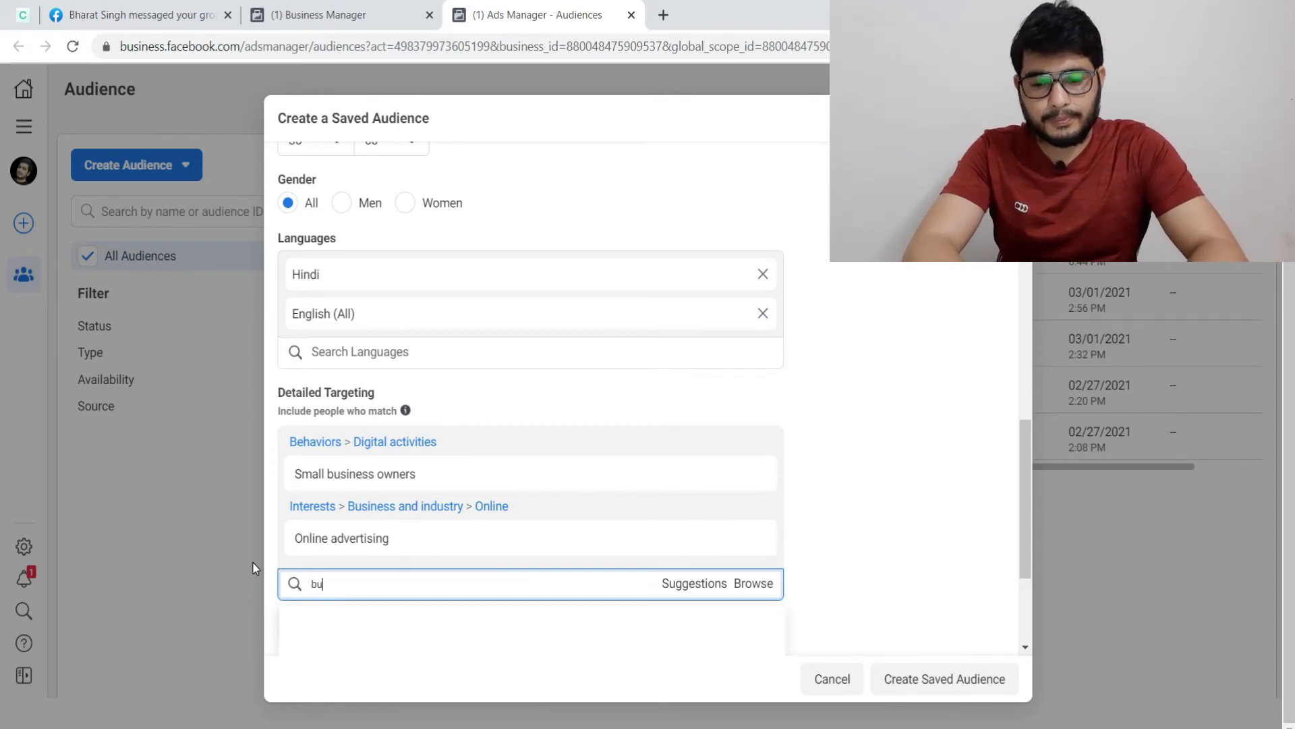
pyautogui.write('siness owner')
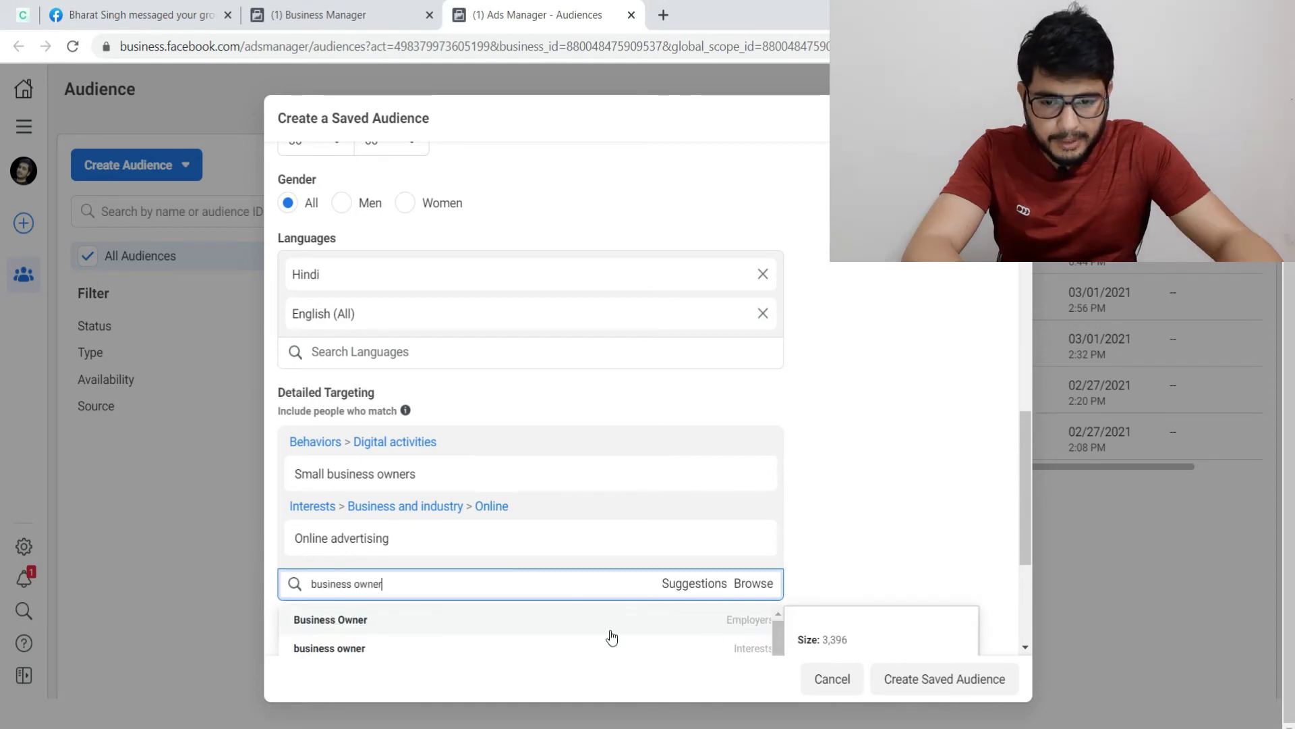
pyautogui.click(404, 625)
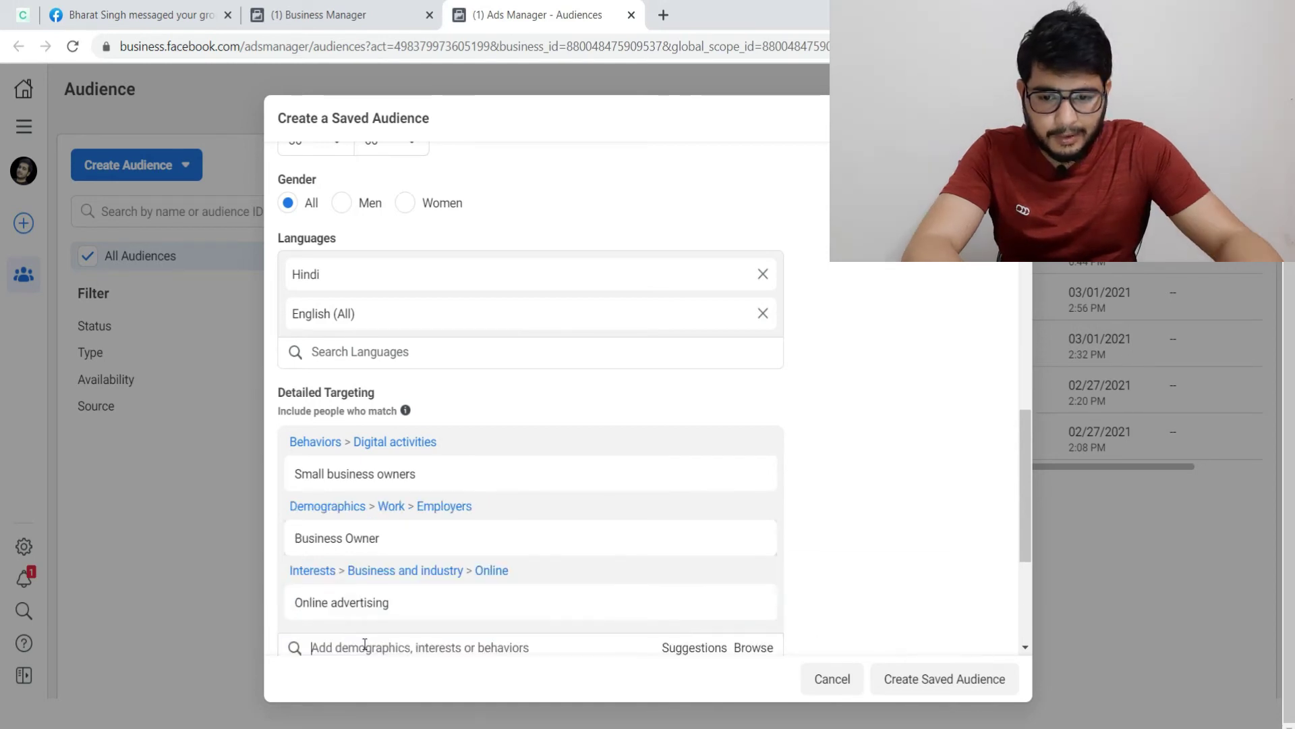
# Search for "business owner" again and add the matching business owner interest to the detailed targeting
pyautogui.write('bus')
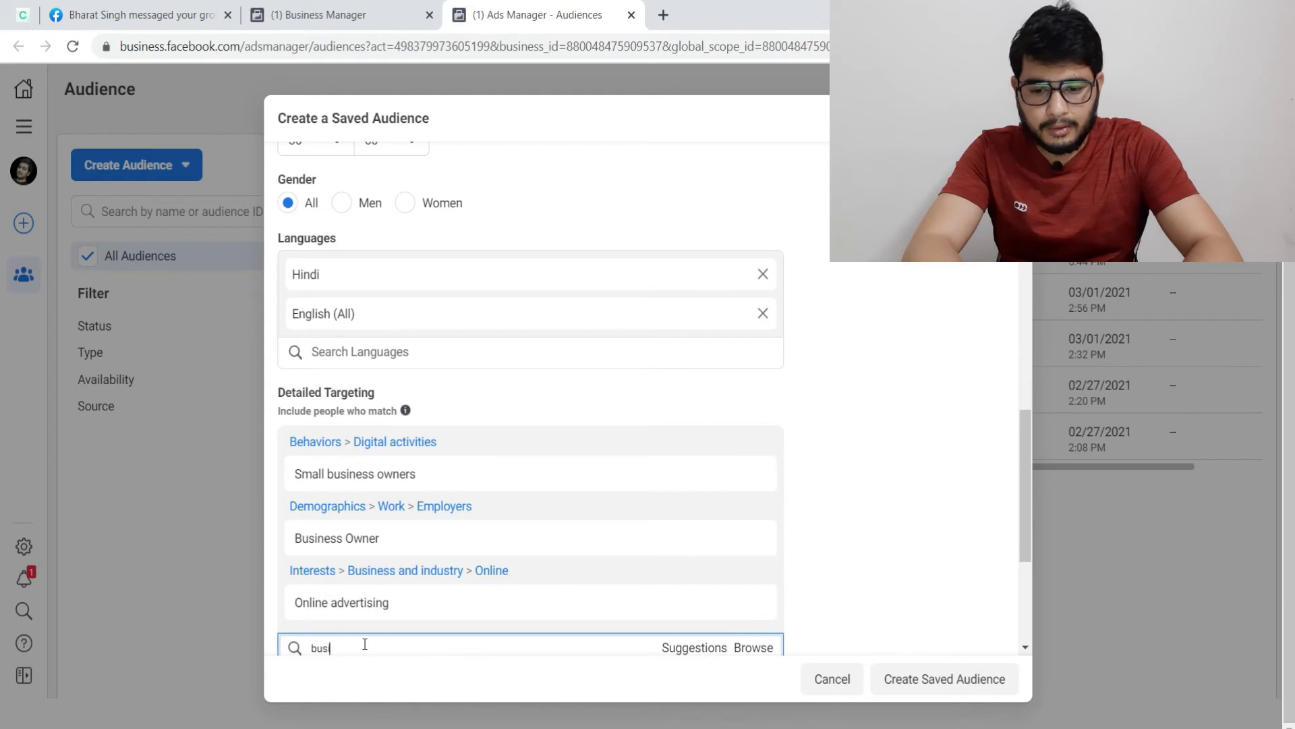
pyautogui.write('iness owner')
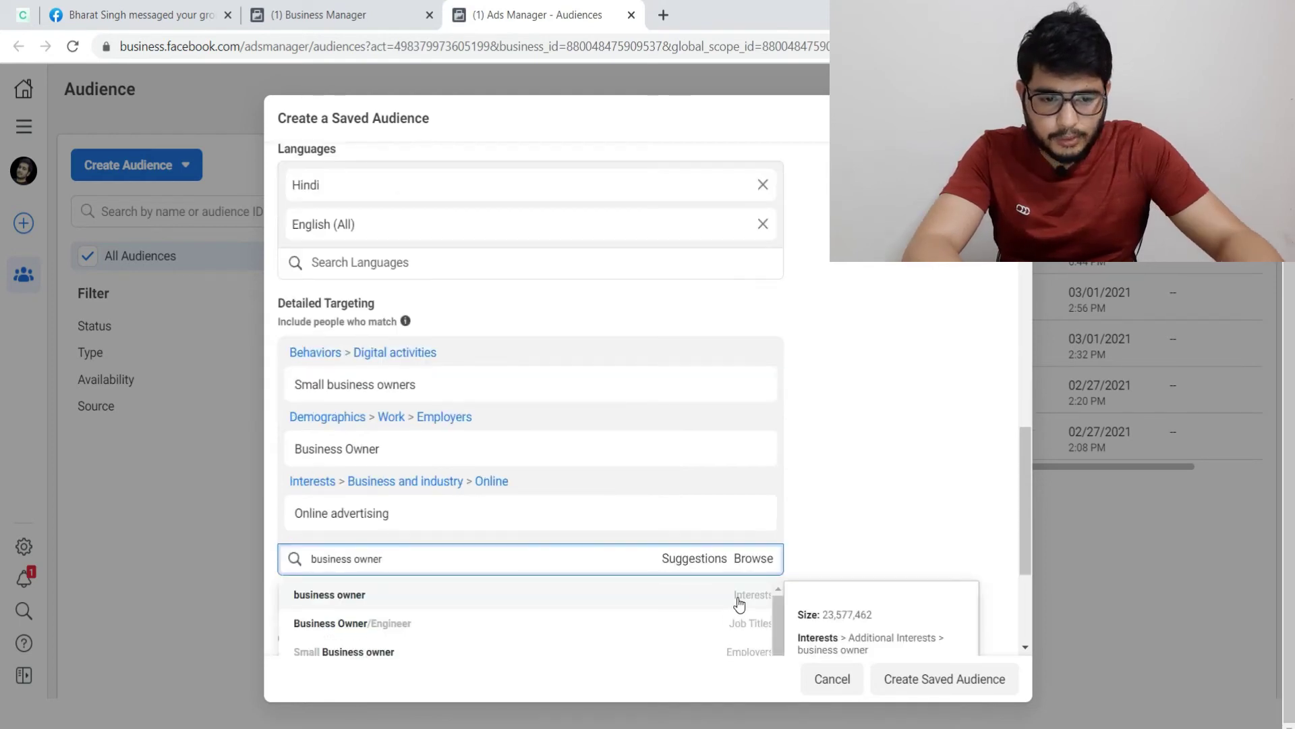
pyautogui.click(739, 602)
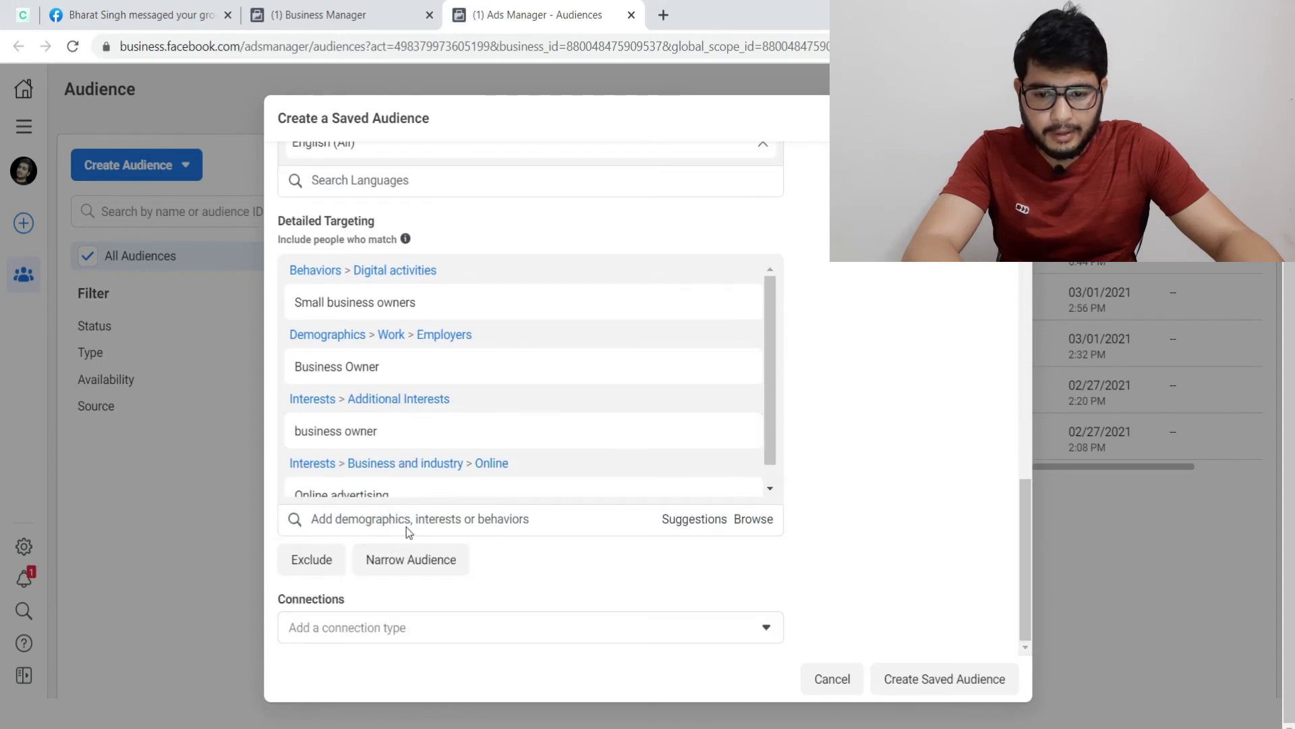
# Add The Small Business Owner interest to the detailed targeting by searching for "business owner"
pyautogui.click(408, 521)
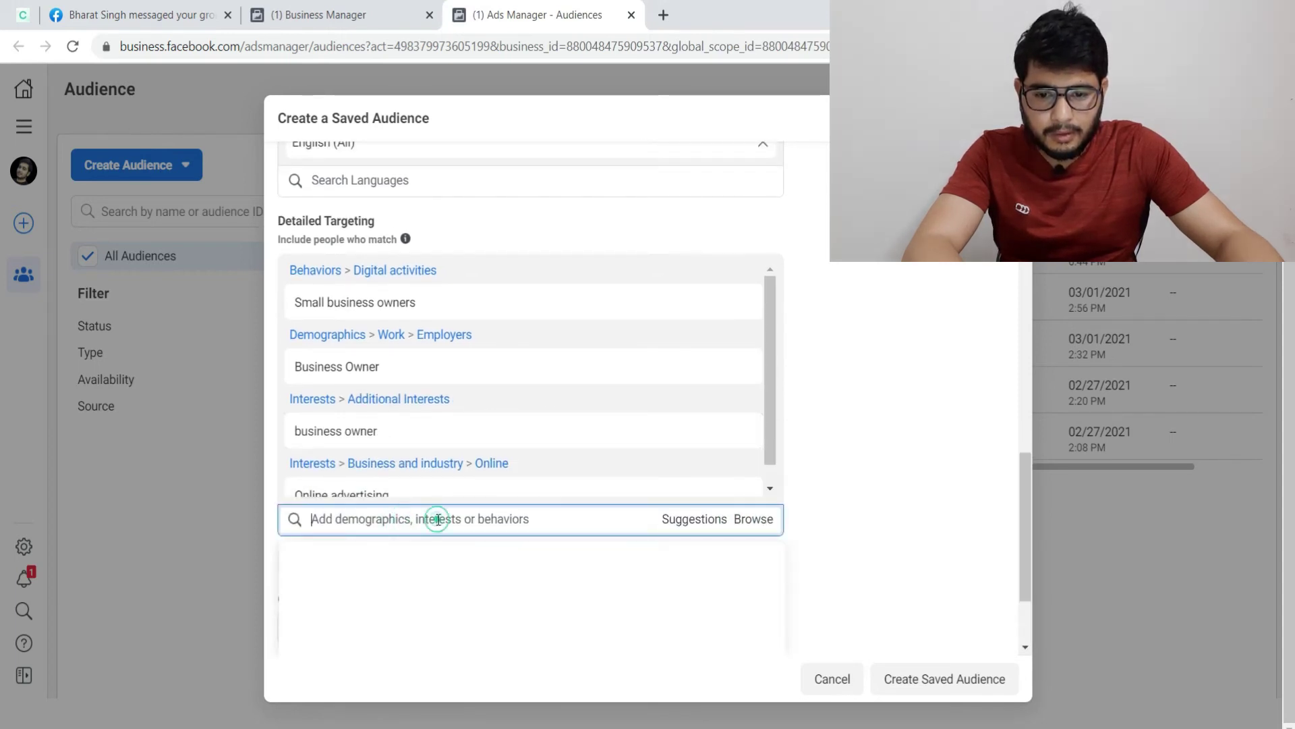
pyautogui.write('busin')
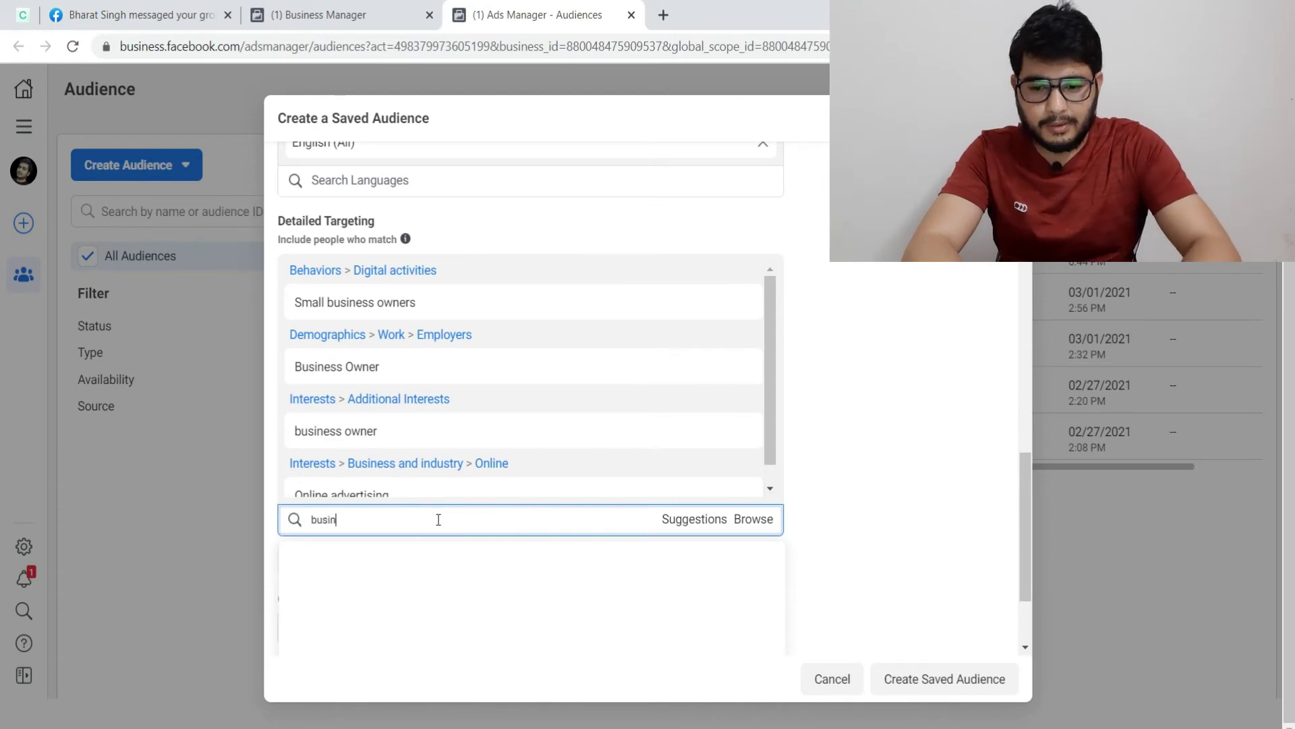
pyautogui.write('ess owner')
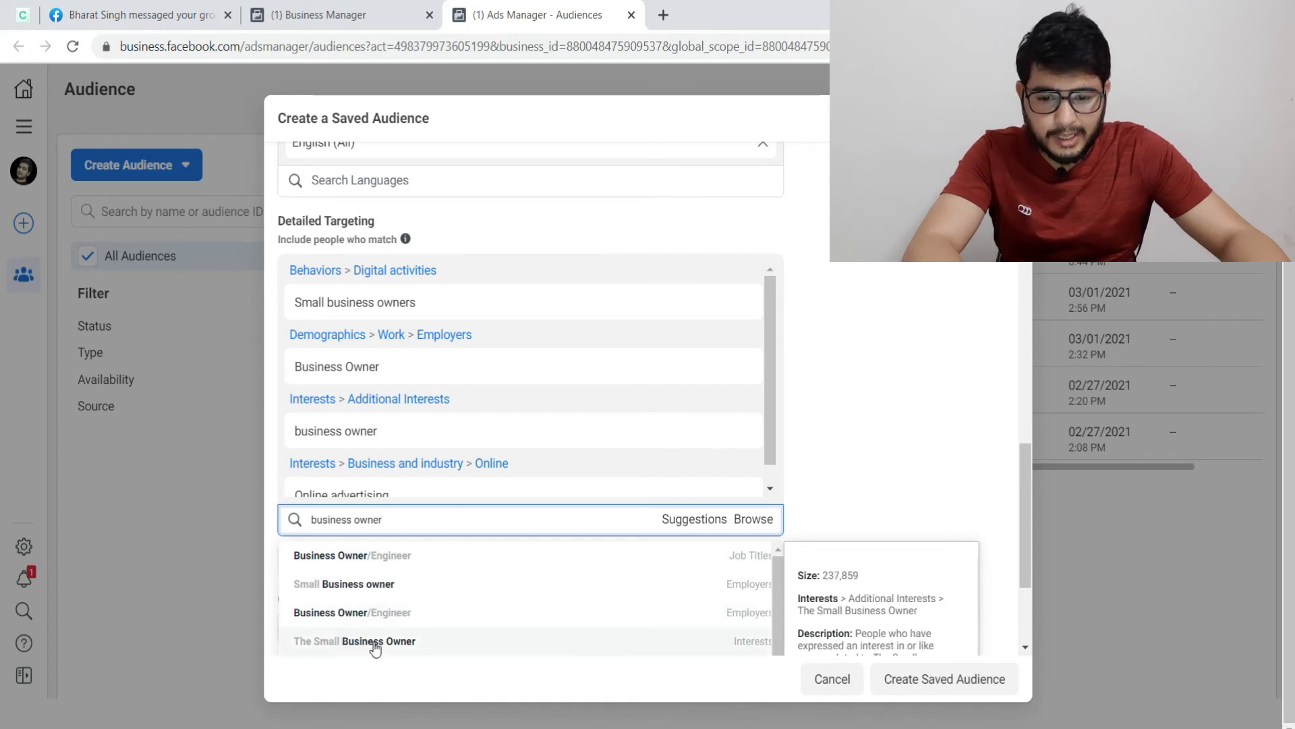
pyautogui.click(409, 648)
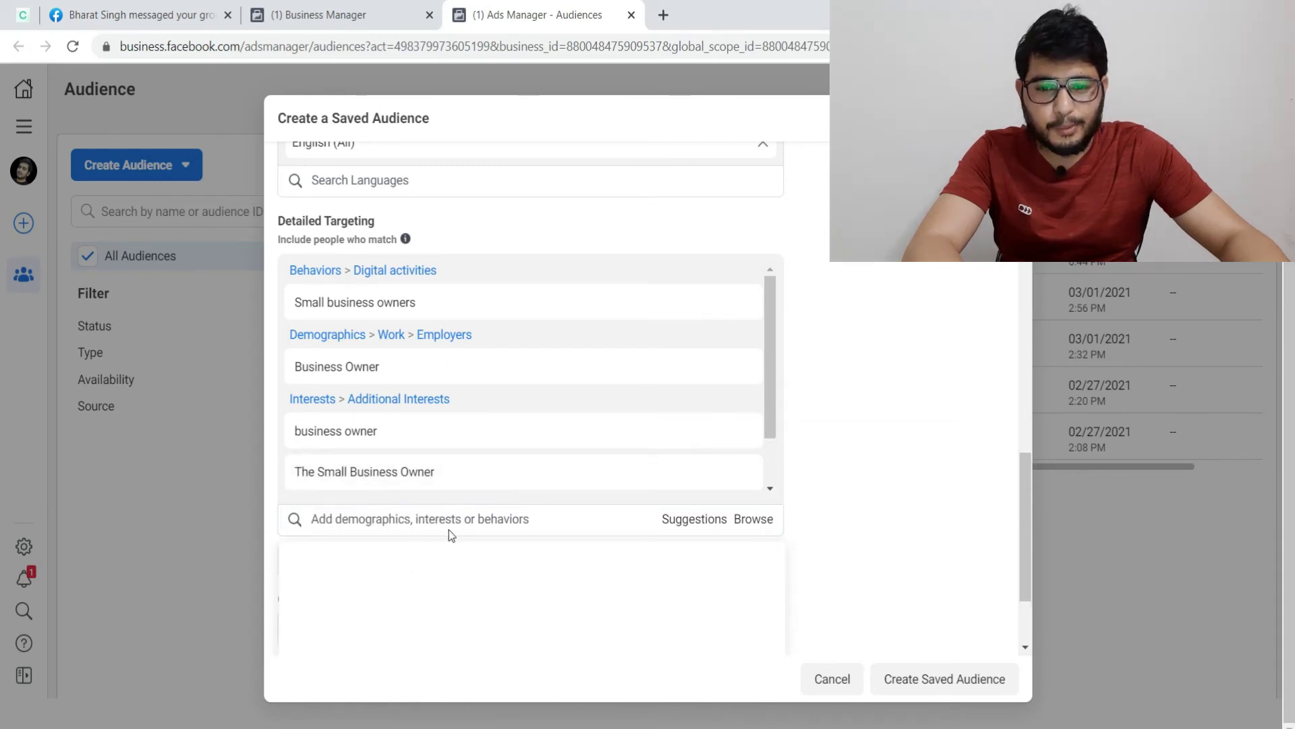
# Search detailed targeting for "start up" and add the Startup company interest
pyautogui.click(429, 523)
pyautogui.write('s')
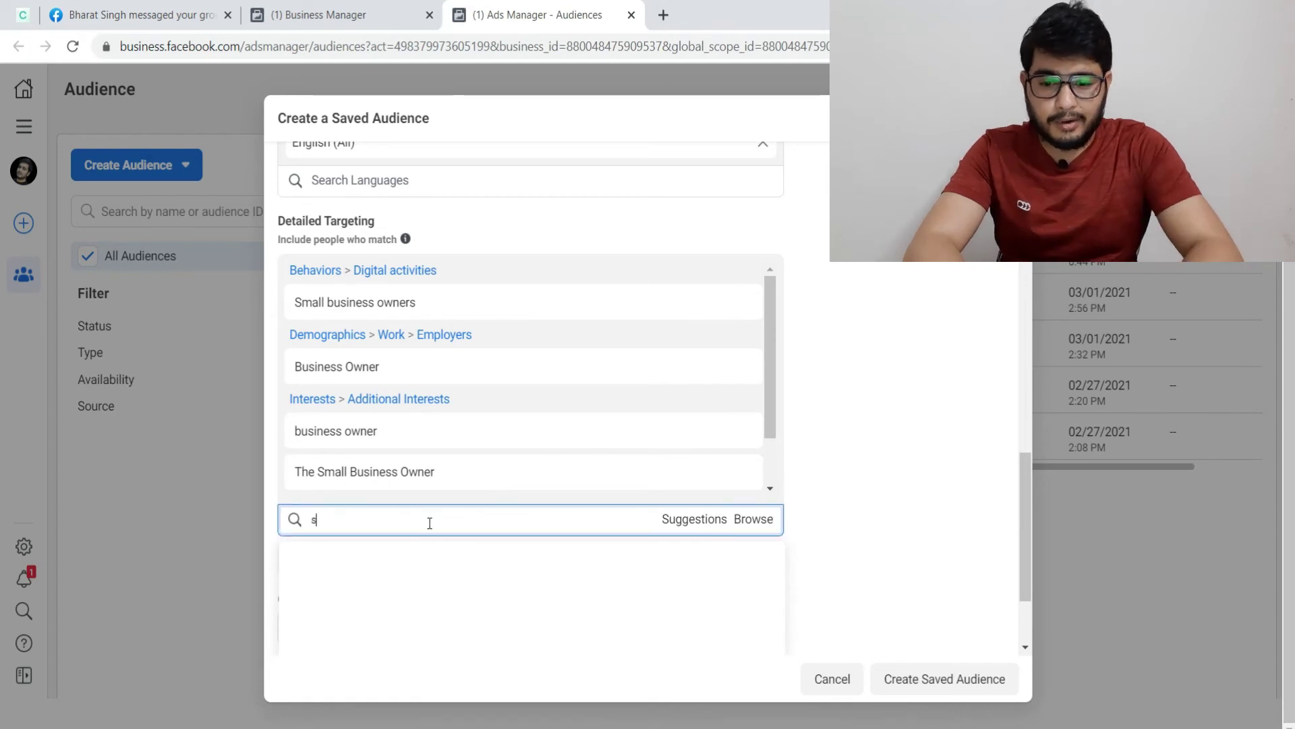
pyautogui.write('tart up')
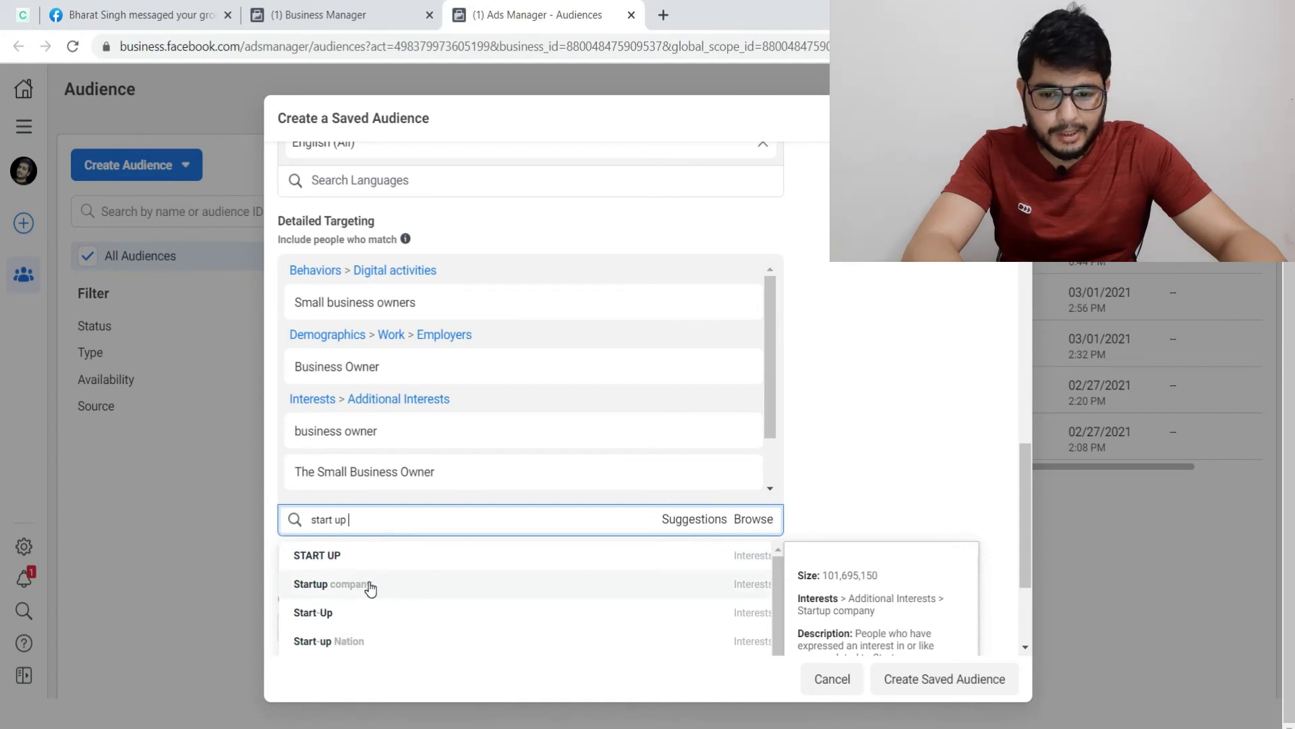
pyautogui.click(369, 585)
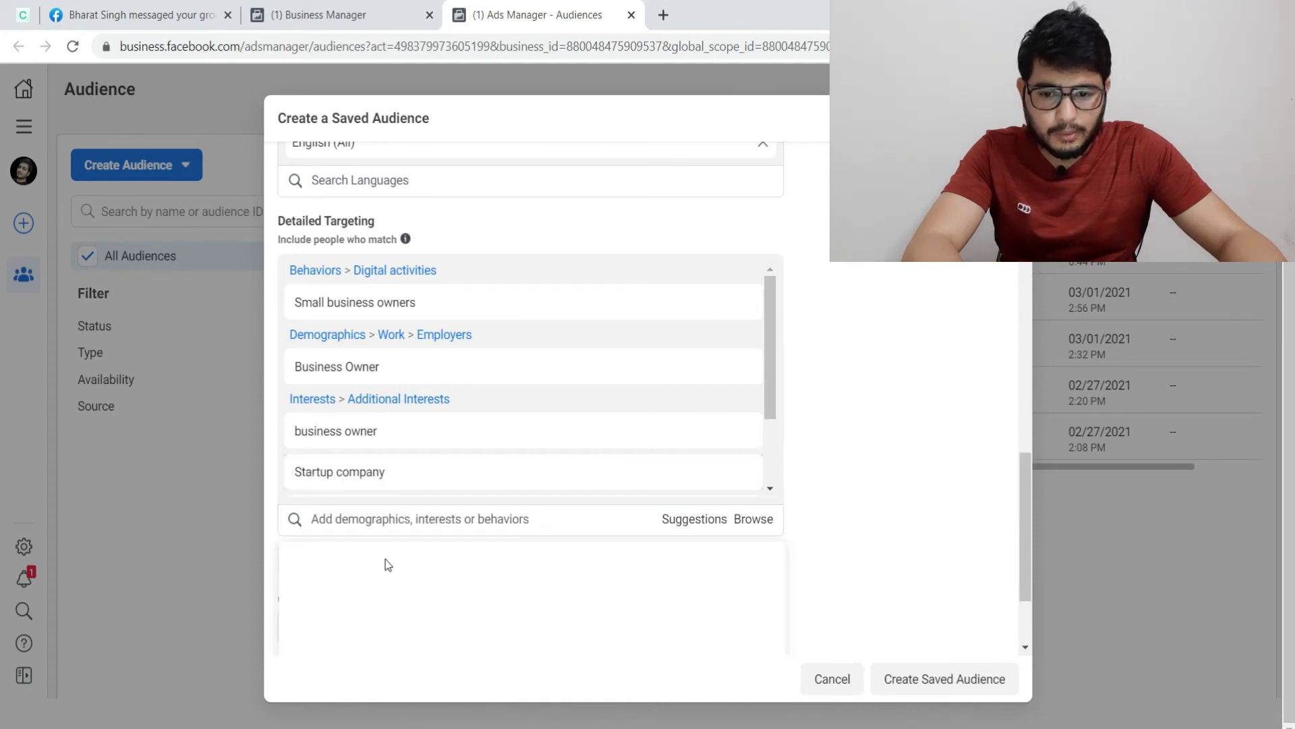
# Look through detailed targeting options for "company owner" and "company", and clear the search without adding any
pyautogui.click(389, 519)
pyautogui.write('com')
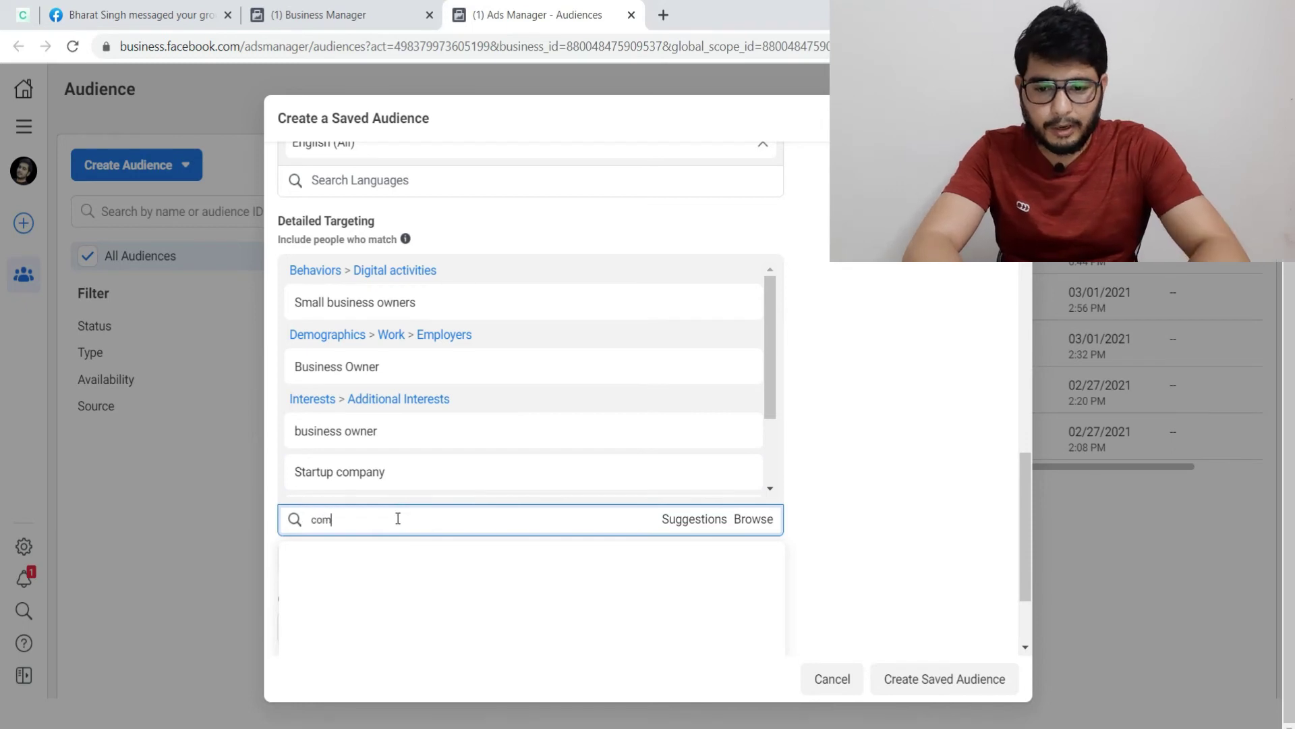
pyautogui.write('pany owner')
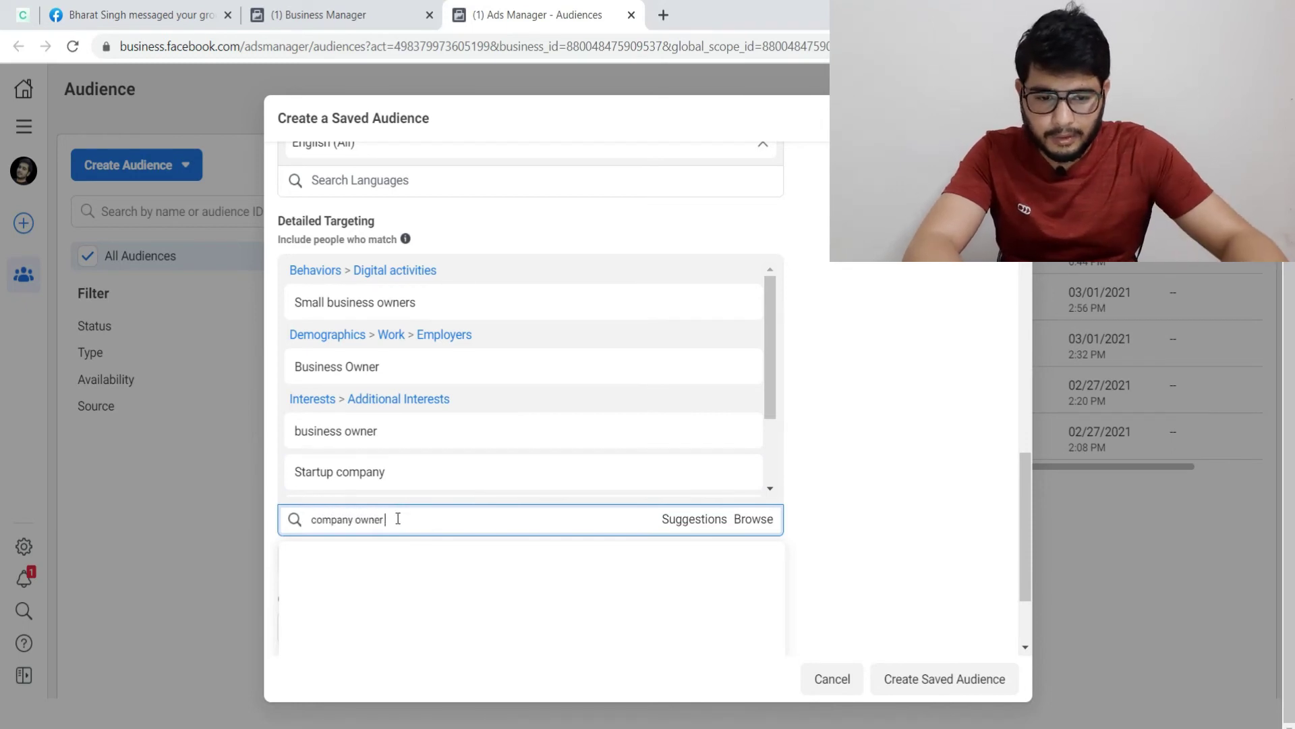
pyautogui.tripleClick(398, 518)
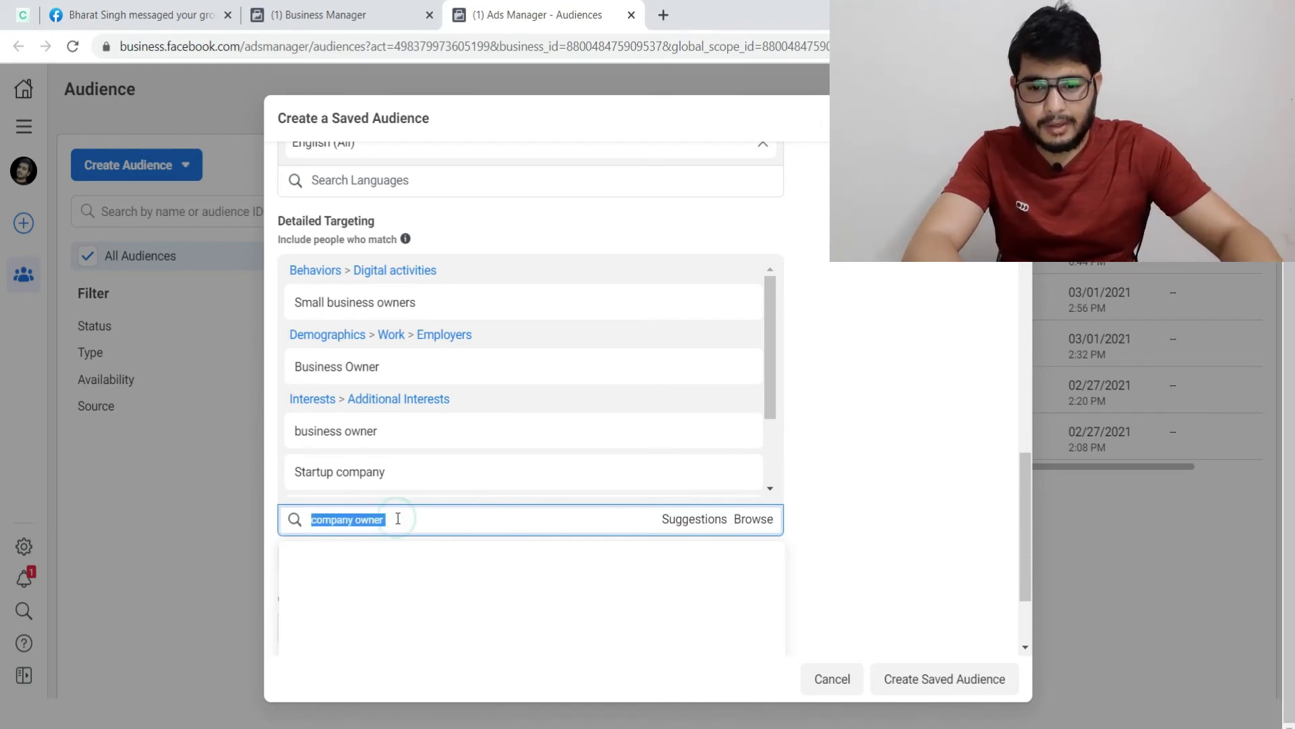
pyautogui.doubleClick(398, 519)
pyautogui.press('BackSpace')
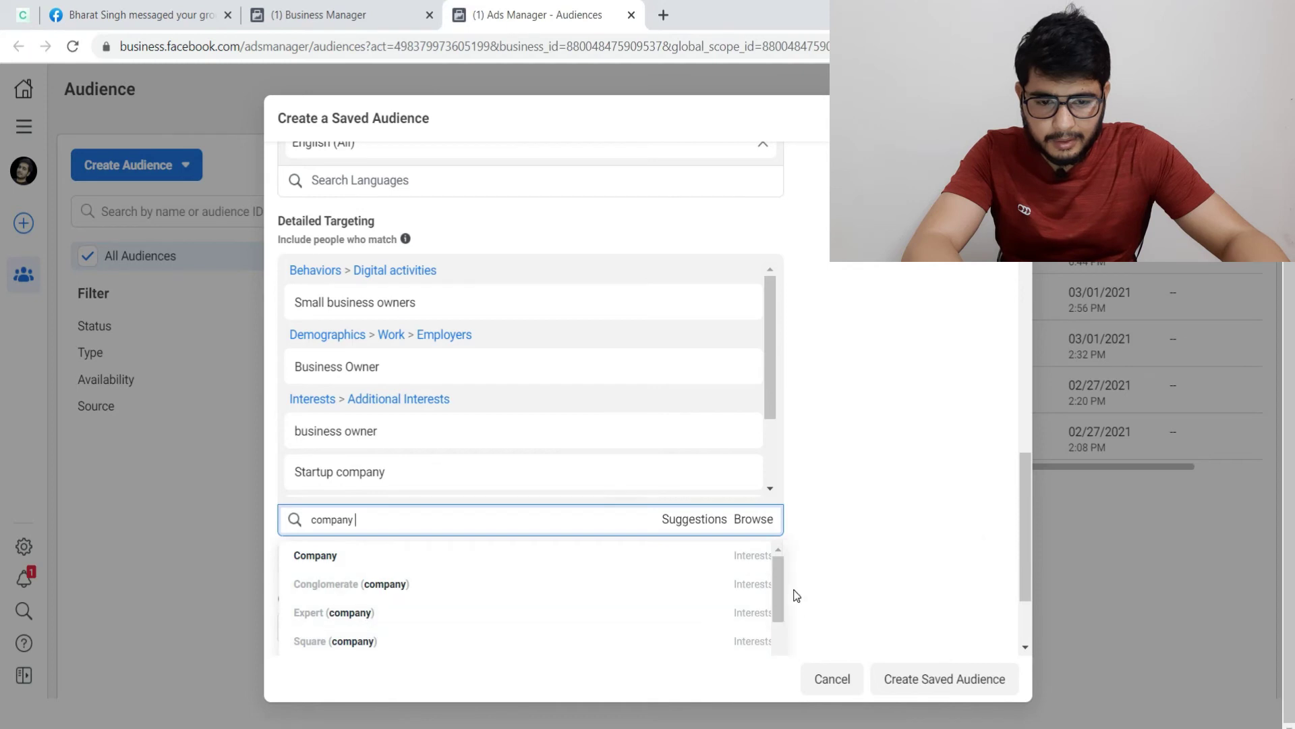
pyautogui.moveTo(776, 575)
pyautogui.mouseDown()
pyautogui.moveTo(783, 695)
pyautogui.moveTo(758, 574)
pyautogui.mouseUp()
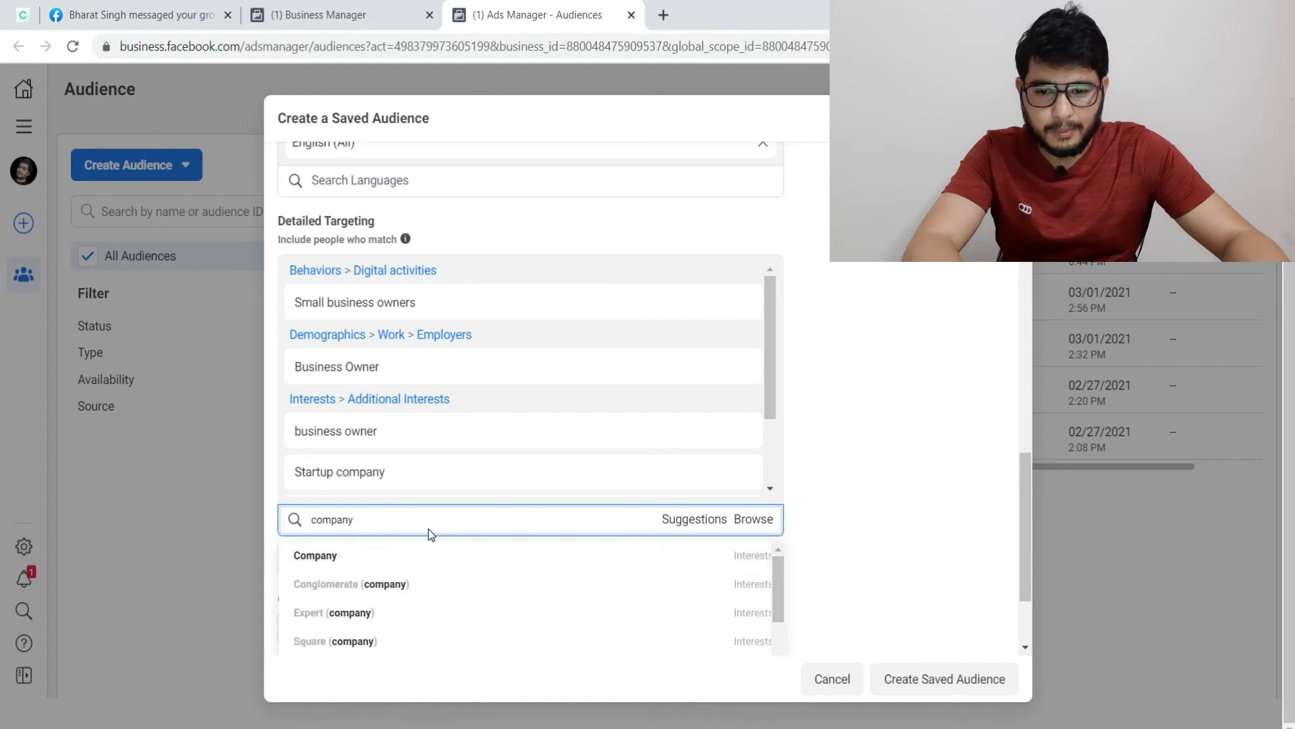
pyautogui.click(370, 518)
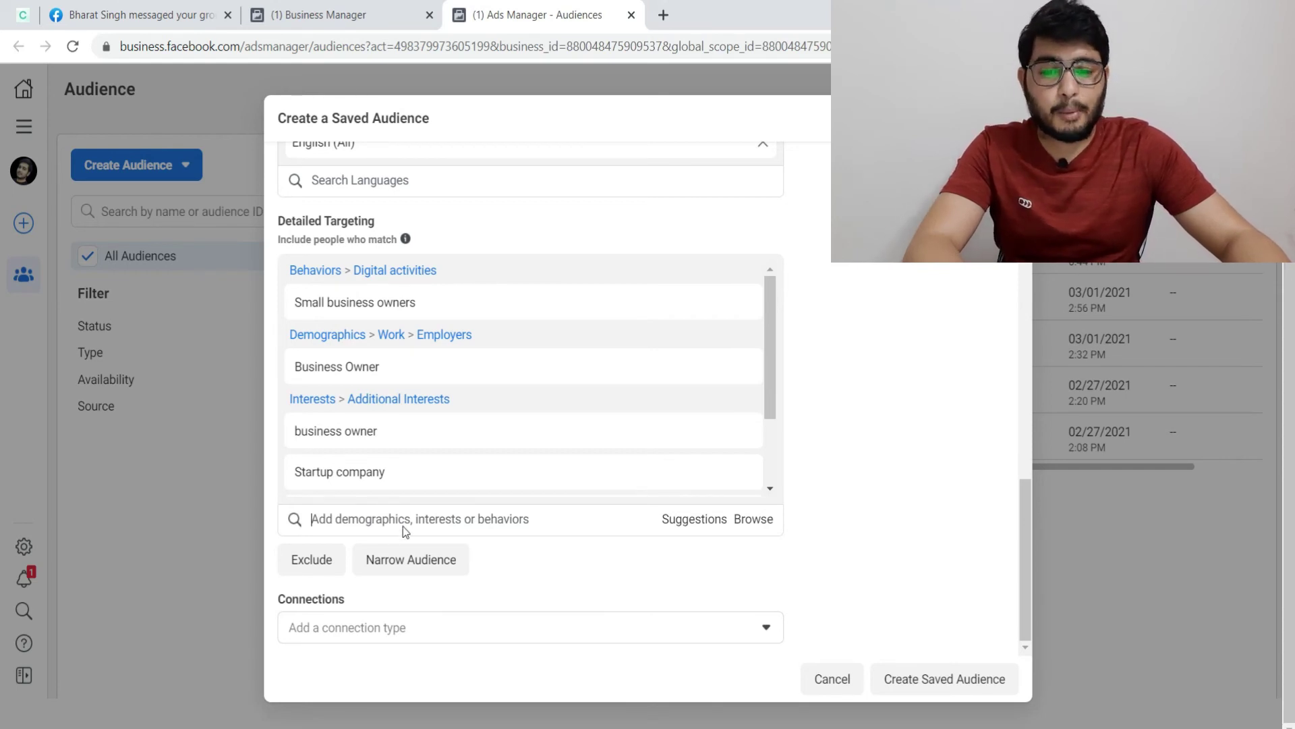
# Review the behaviors, employer and interest entries included in the detailed targeting, and check the potential reach
pyautogui.scroll(2, 432, 347)
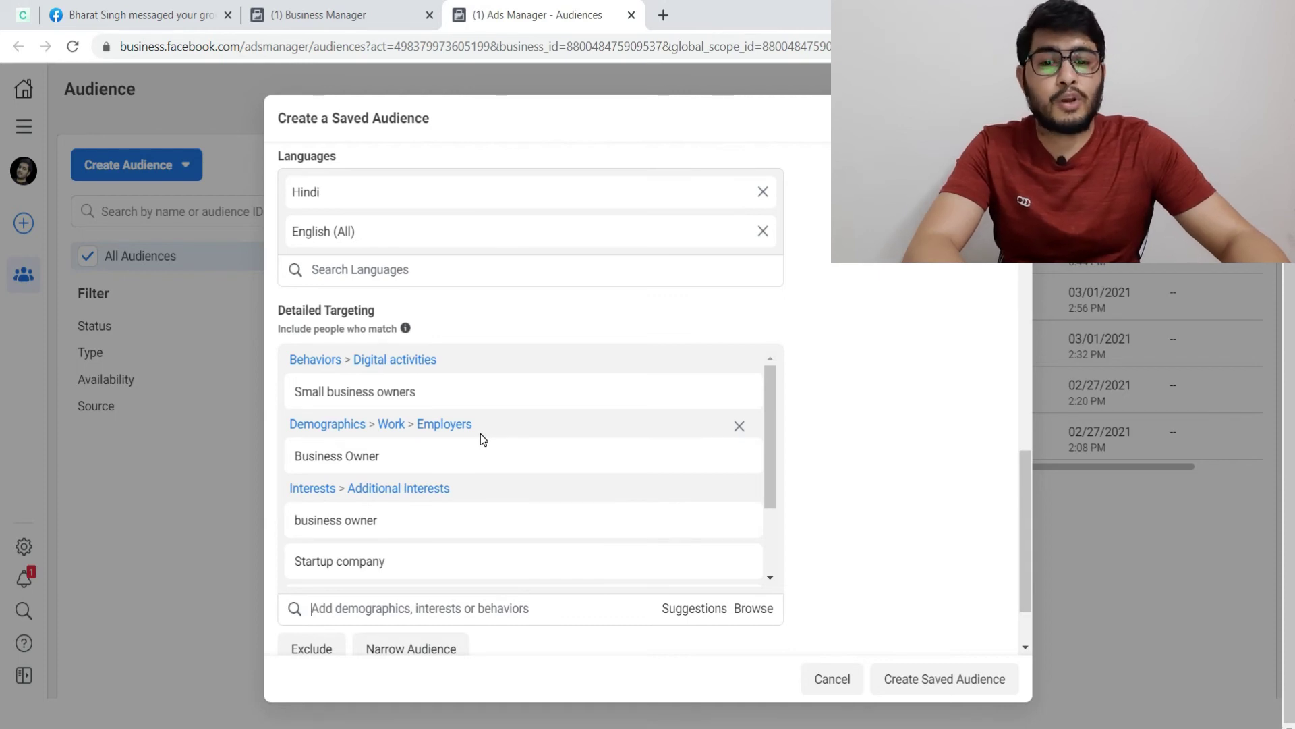
pyautogui.moveTo(460, 510)
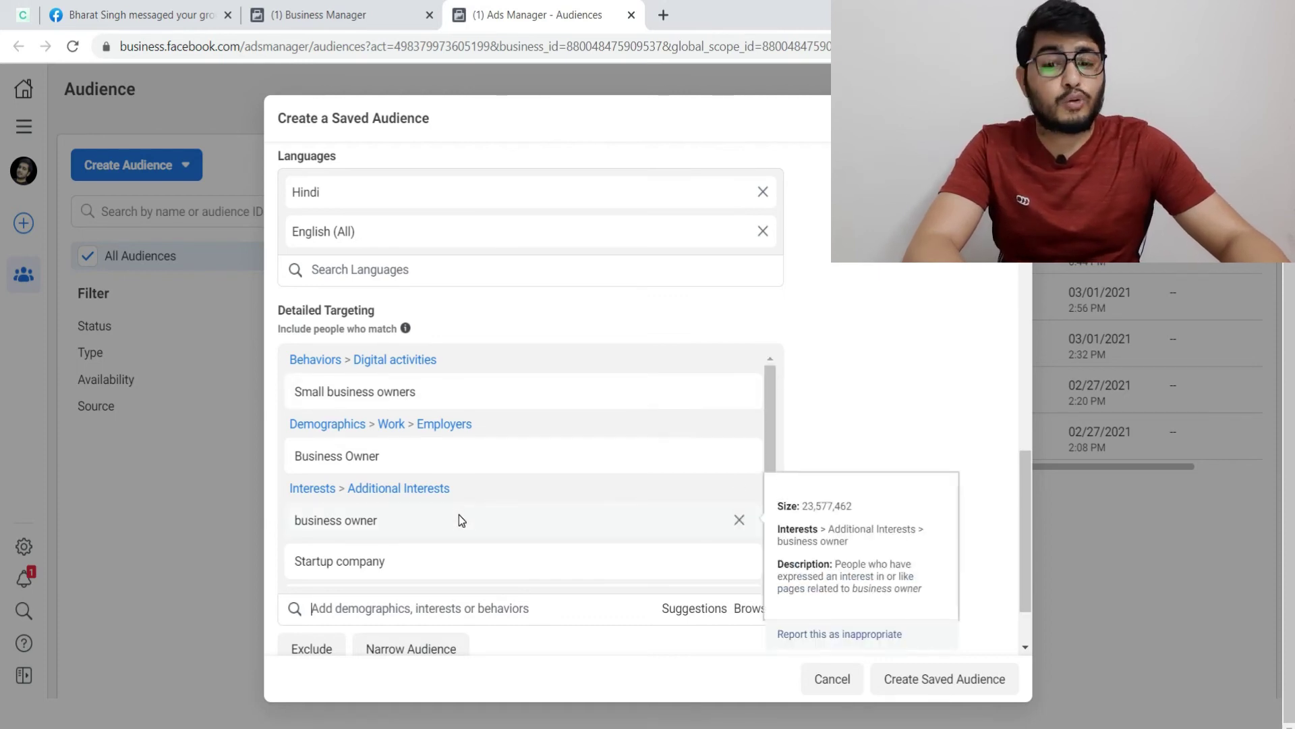
pyautogui.moveTo(398, 382)
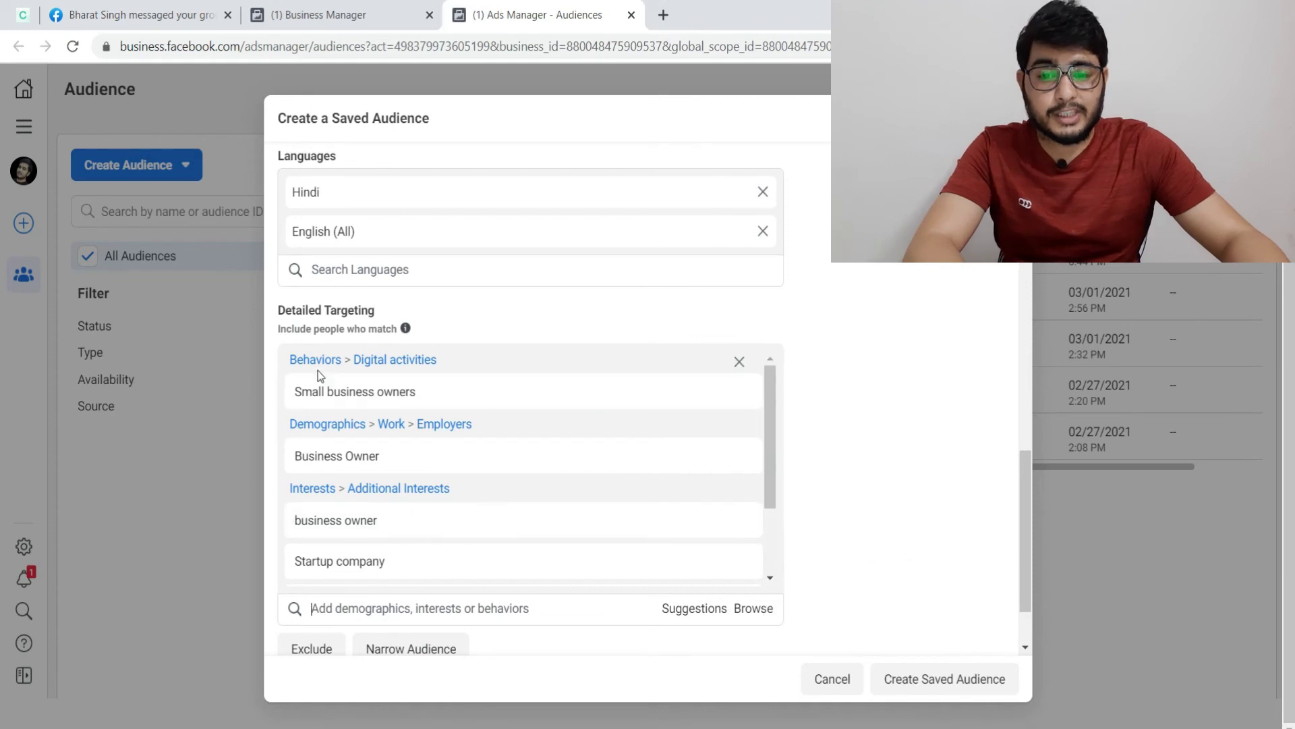
pyautogui.moveTo(440, 473)
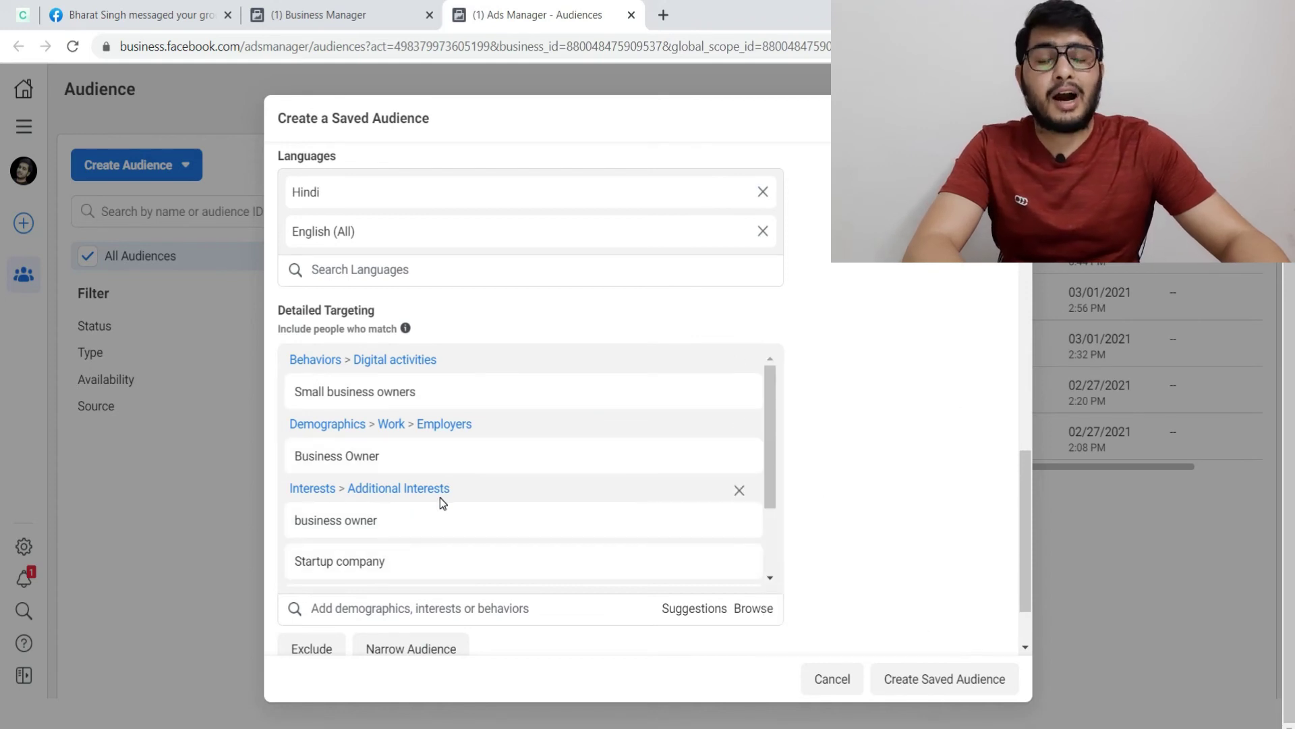
pyautogui.moveTo(485, 401)
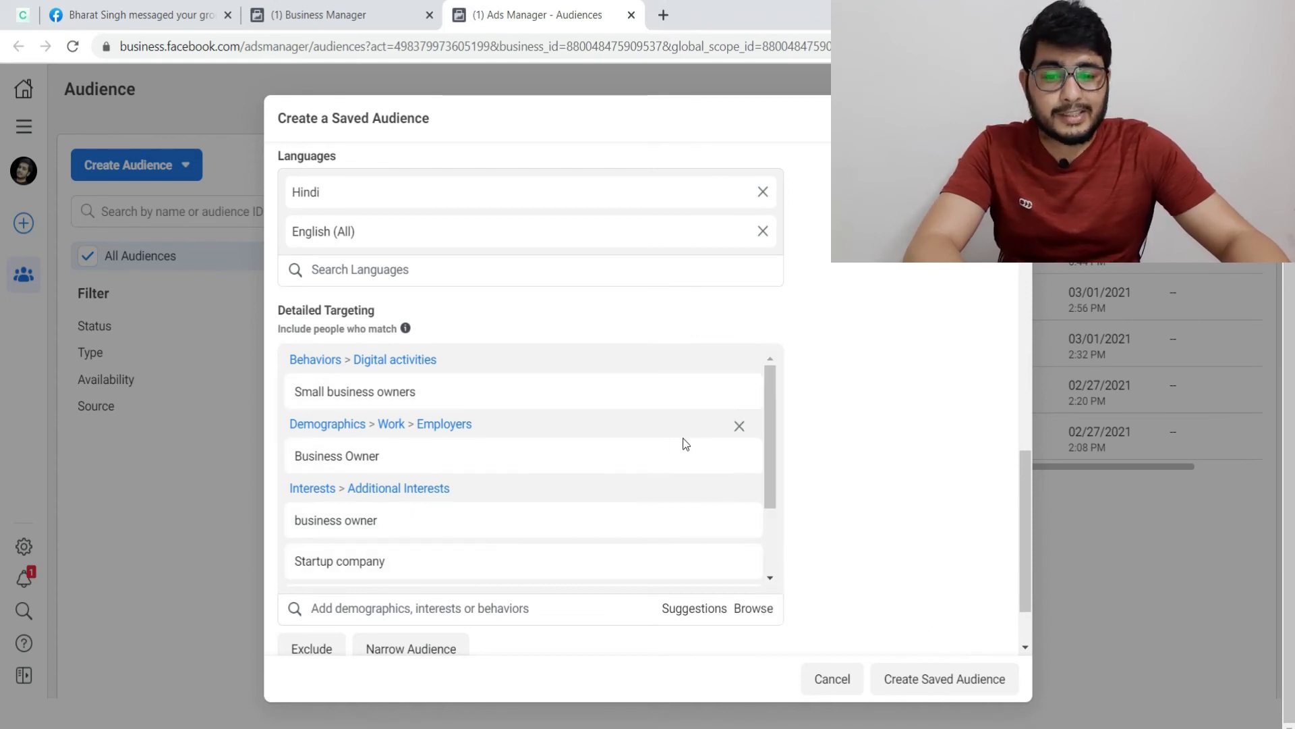
pyautogui.scroll(10, 683, 439)
pyautogui.scroll(3, 768, 431)
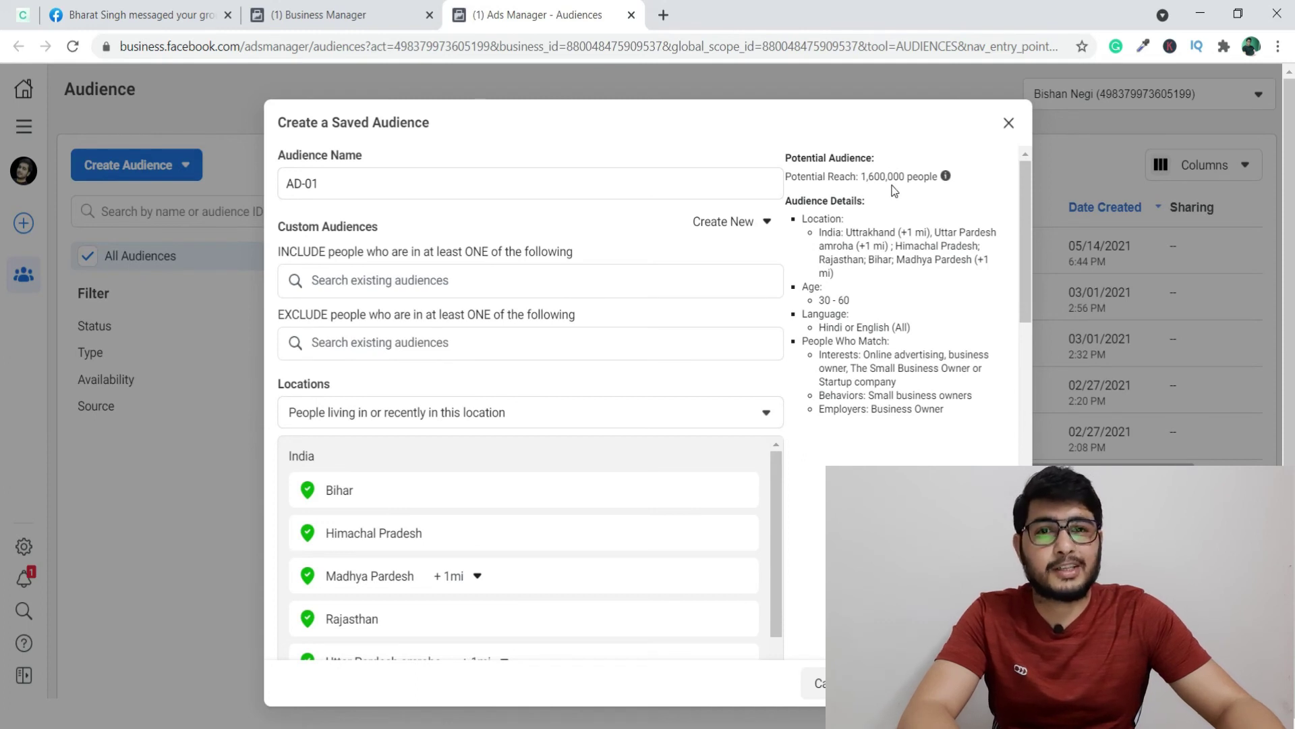
# Look through the saved audience form, comparing its locations, age, gender, languages and targeting with the potential audience summary
pyautogui.scroll(-2, 607, 432)
pyautogui.scroll(-1, 695, 469)
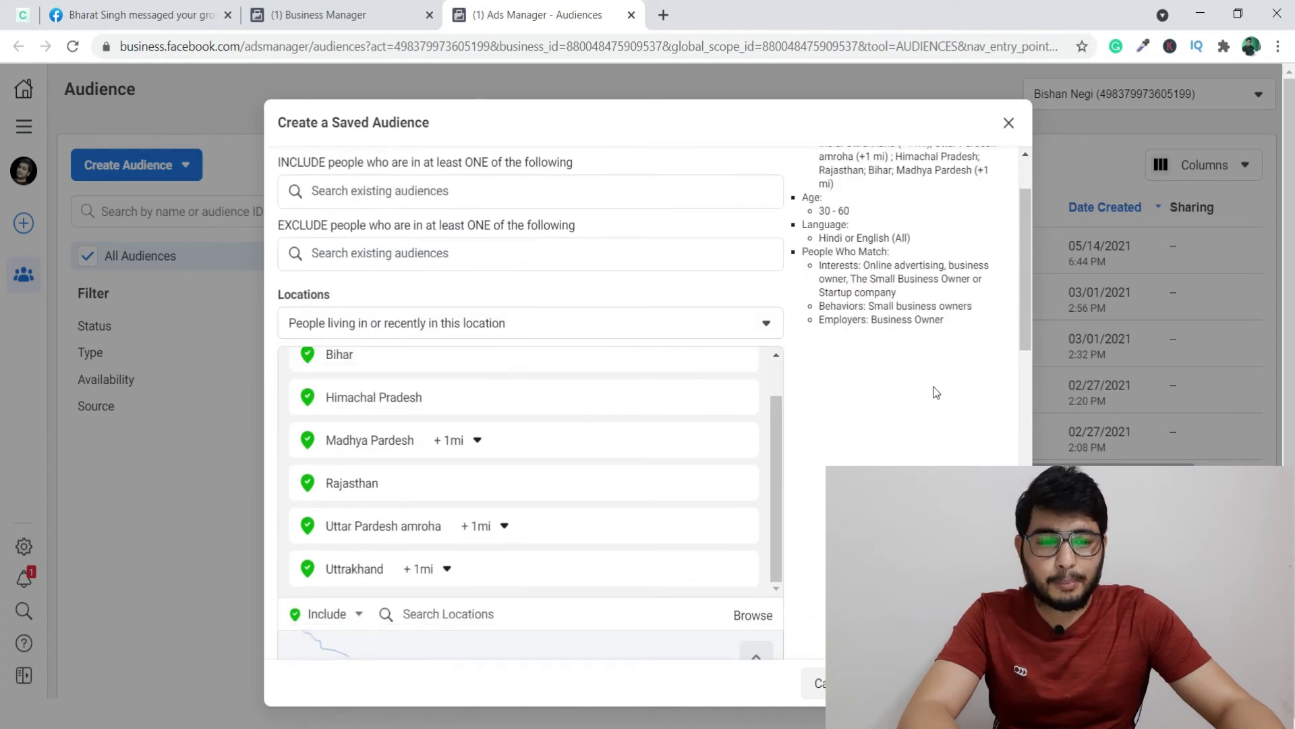
pyautogui.moveTo(1030, 308); pyautogui.dragTo(1025, 510)
pyautogui.scroll(-4, 505, 548)
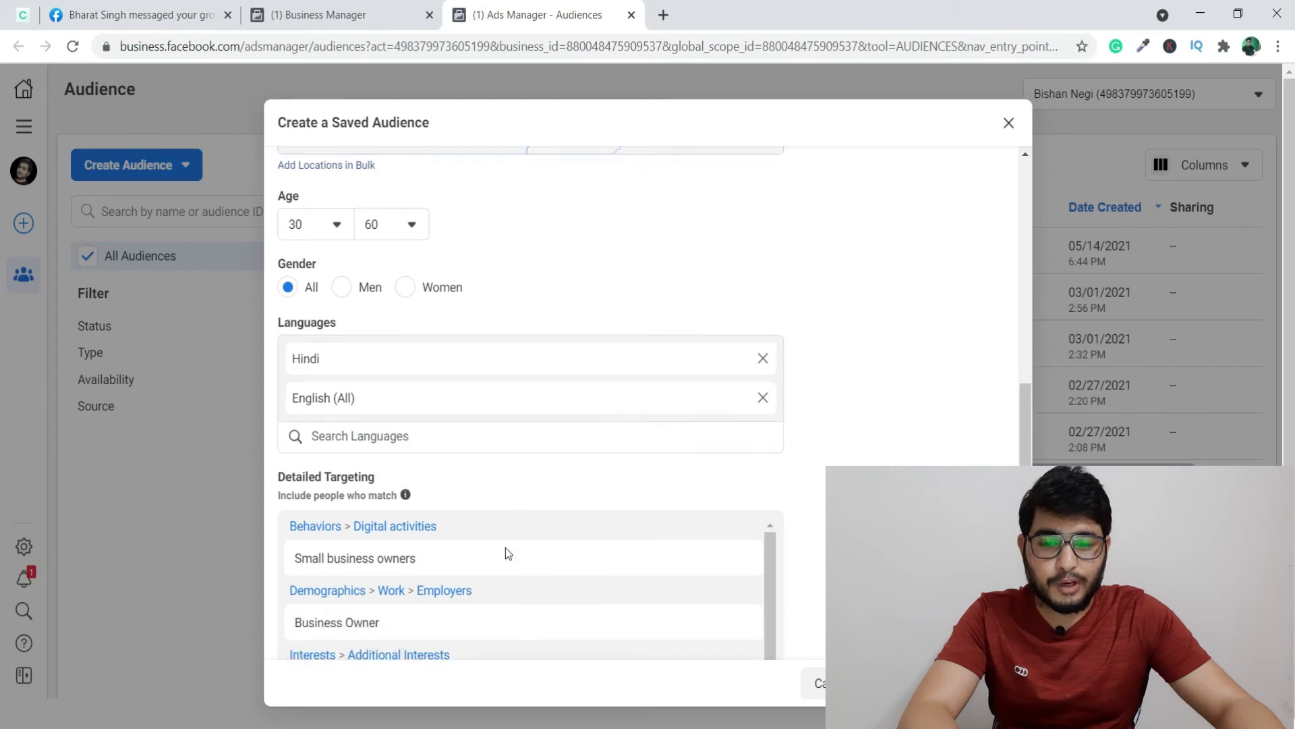
pyautogui.scroll(8, 897, 337)
pyautogui.scroll(2, 901, 318)
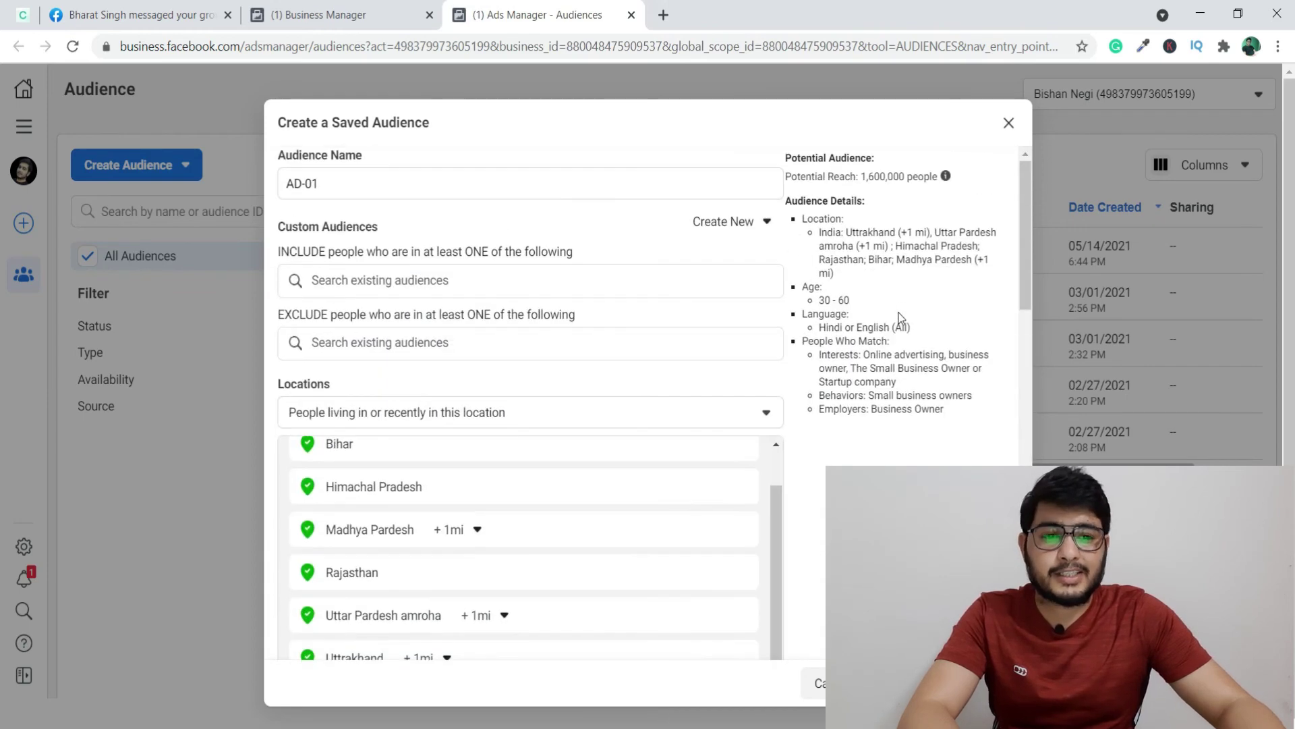
pyautogui.scroll(-1, 899, 313)
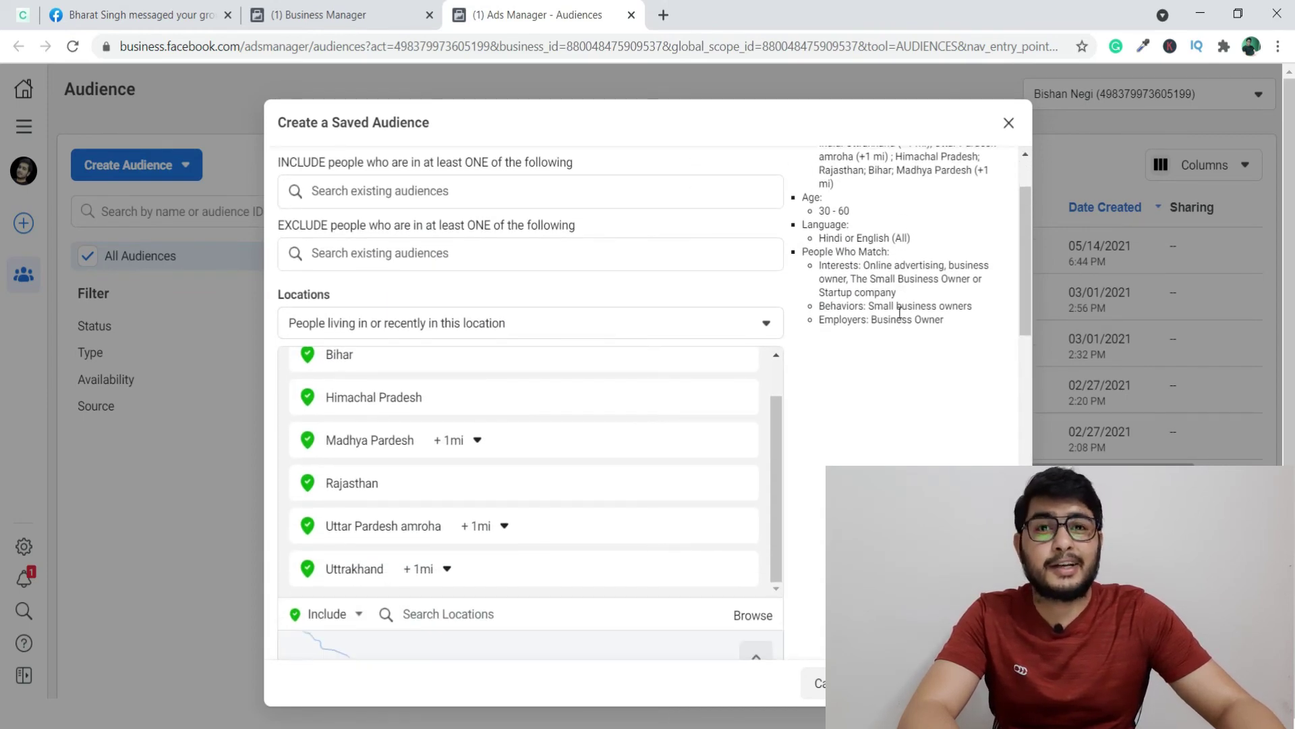
pyautogui.scroll(2, 899, 315)
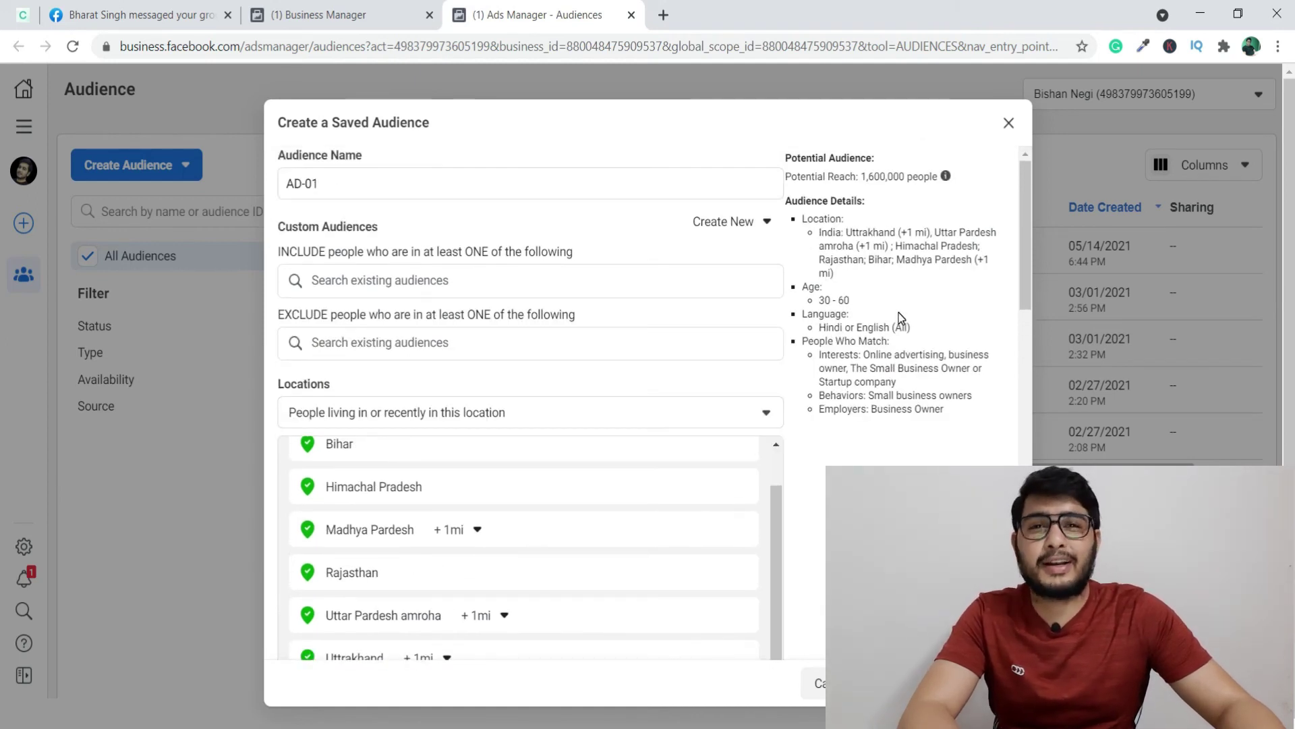
pyautogui.moveTo(664, 452)
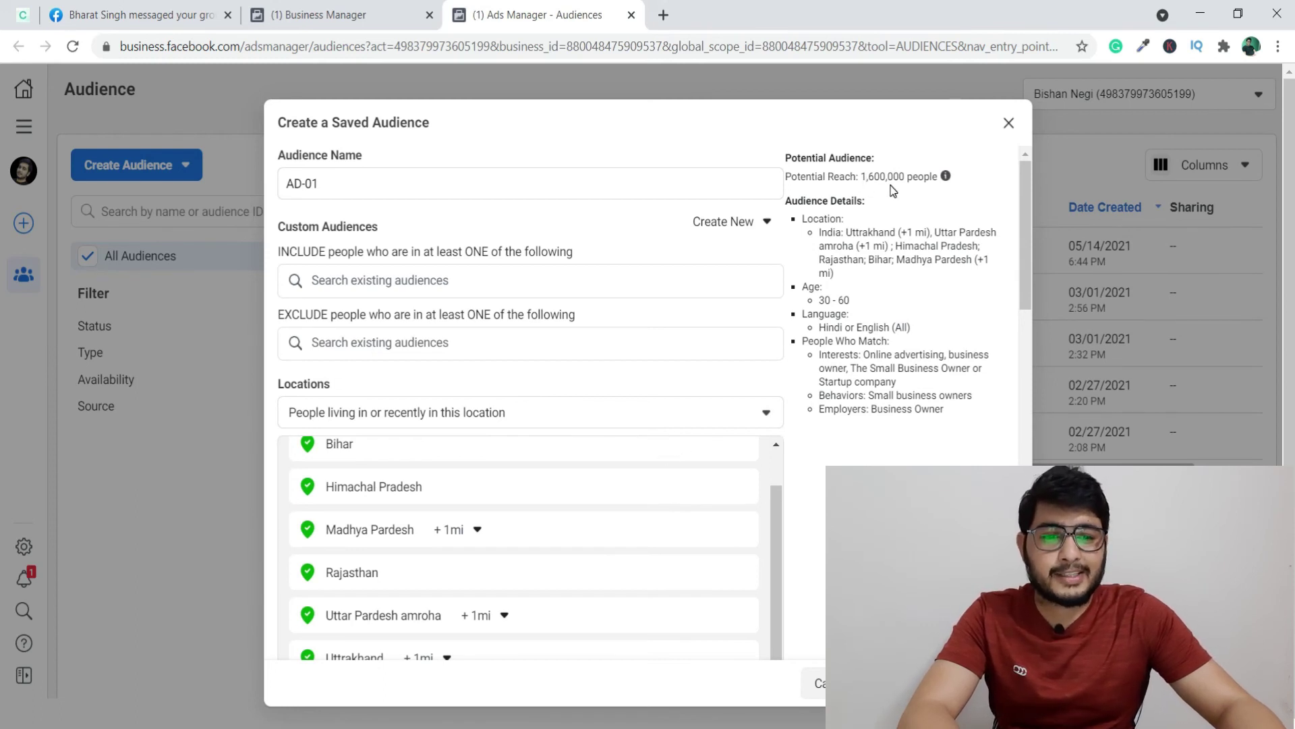
# Examine the location, age, language and matching interests, behaviors and employers listed in the audience details summary
pyautogui.moveTo(818, 233); pyautogui.dragTo(853, 277)
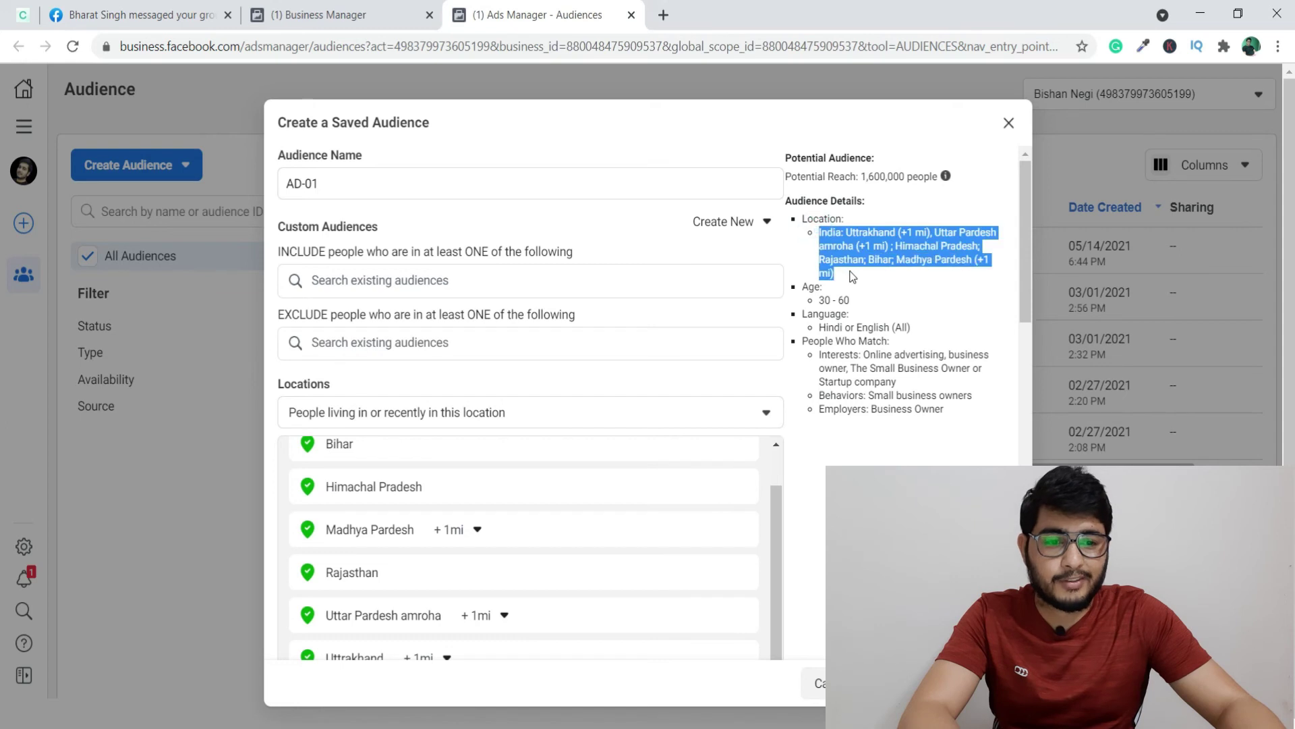
pyautogui.click(852, 278)
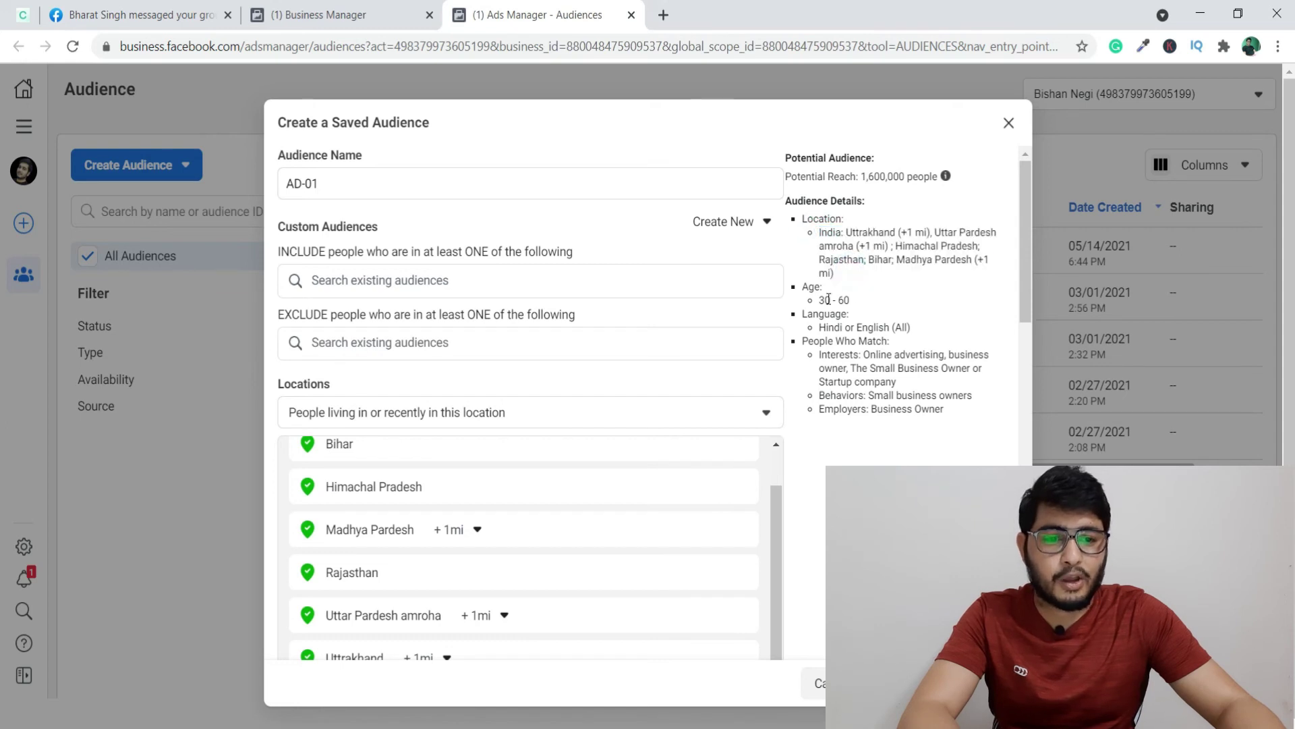
pyautogui.moveTo(818, 300); pyautogui.dragTo(853, 300)
pyautogui.click(855, 301)
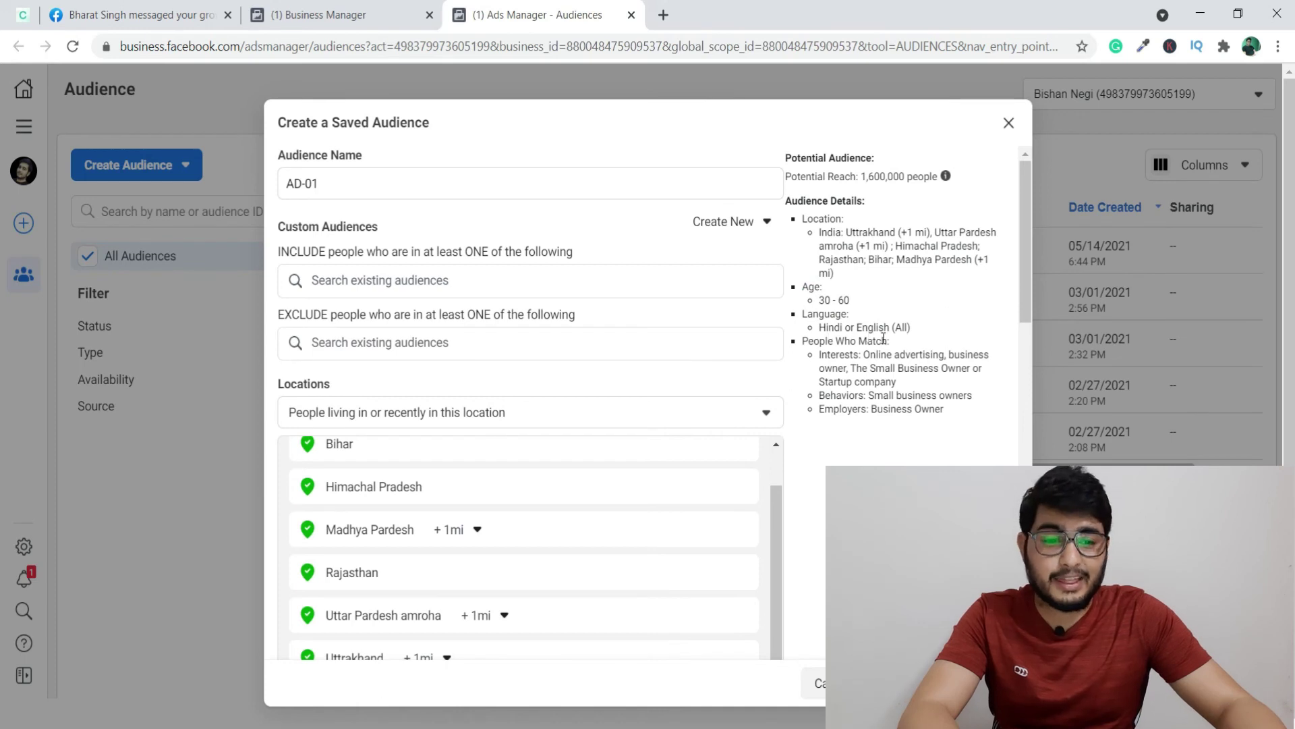
pyautogui.moveTo(820, 355); pyautogui.dragTo(958, 410)
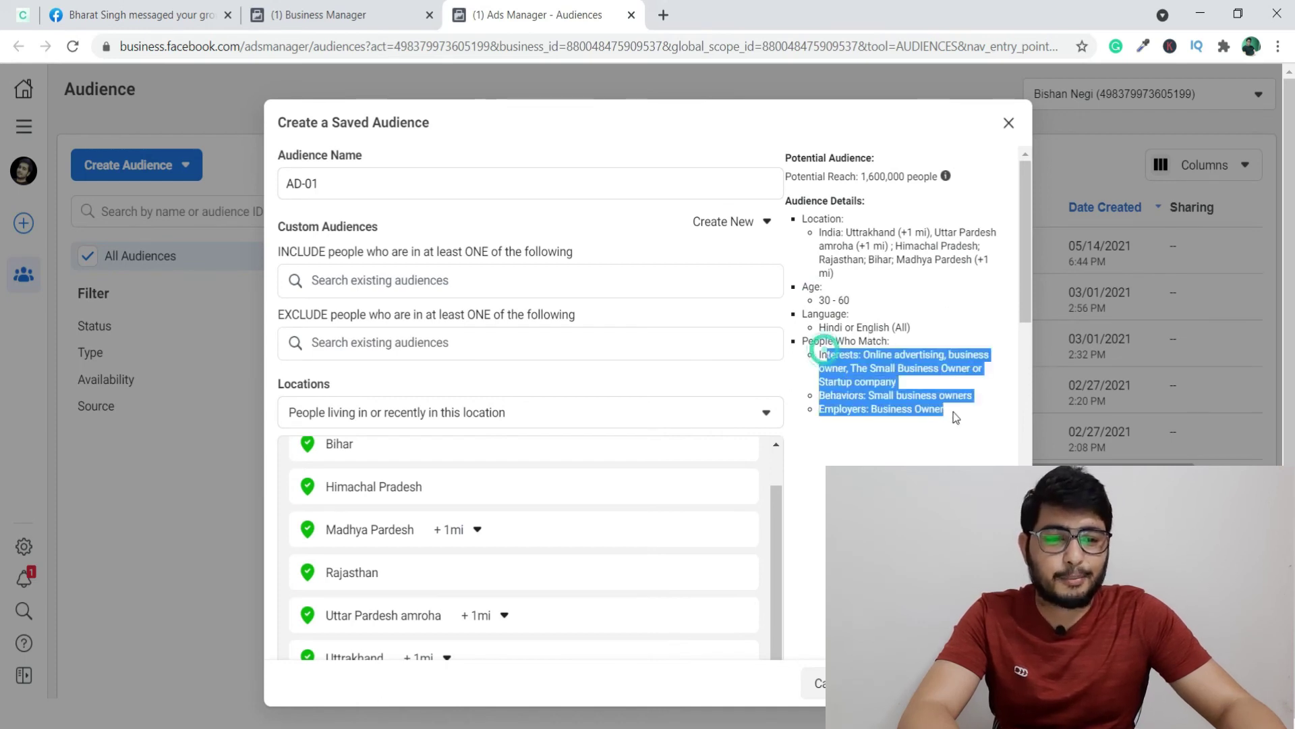
pyautogui.click(961, 408)
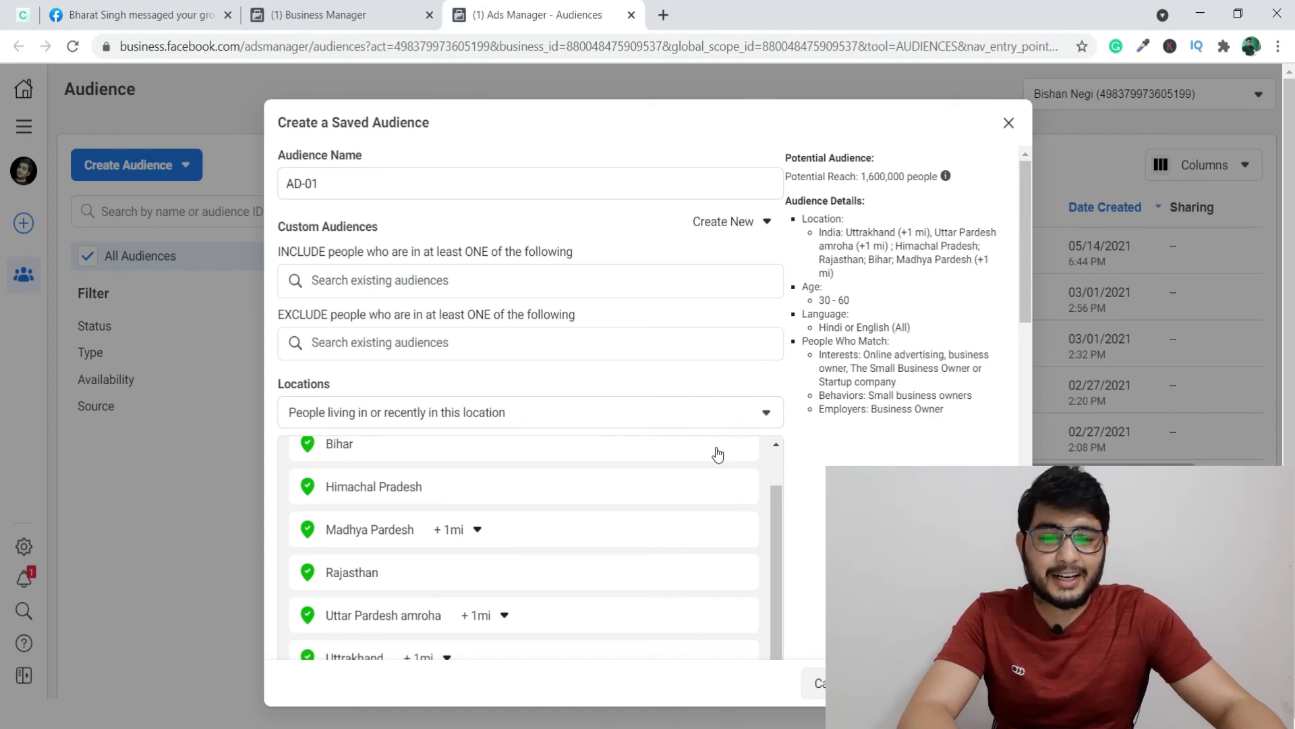
pyautogui.moveTo(740, 494)
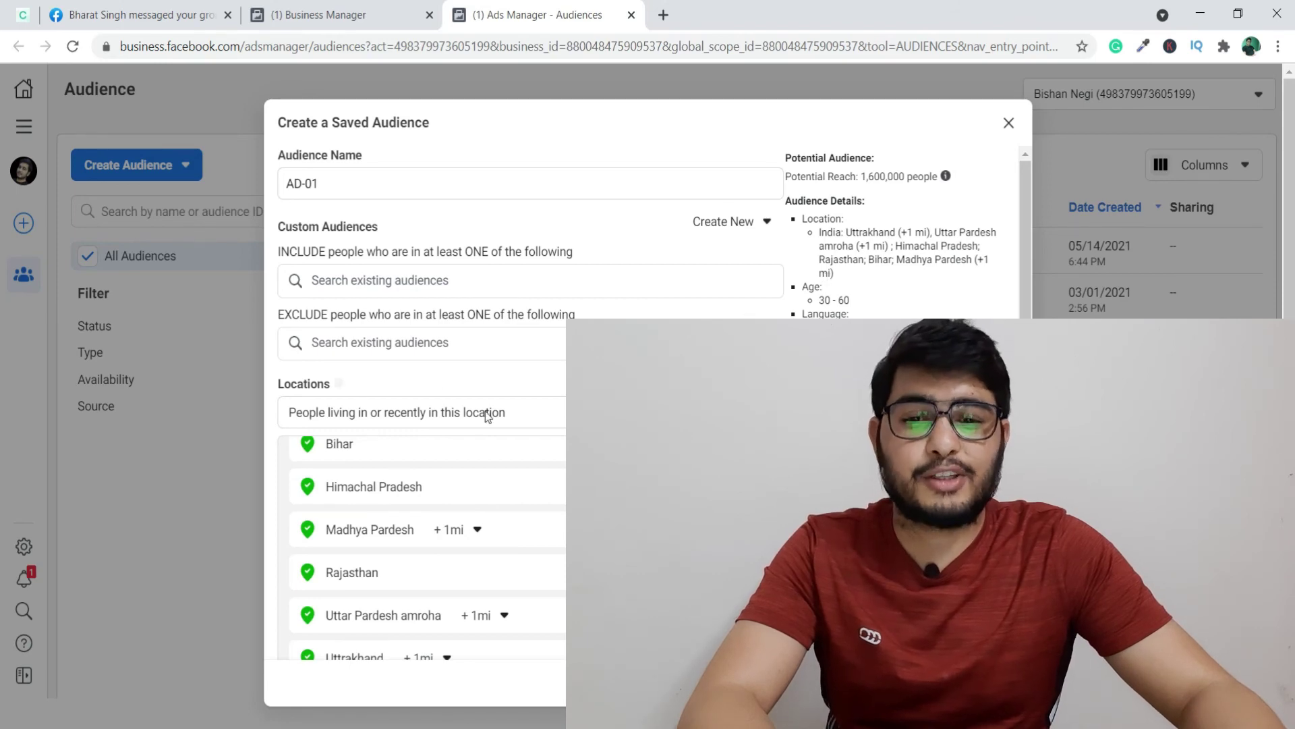
pyautogui.moveTo(804, 202); pyautogui.dragTo(922, 422)
pyautogui.click(953, 411)
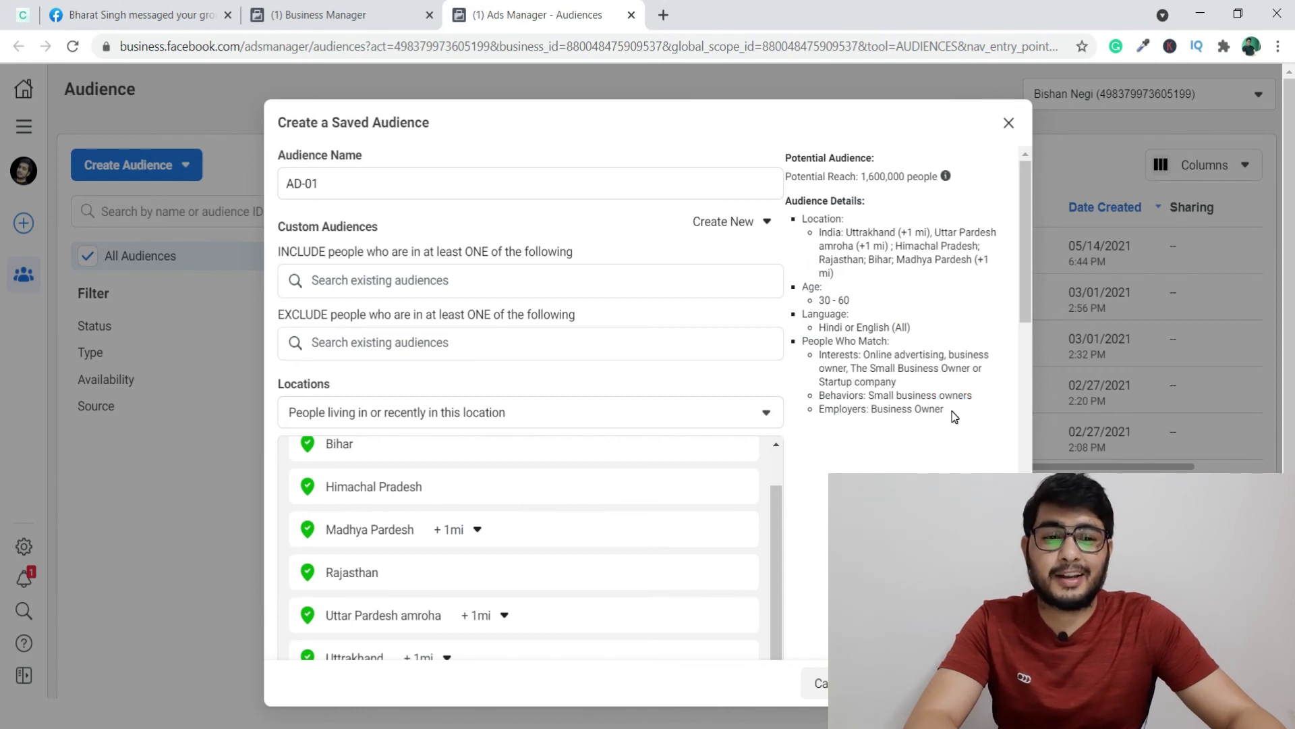
pyautogui.moveTo(945, 410)
pyautogui.mouseDown()
pyautogui.moveTo(874, 294)
pyautogui.moveTo(800, 213)
pyautogui.moveTo(830, 290)
pyautogui.moveTo(956, 409)
pyautogui.mouseUp()
pyautogui.click(956, 409)
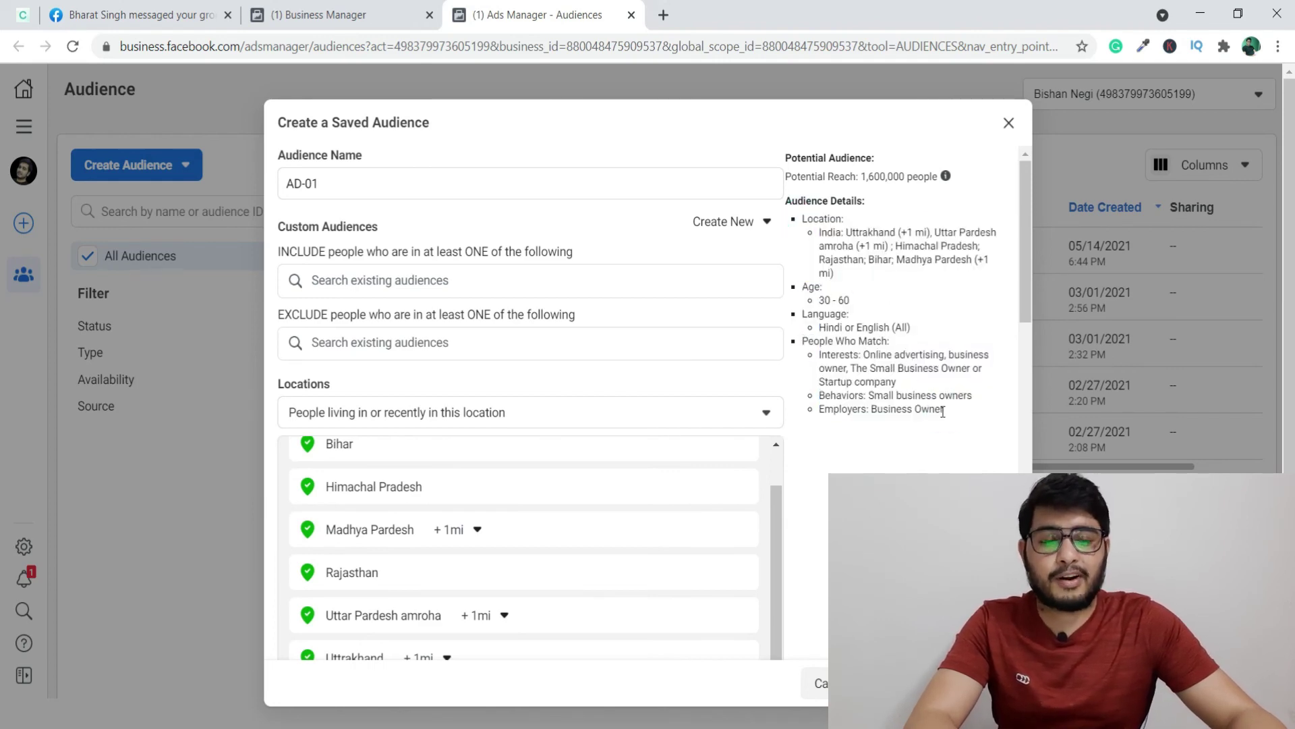
# Check the available connection types without selecting one, and create the saved audience AD-01
pyautogui.scroll(-15, 1012, 337)
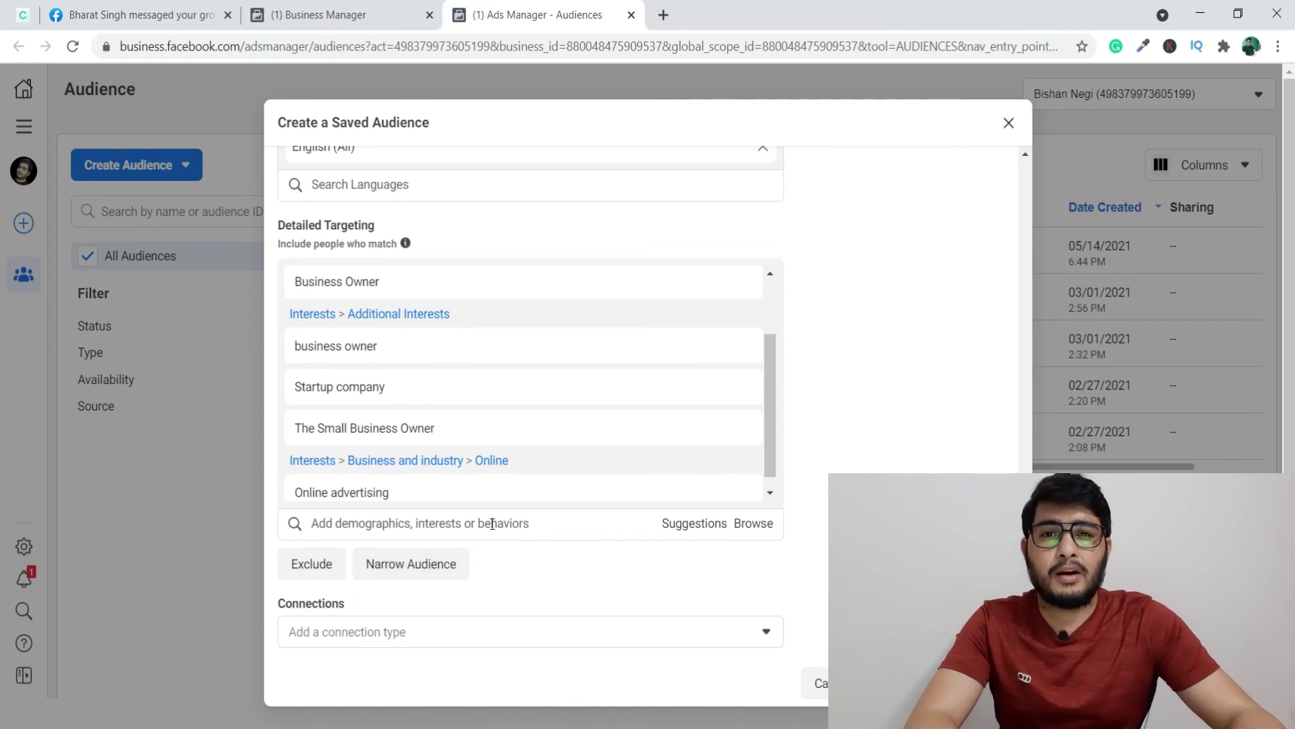
pyautogui.moveTo(517, 434)
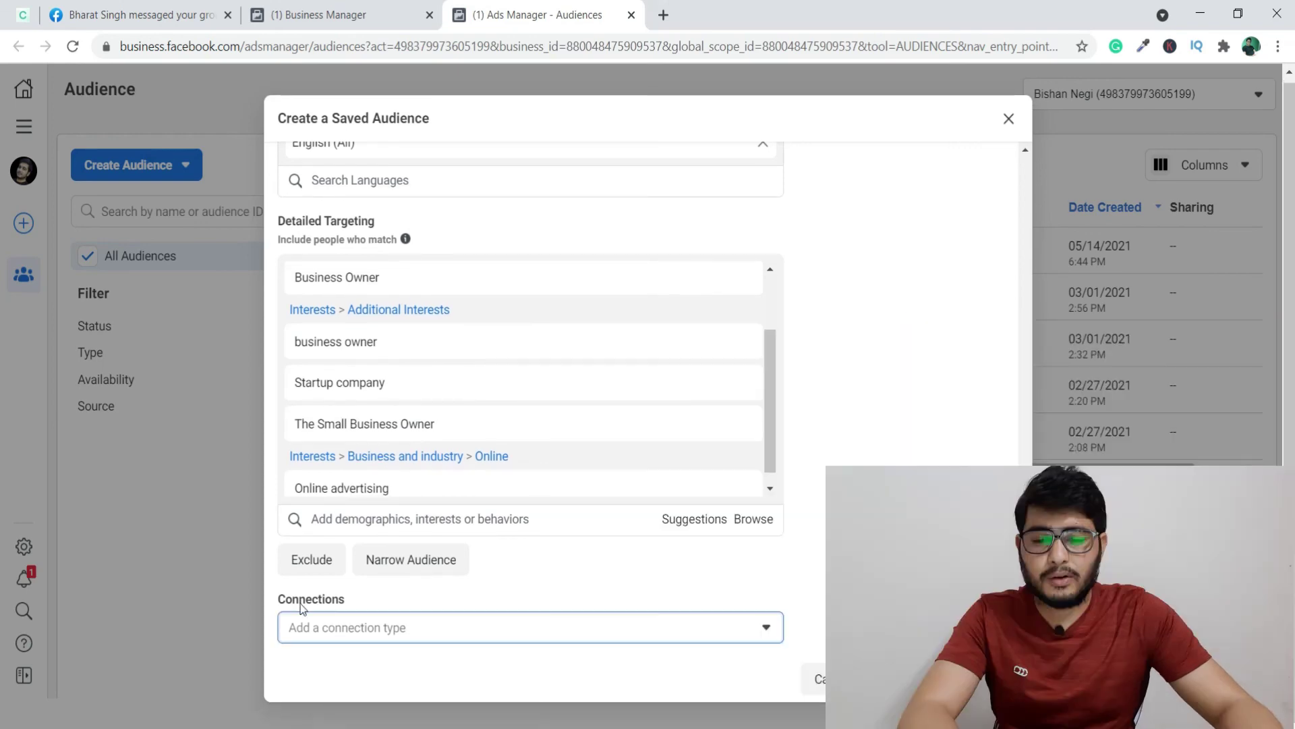
pyautogui.click(401, 625)
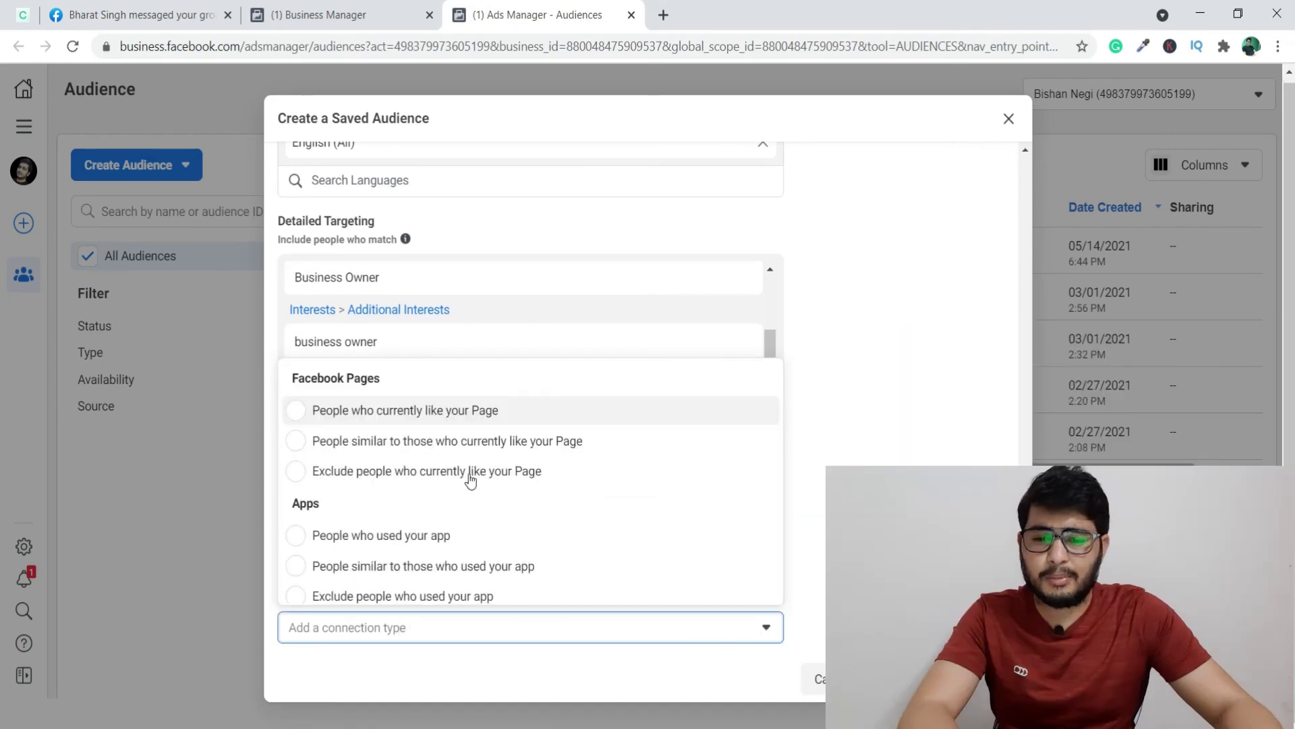
pyautogui.click(514, 624)
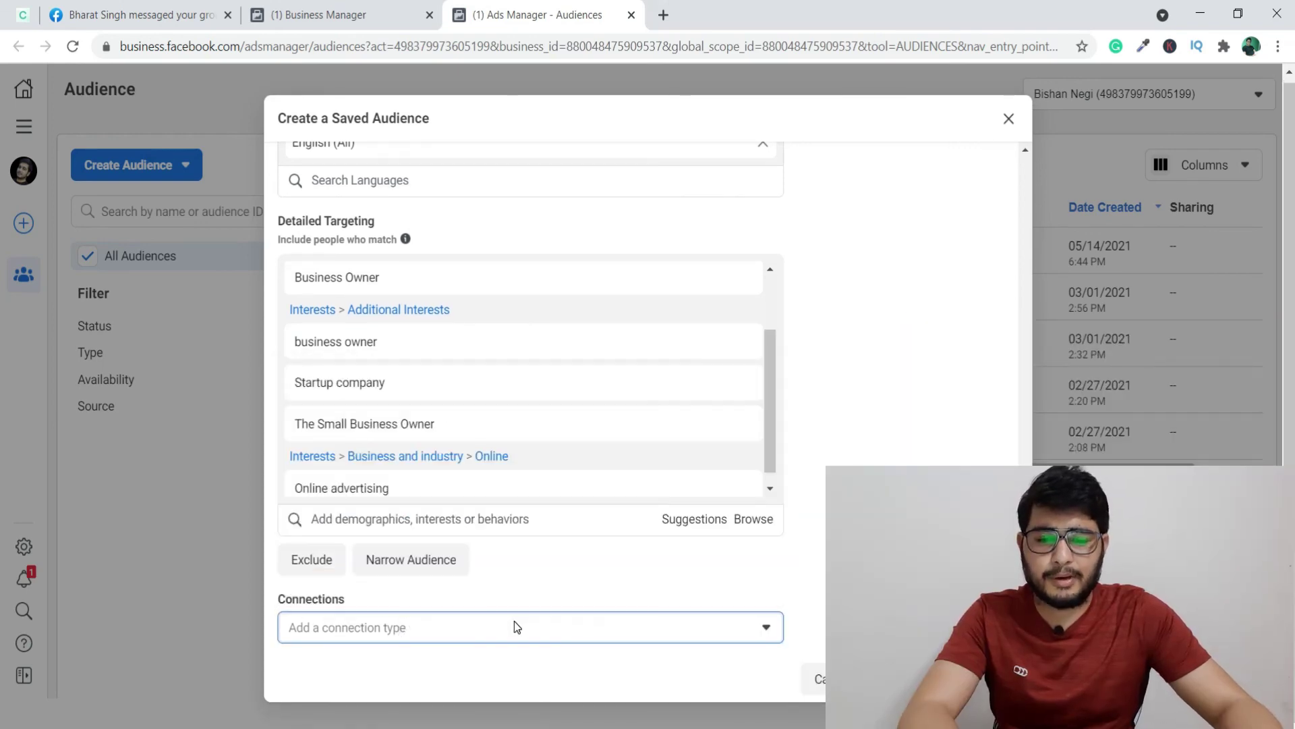
pyautogui.moveTo(364, 341)
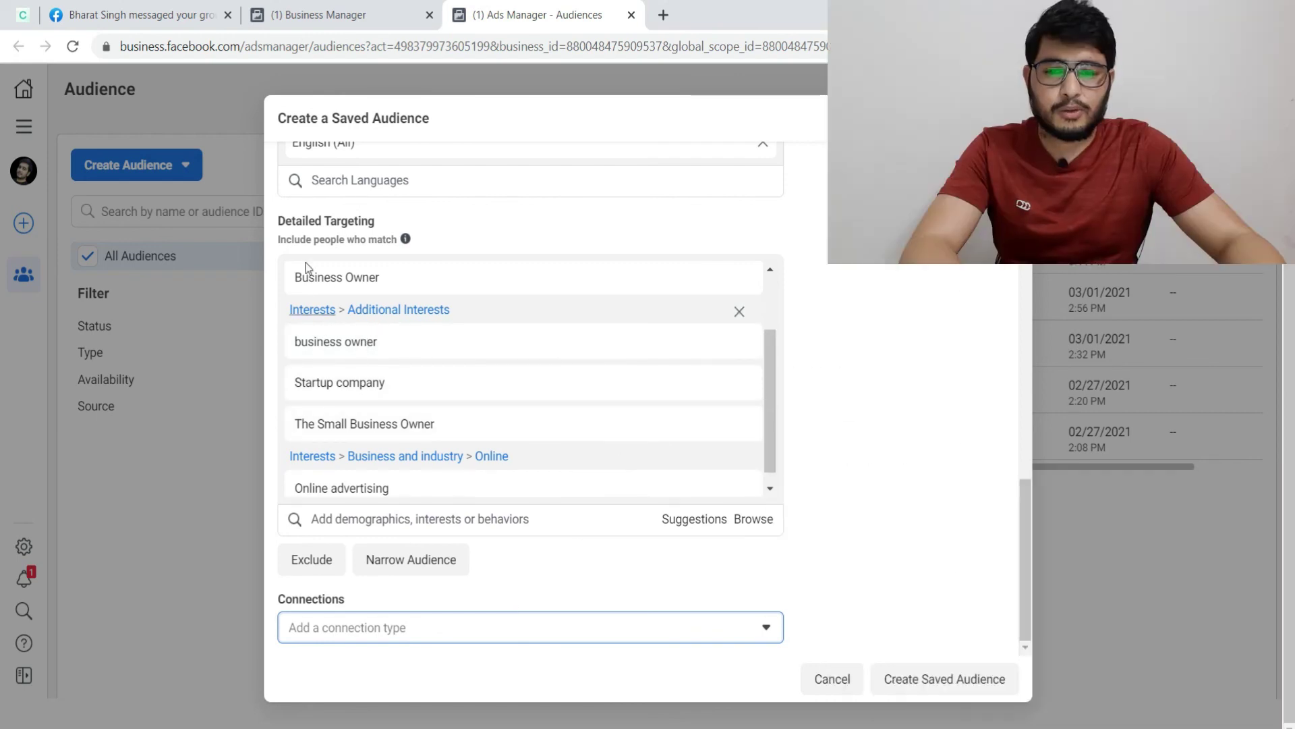
pyautogui.click(939, 680)
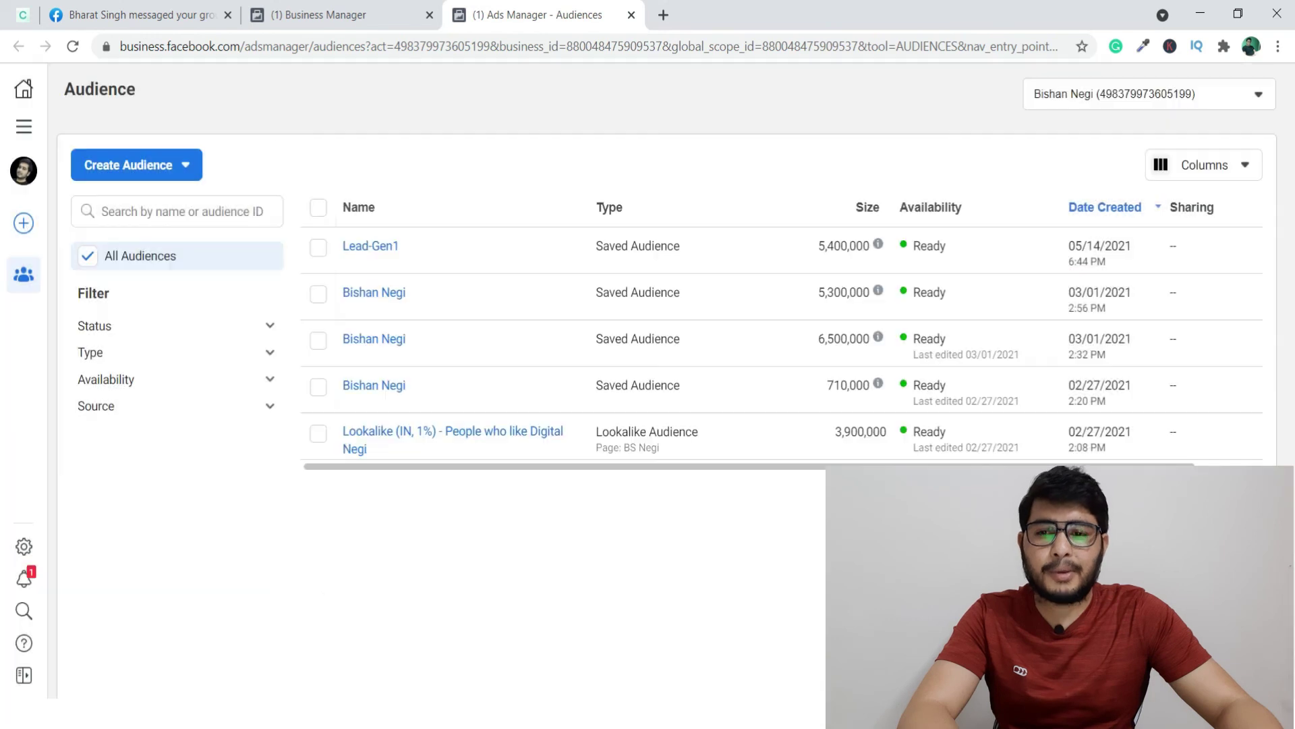
pyautogui.moveTo(343, 270)
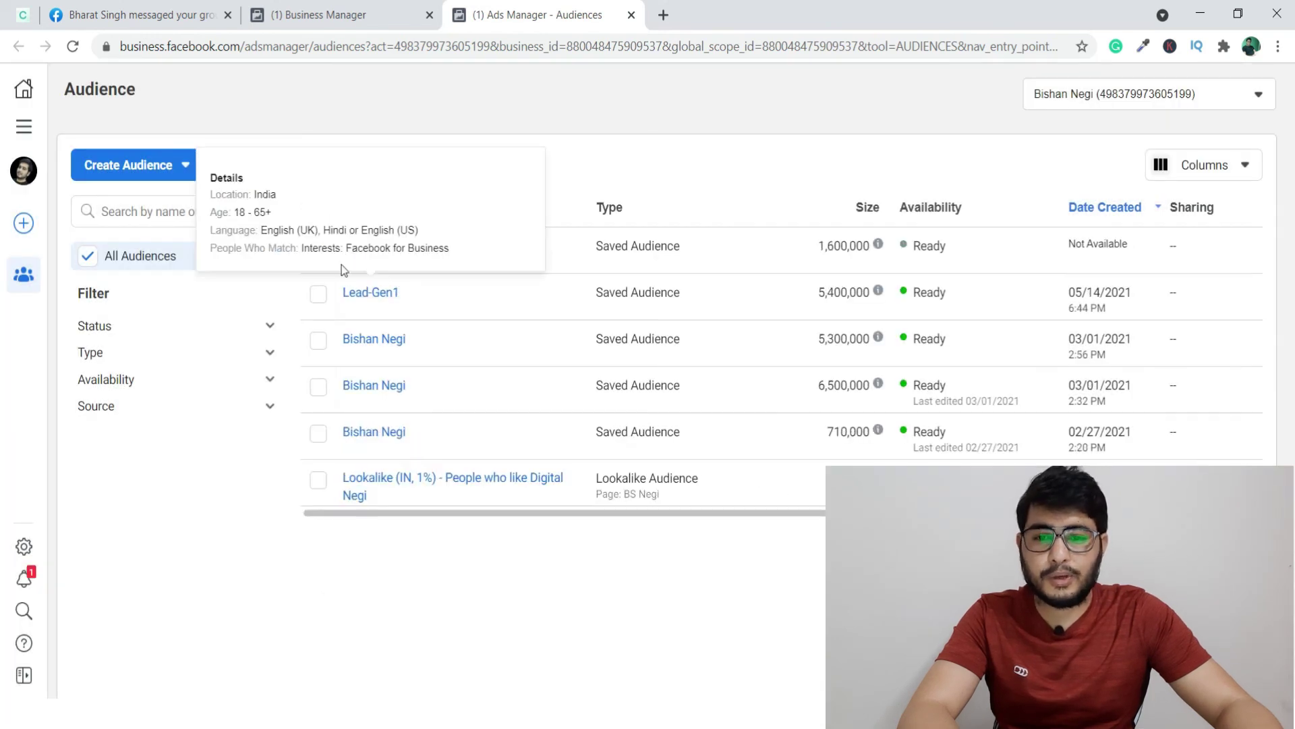